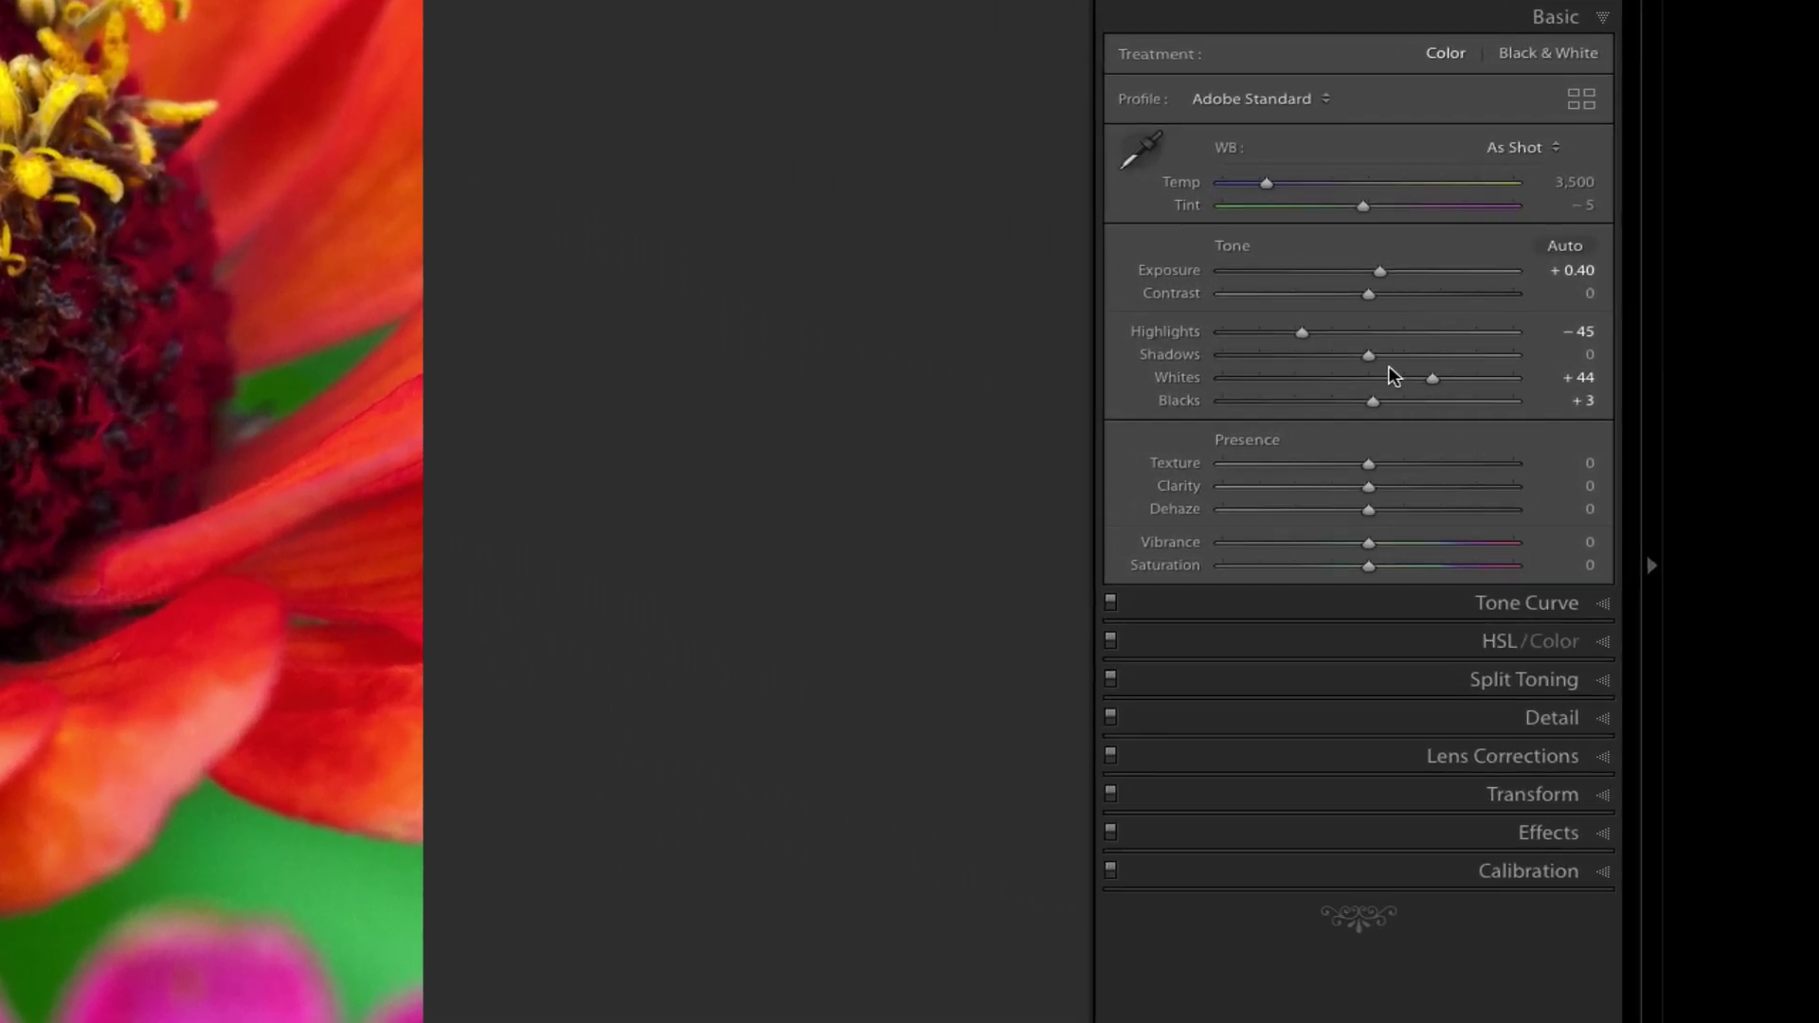
Swap Basic for the Detail panel, showing sharpening Amount 25, Radius 1.0, Detail 25, Masking 0.
left_click(1531, 718)
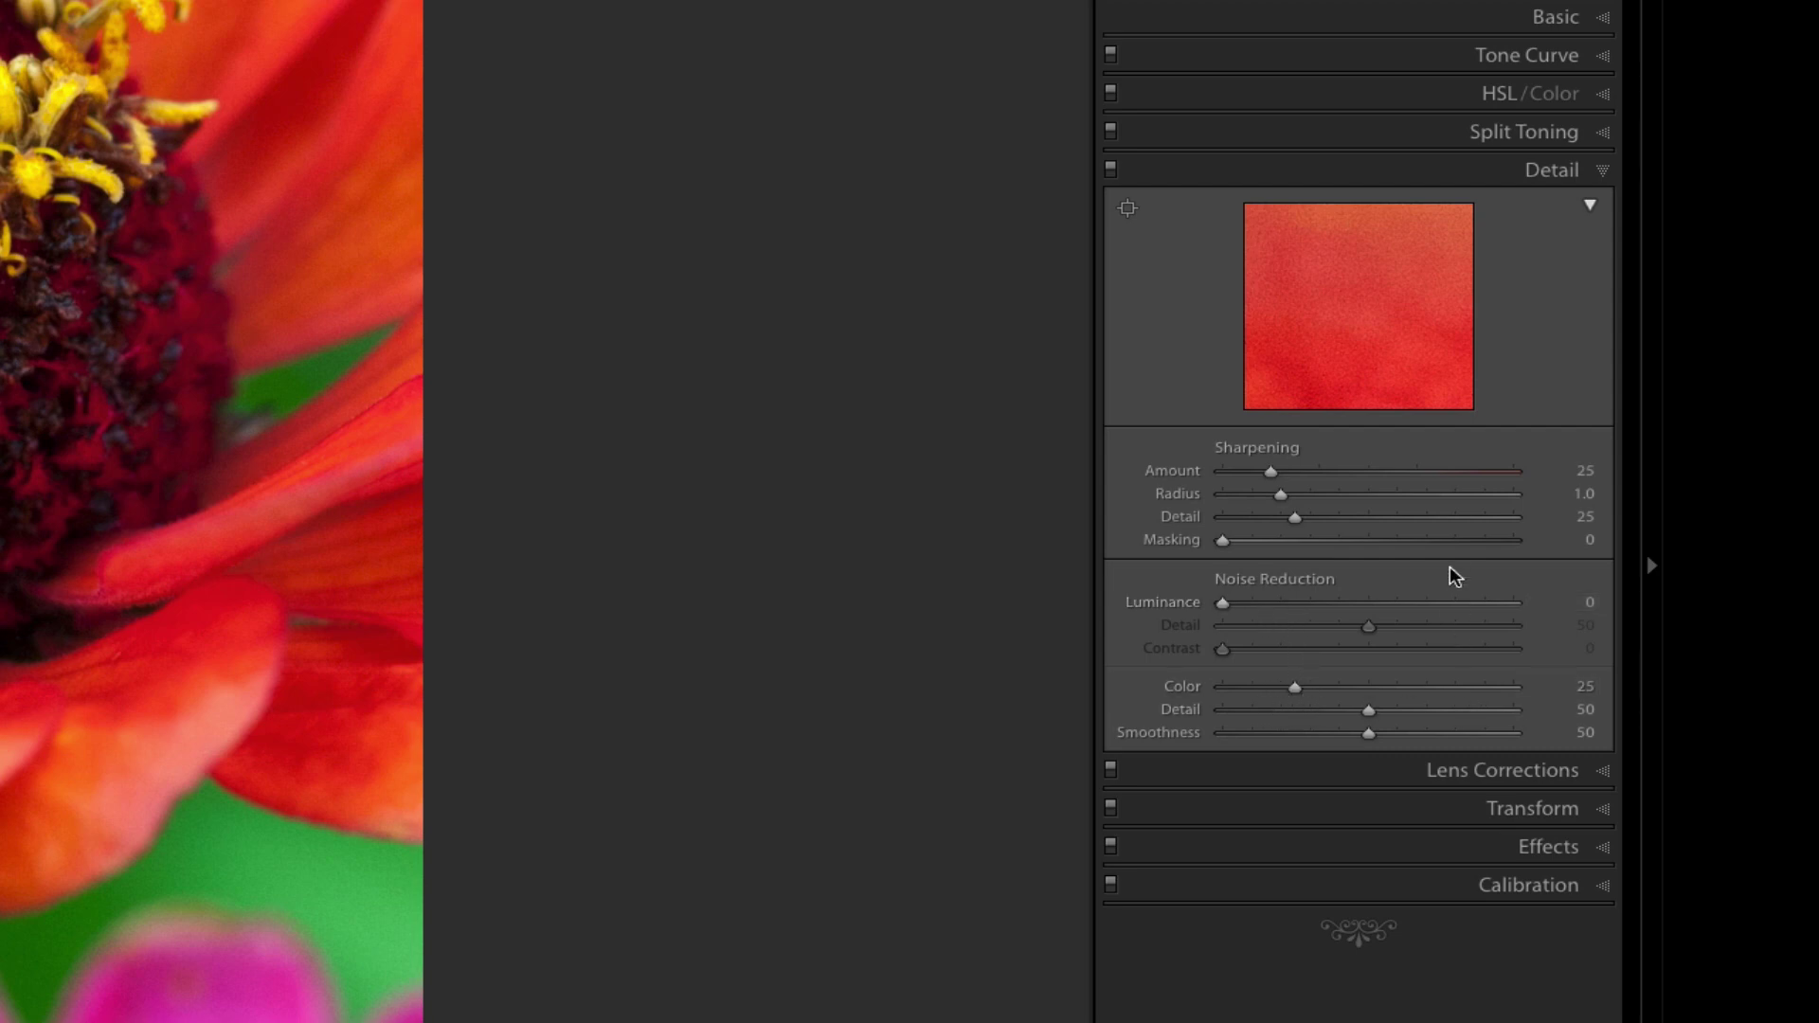
Collapse the Detail panel so every Develop adjustment group is closed.
left_click(1547, 169)
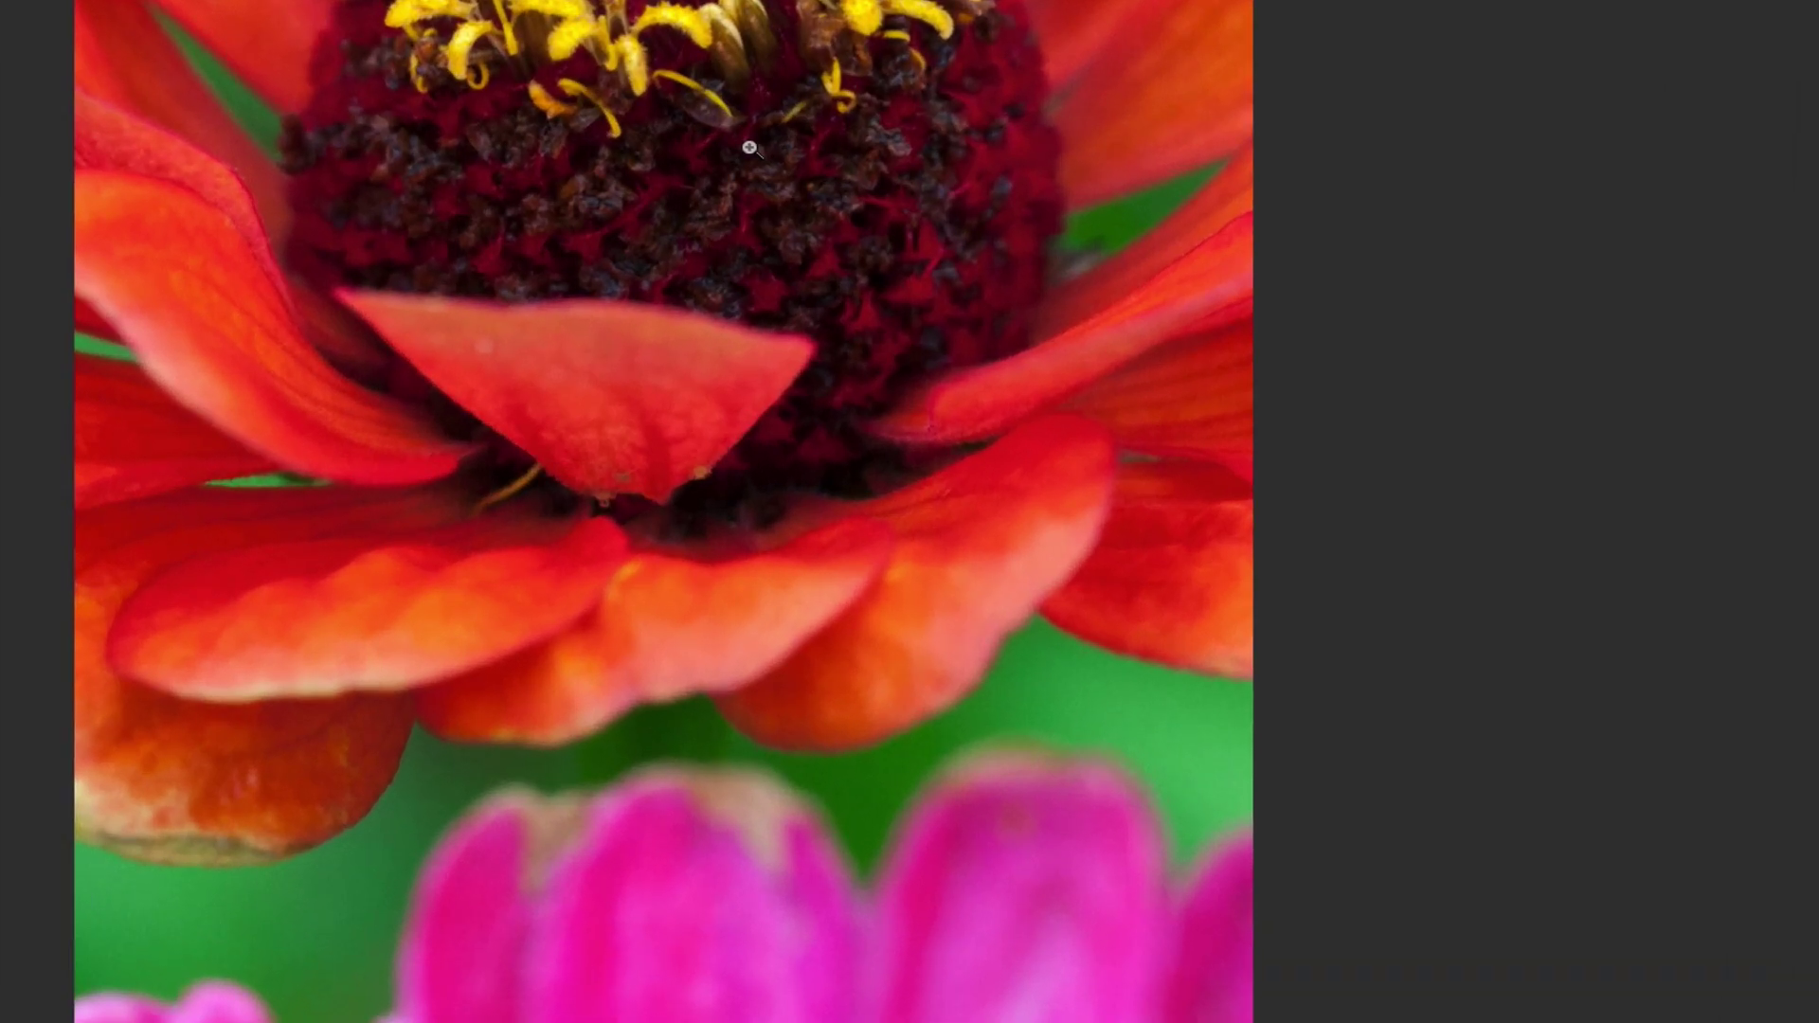
Send the zinnia photo to Studio 2 via Edit In, using 16-bit ProPhoto RGB TIFF at 360.
right_click(952, 362)
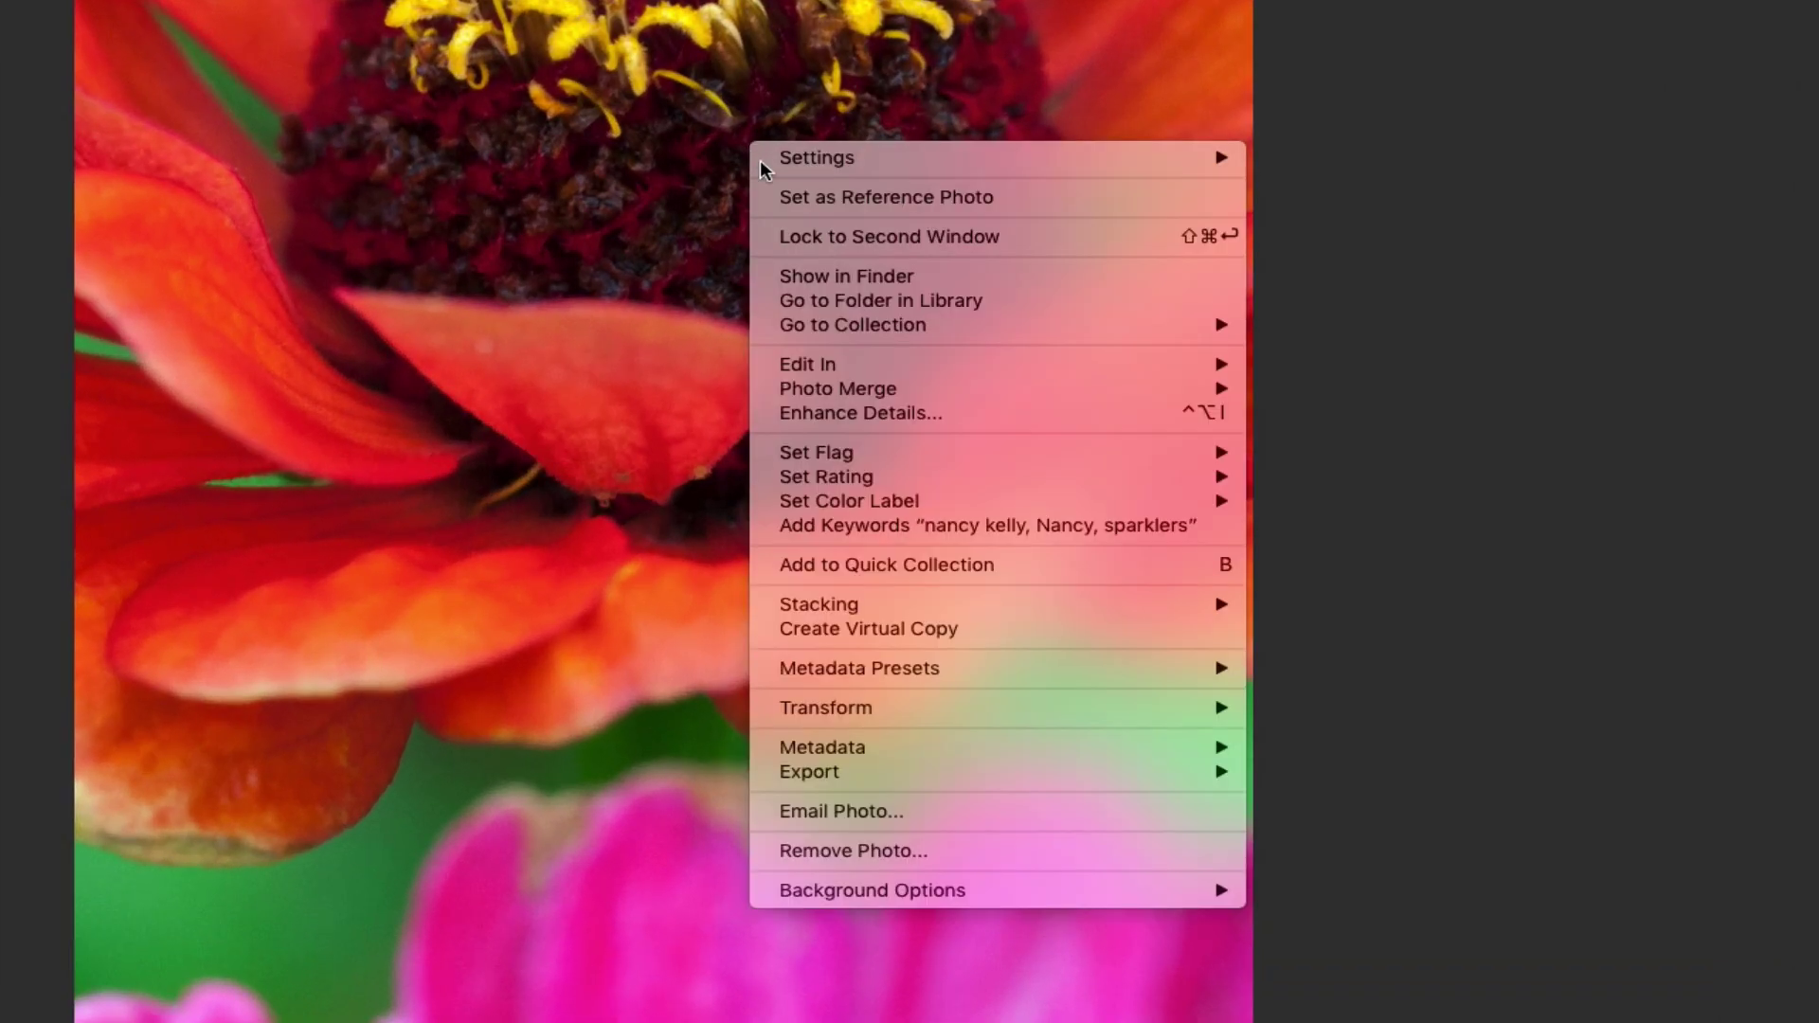
mouse_move(879, 369)
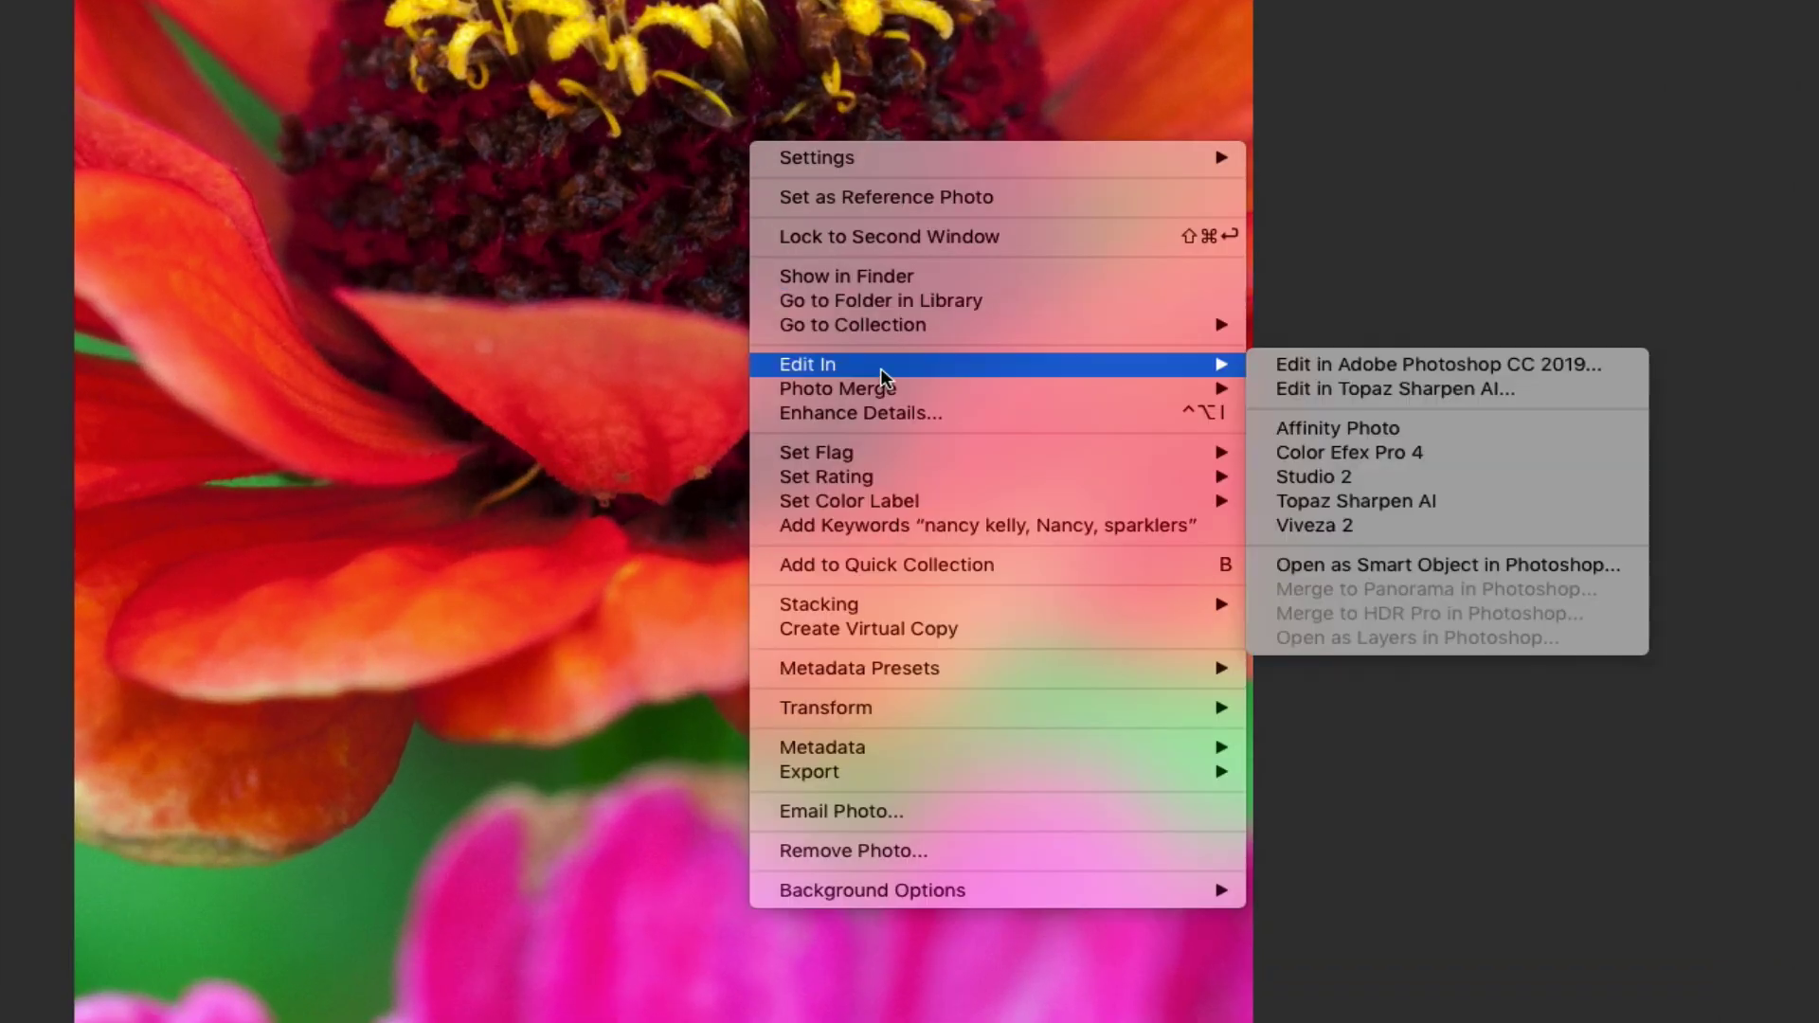
left_click(1360, 487)
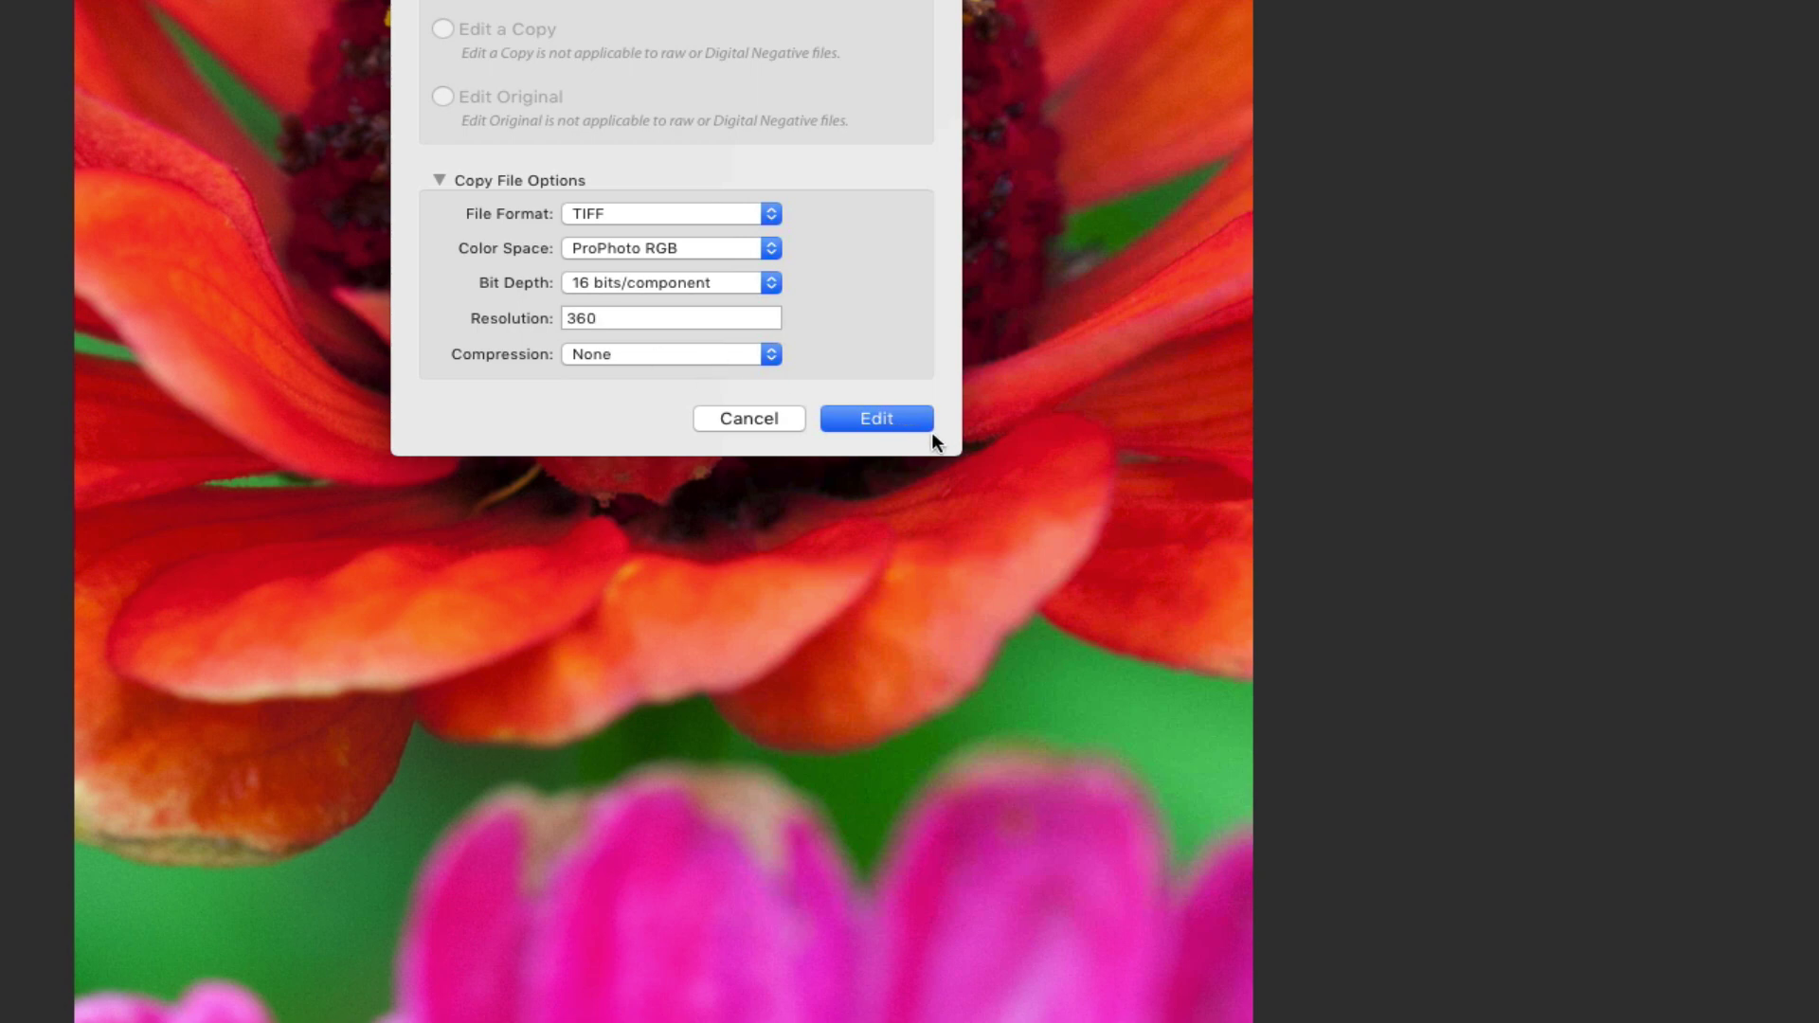
Edit a TIFF copy, opening _MG_5892-Edit.tif in Studio 2 with the Filters list showing.
left_click(887, 420)
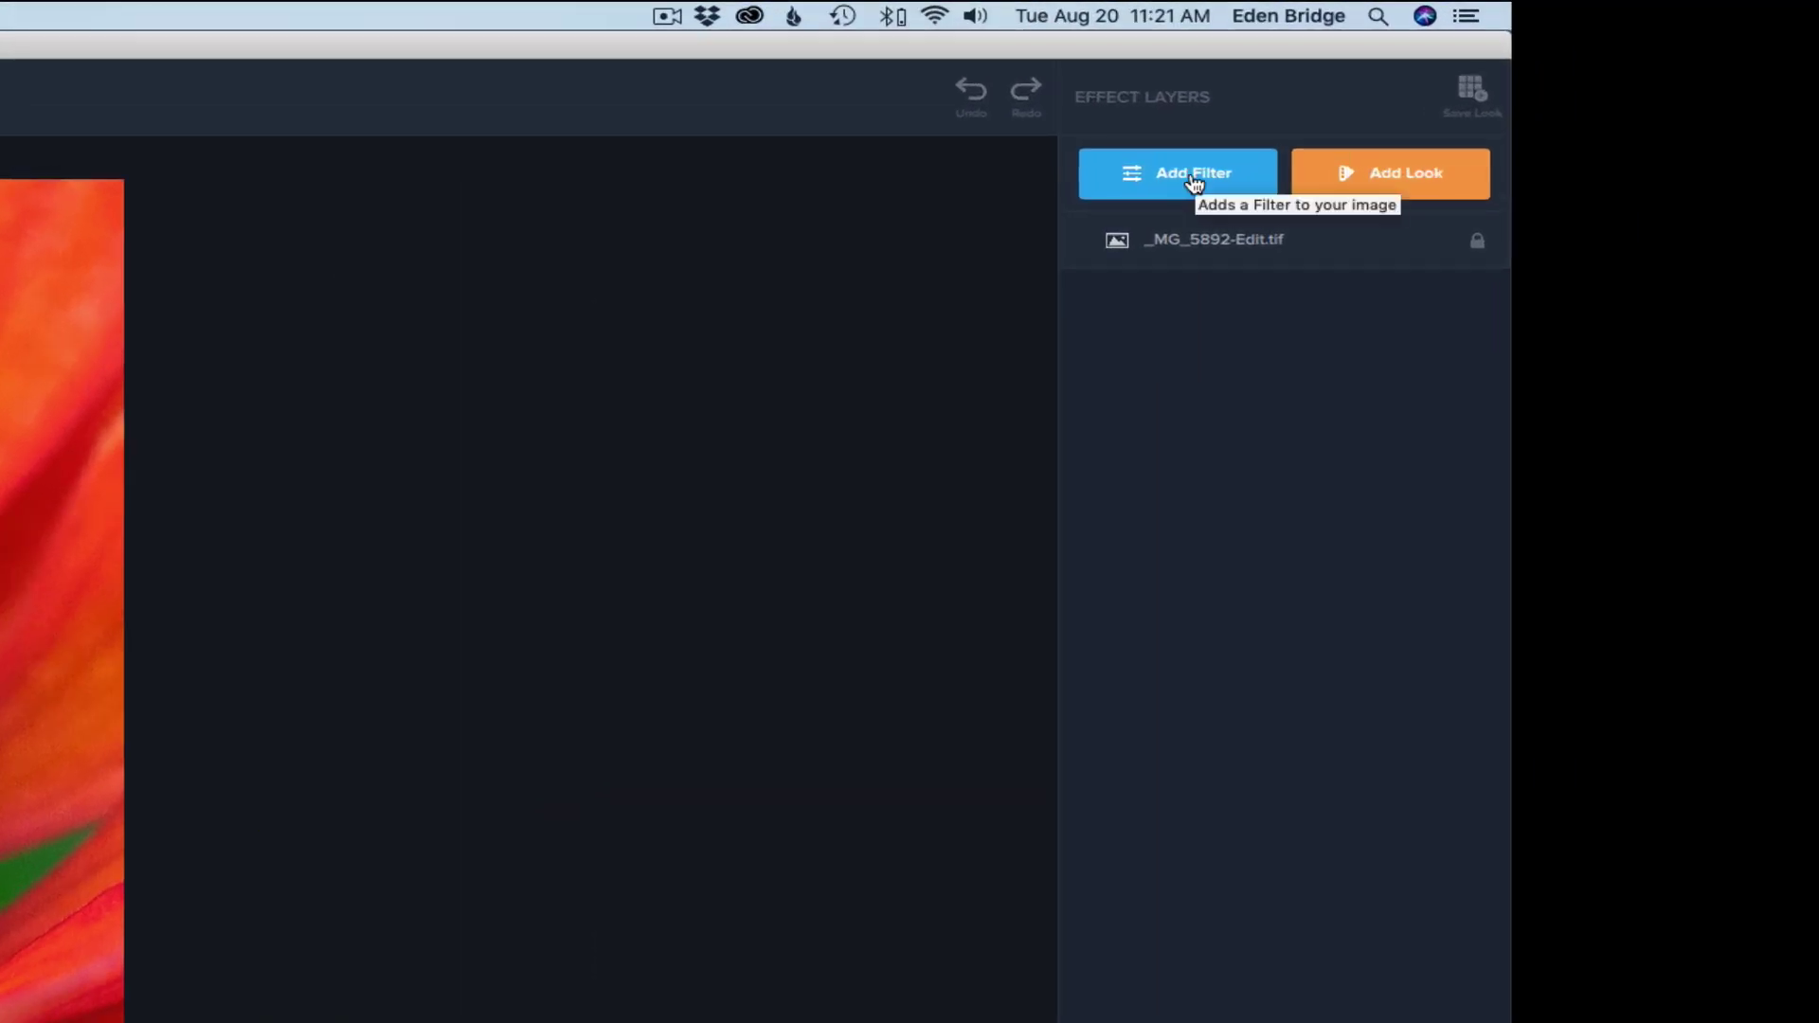
left_click(1194, 180)
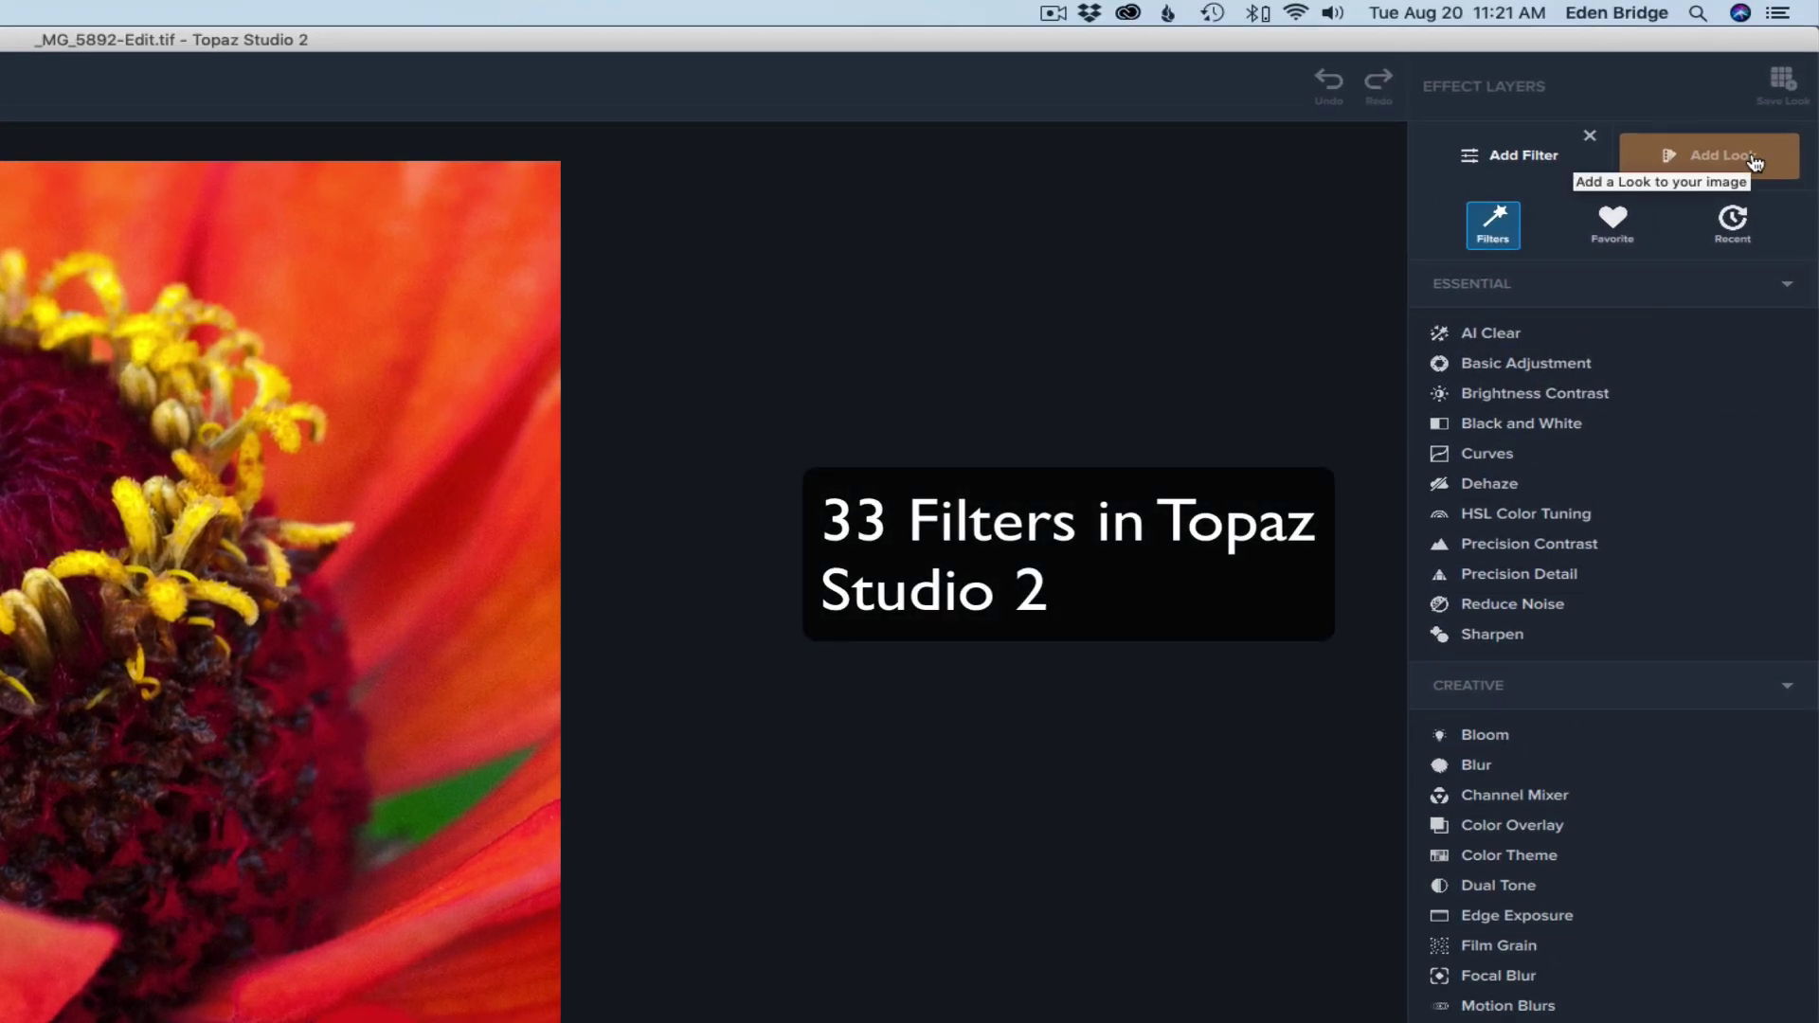
Apply the AI Clear filter and zoom to 121% over the flower centre.
left_click(1512, 335)
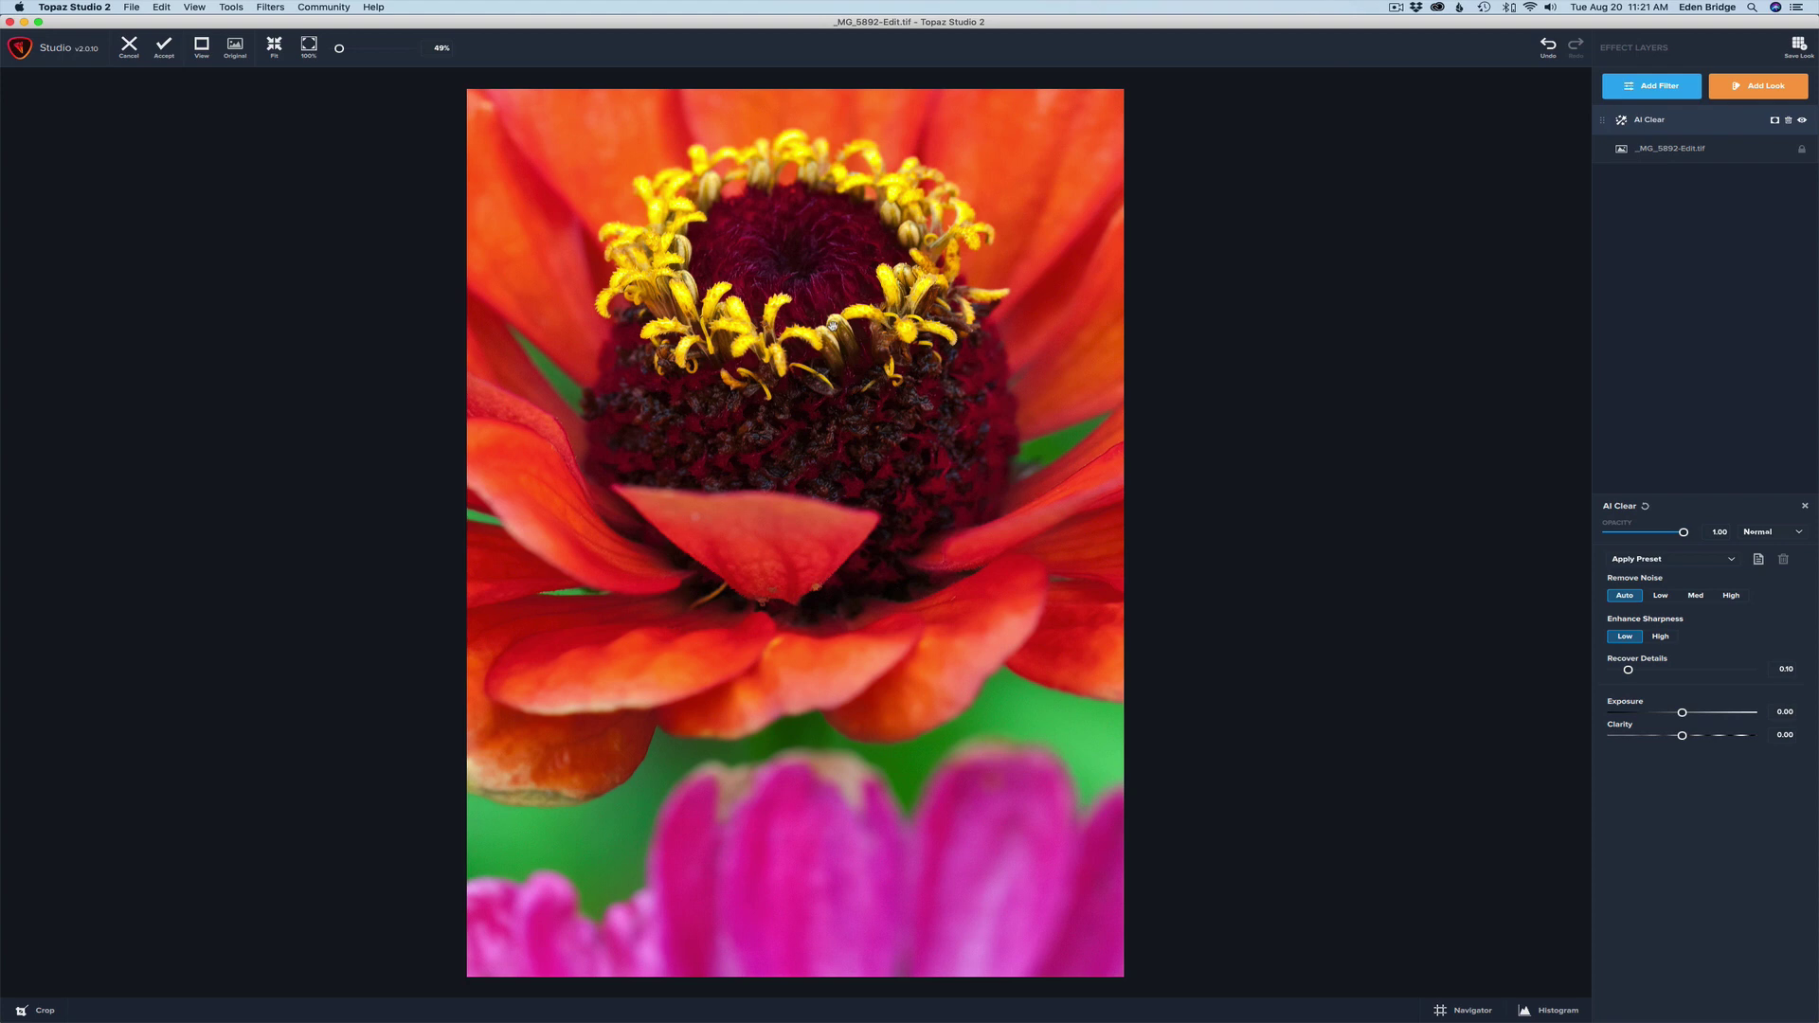
scroll(806, 365, "up", 4)
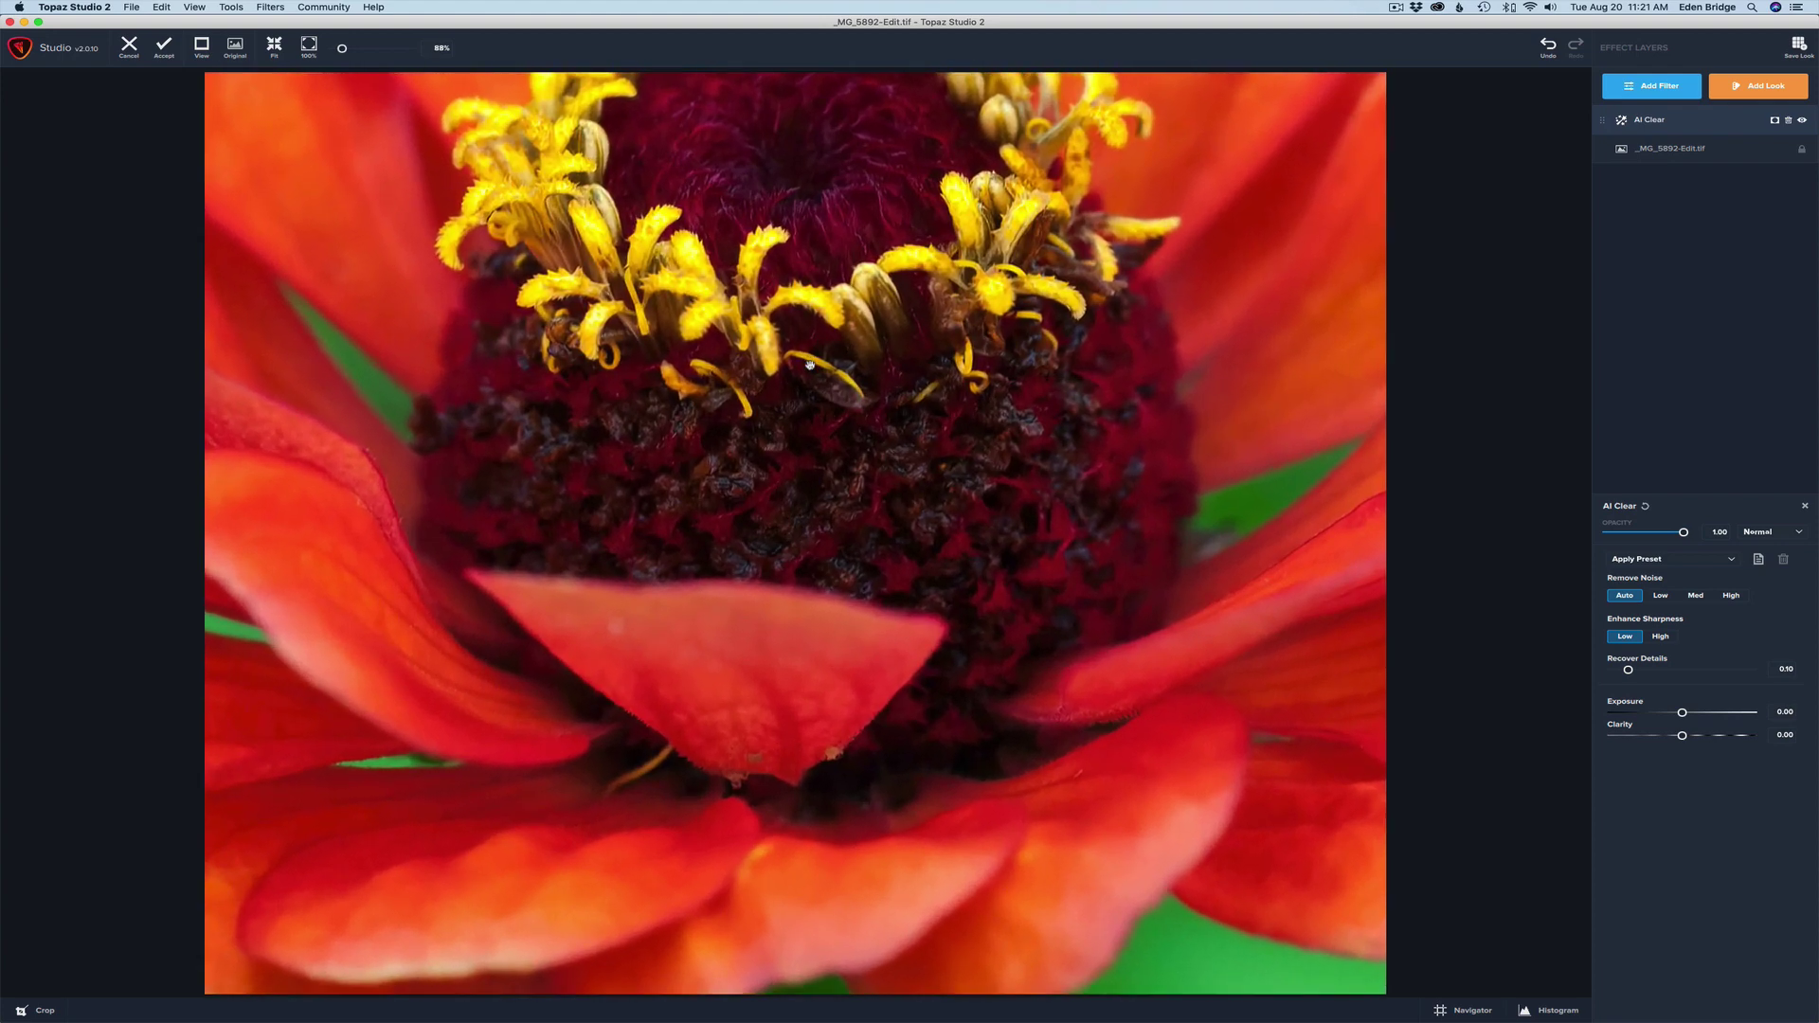
scroll(810, 365, "up", 3)
left_click_drag(813, 381, 920, 498)
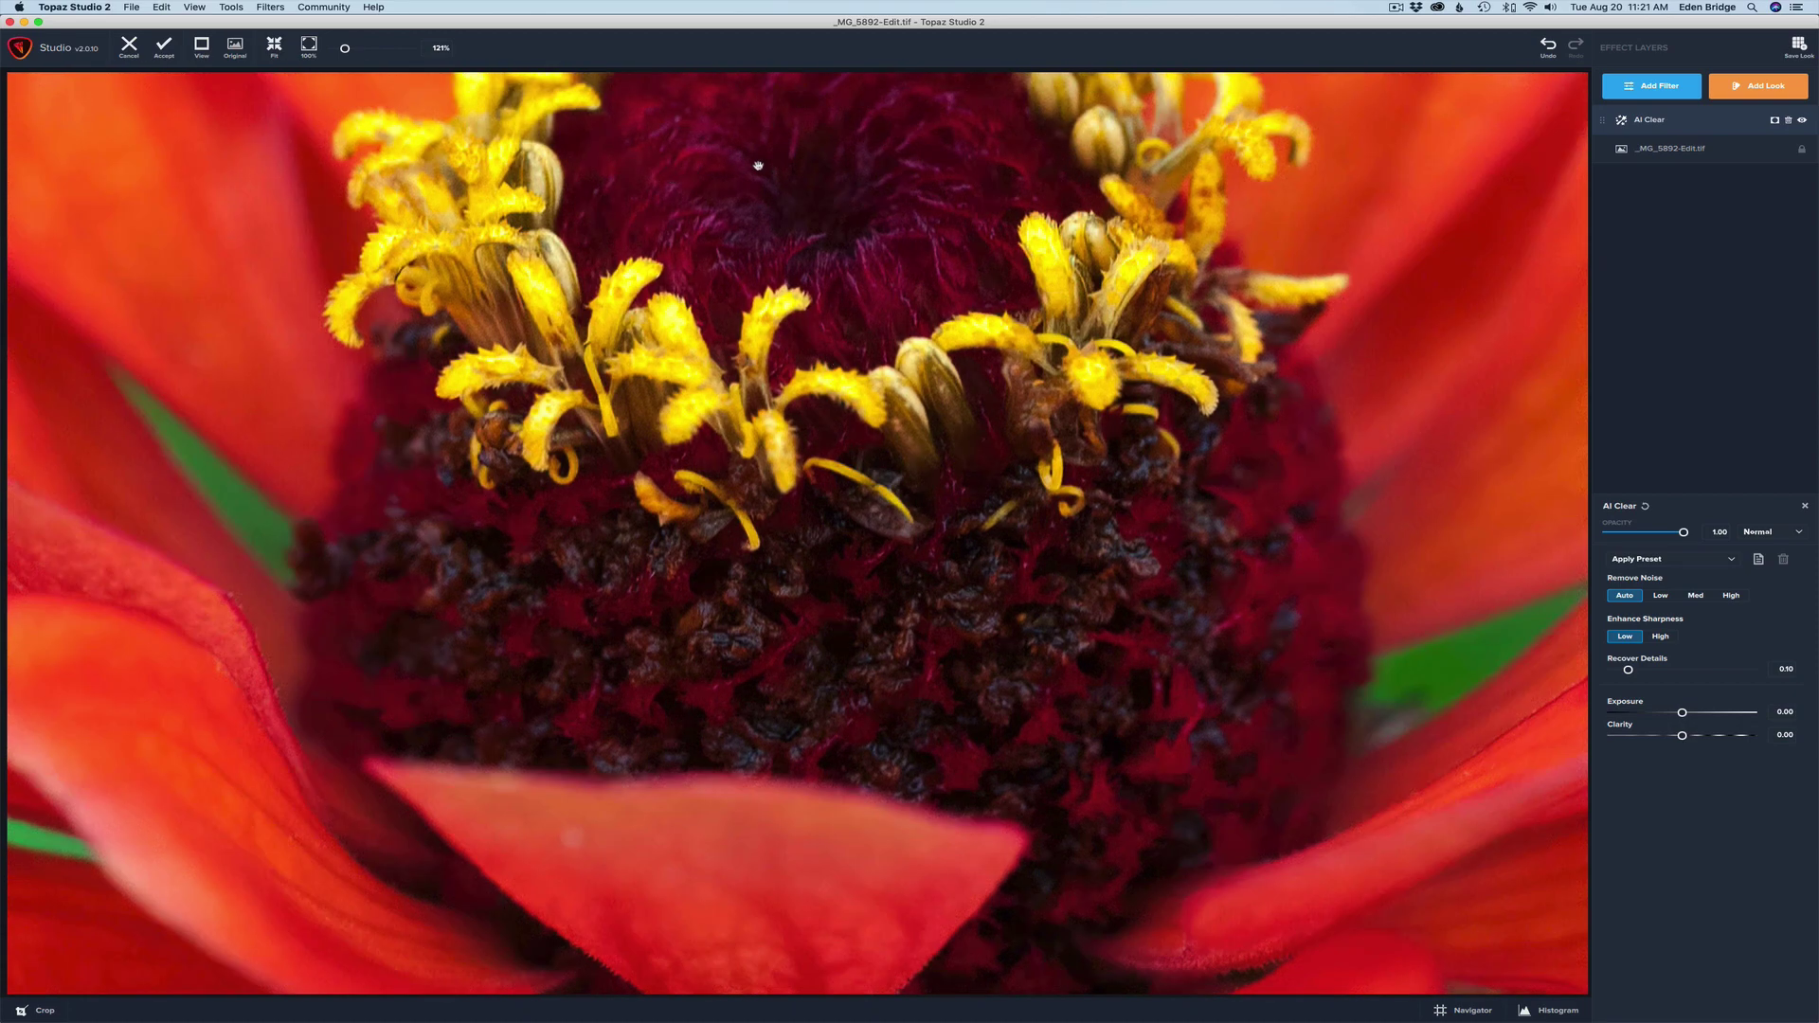
Toggle the Original view on and off, then bring up the View layout choices.
left_click(235, 44)
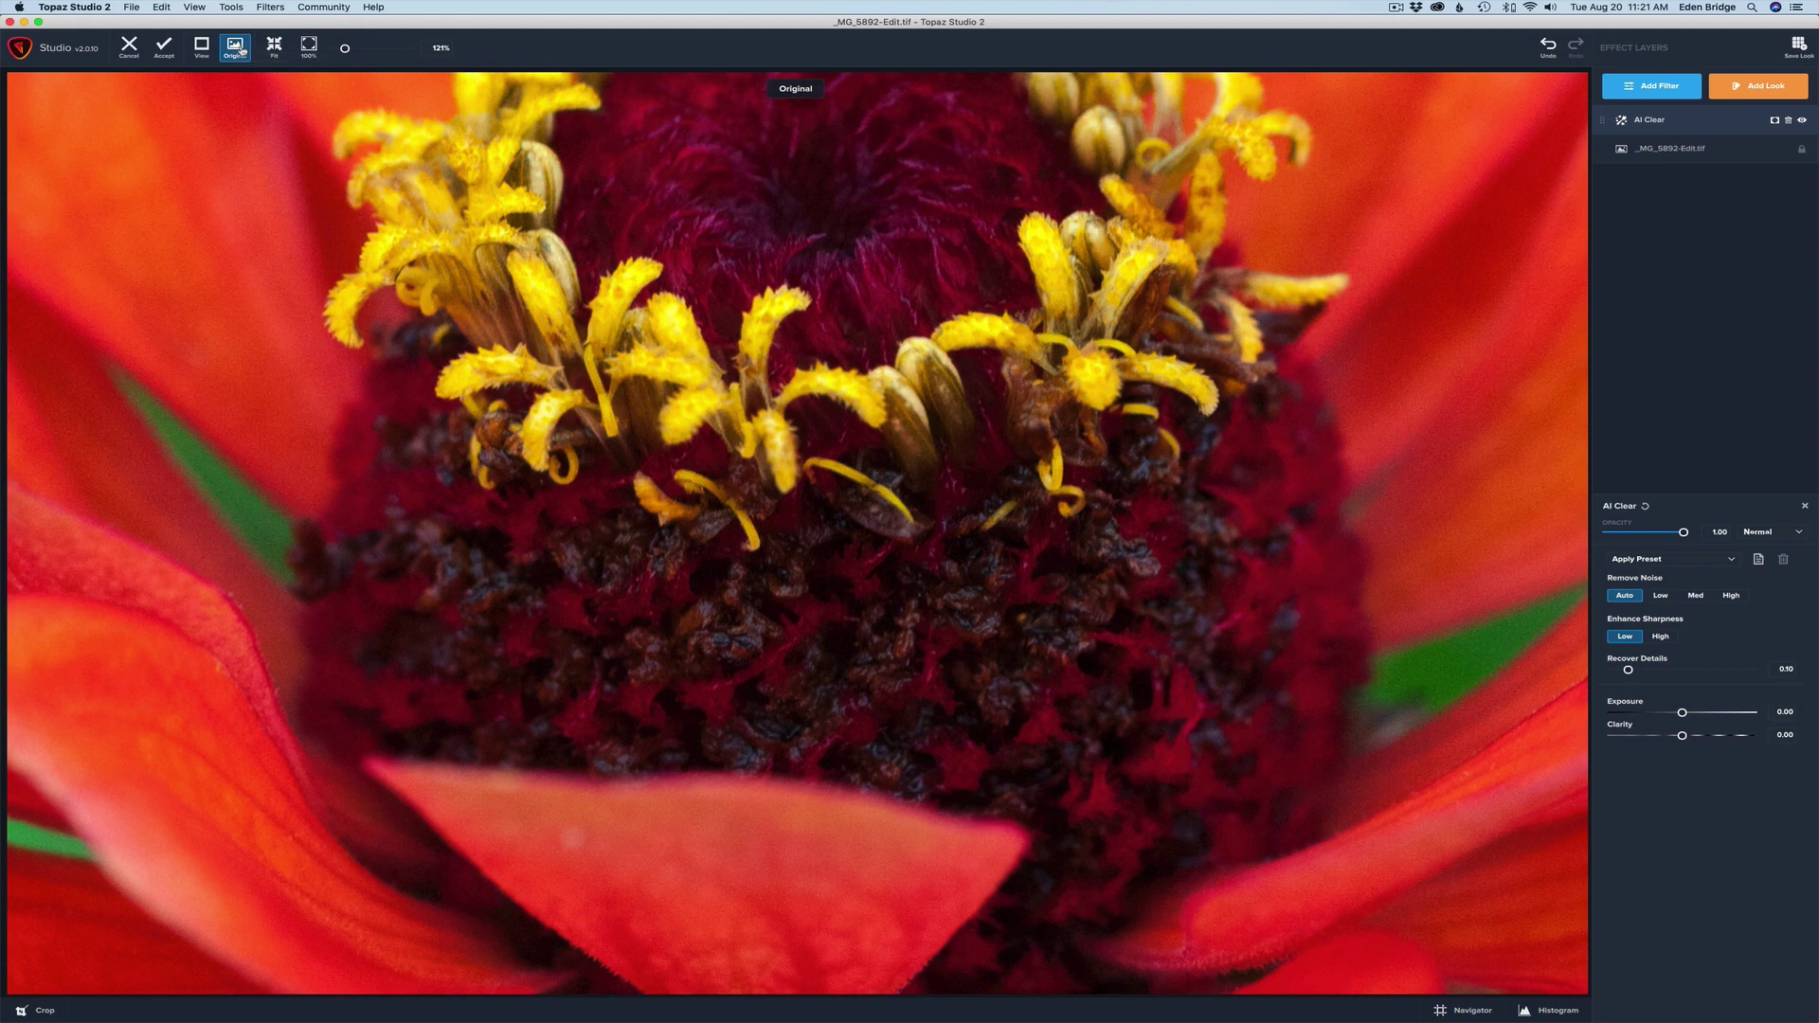
left_click(243, 51)
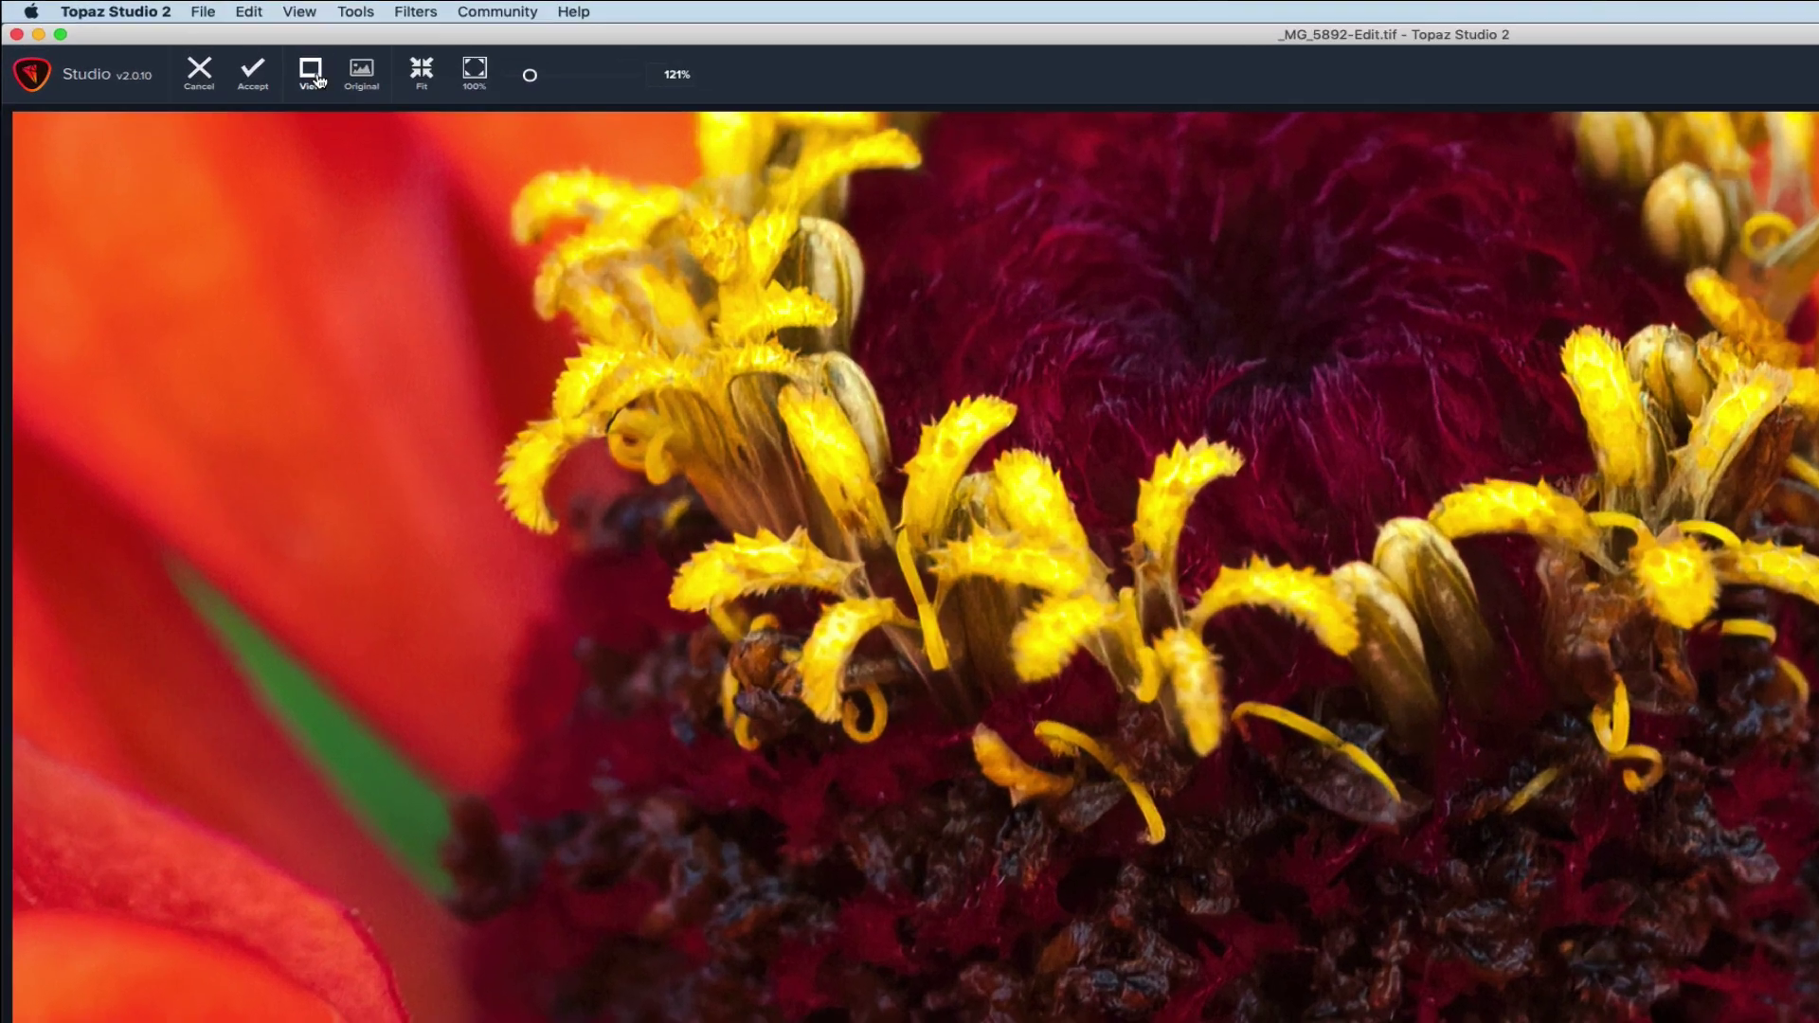
left_click(205, 46)
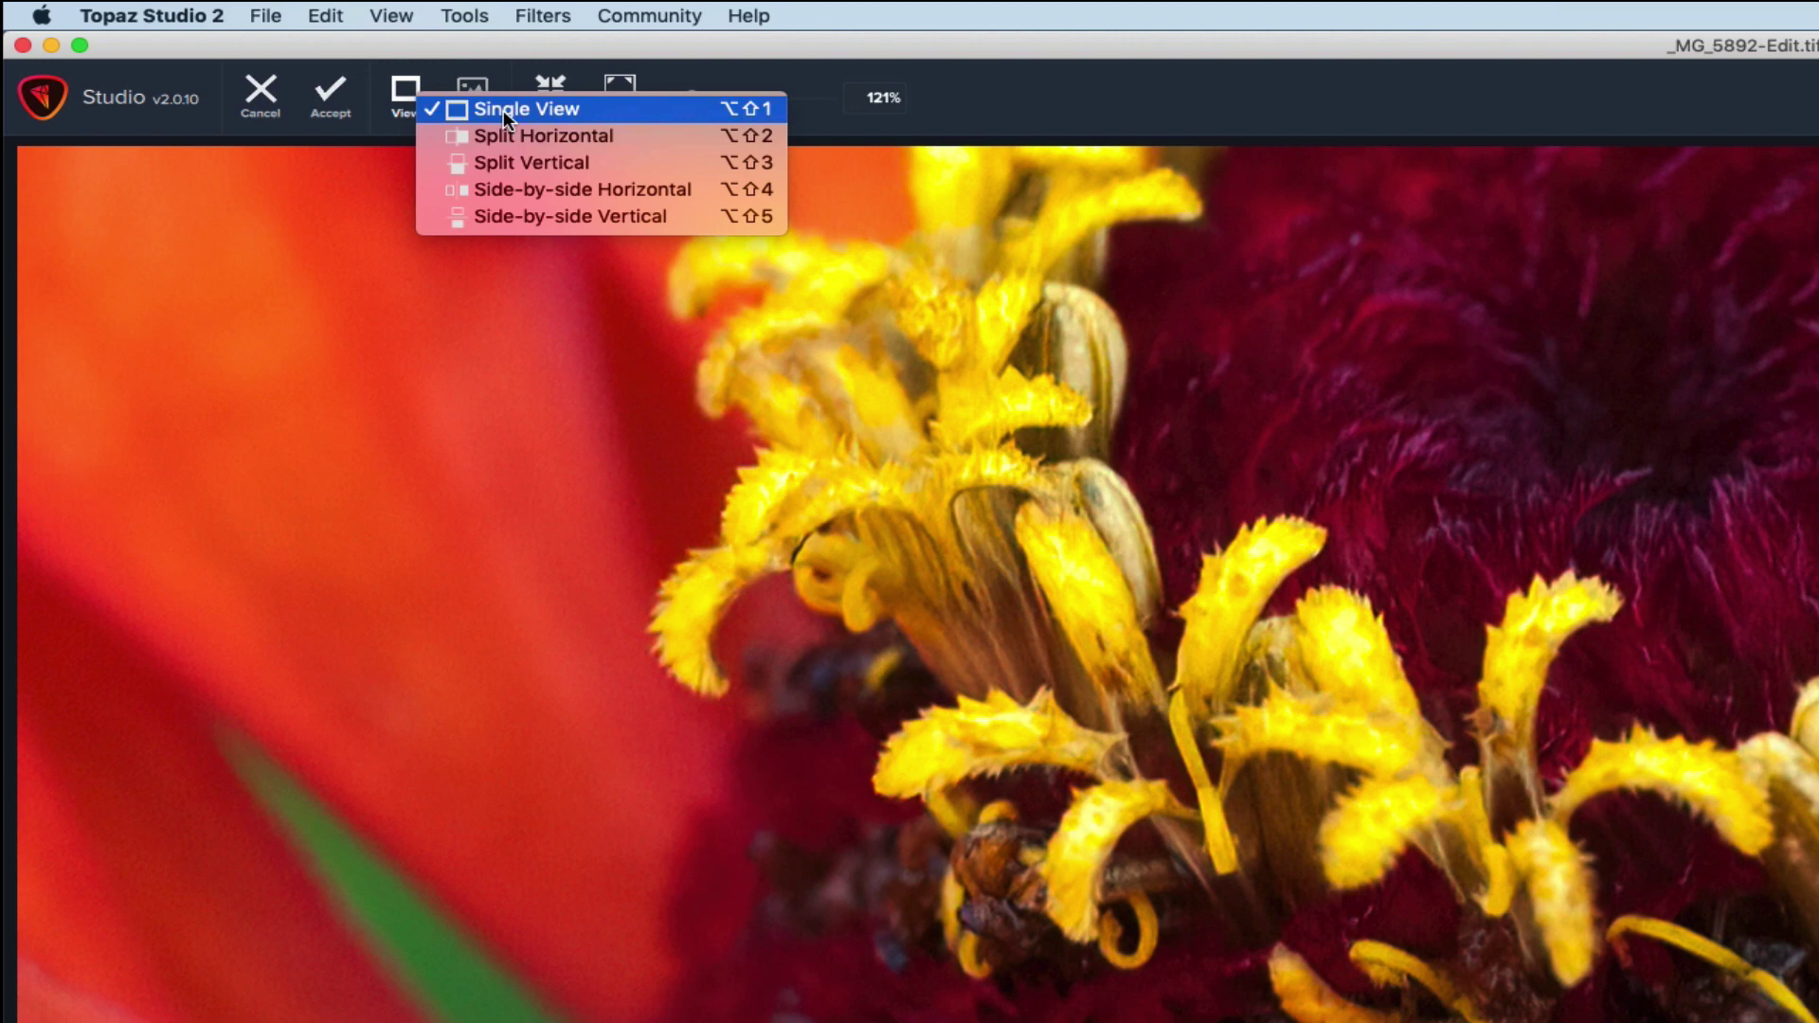
Compare in Split Horizontal view, sweeping the divider across the stamens, then return to Single View.
left_click(546, 136)
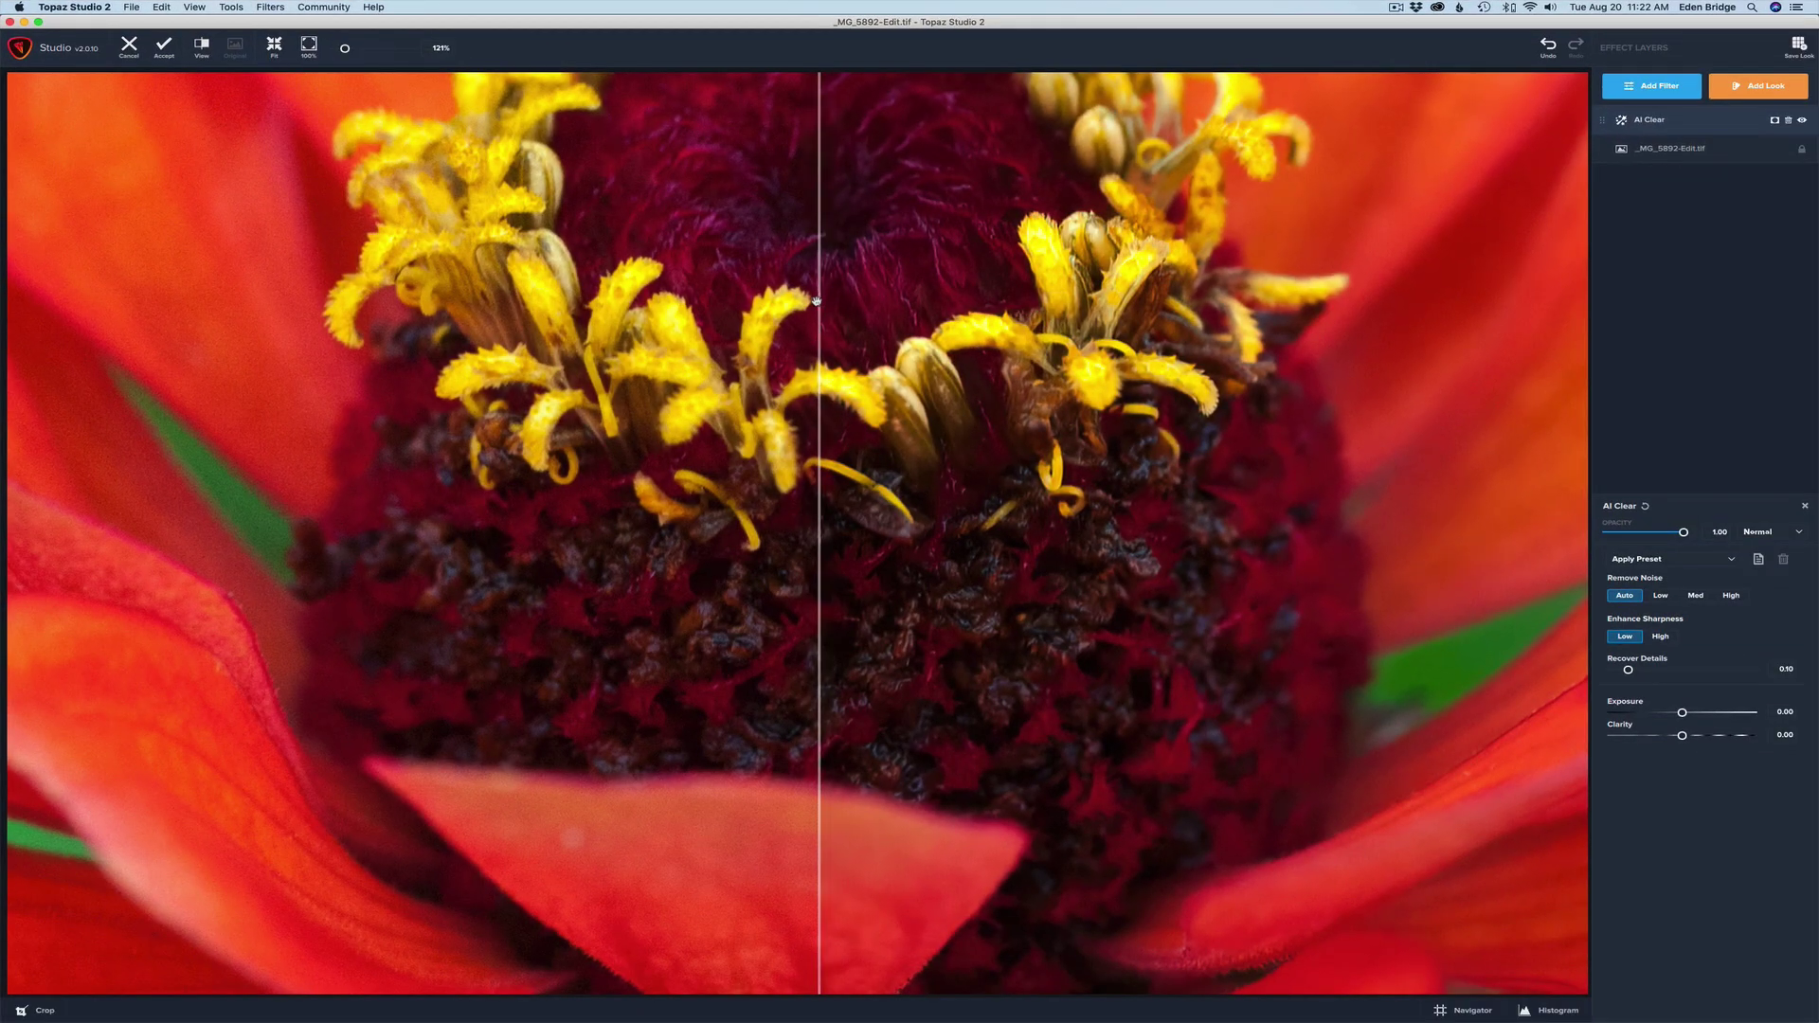
left_click_drag(820, 301, 687, 289)
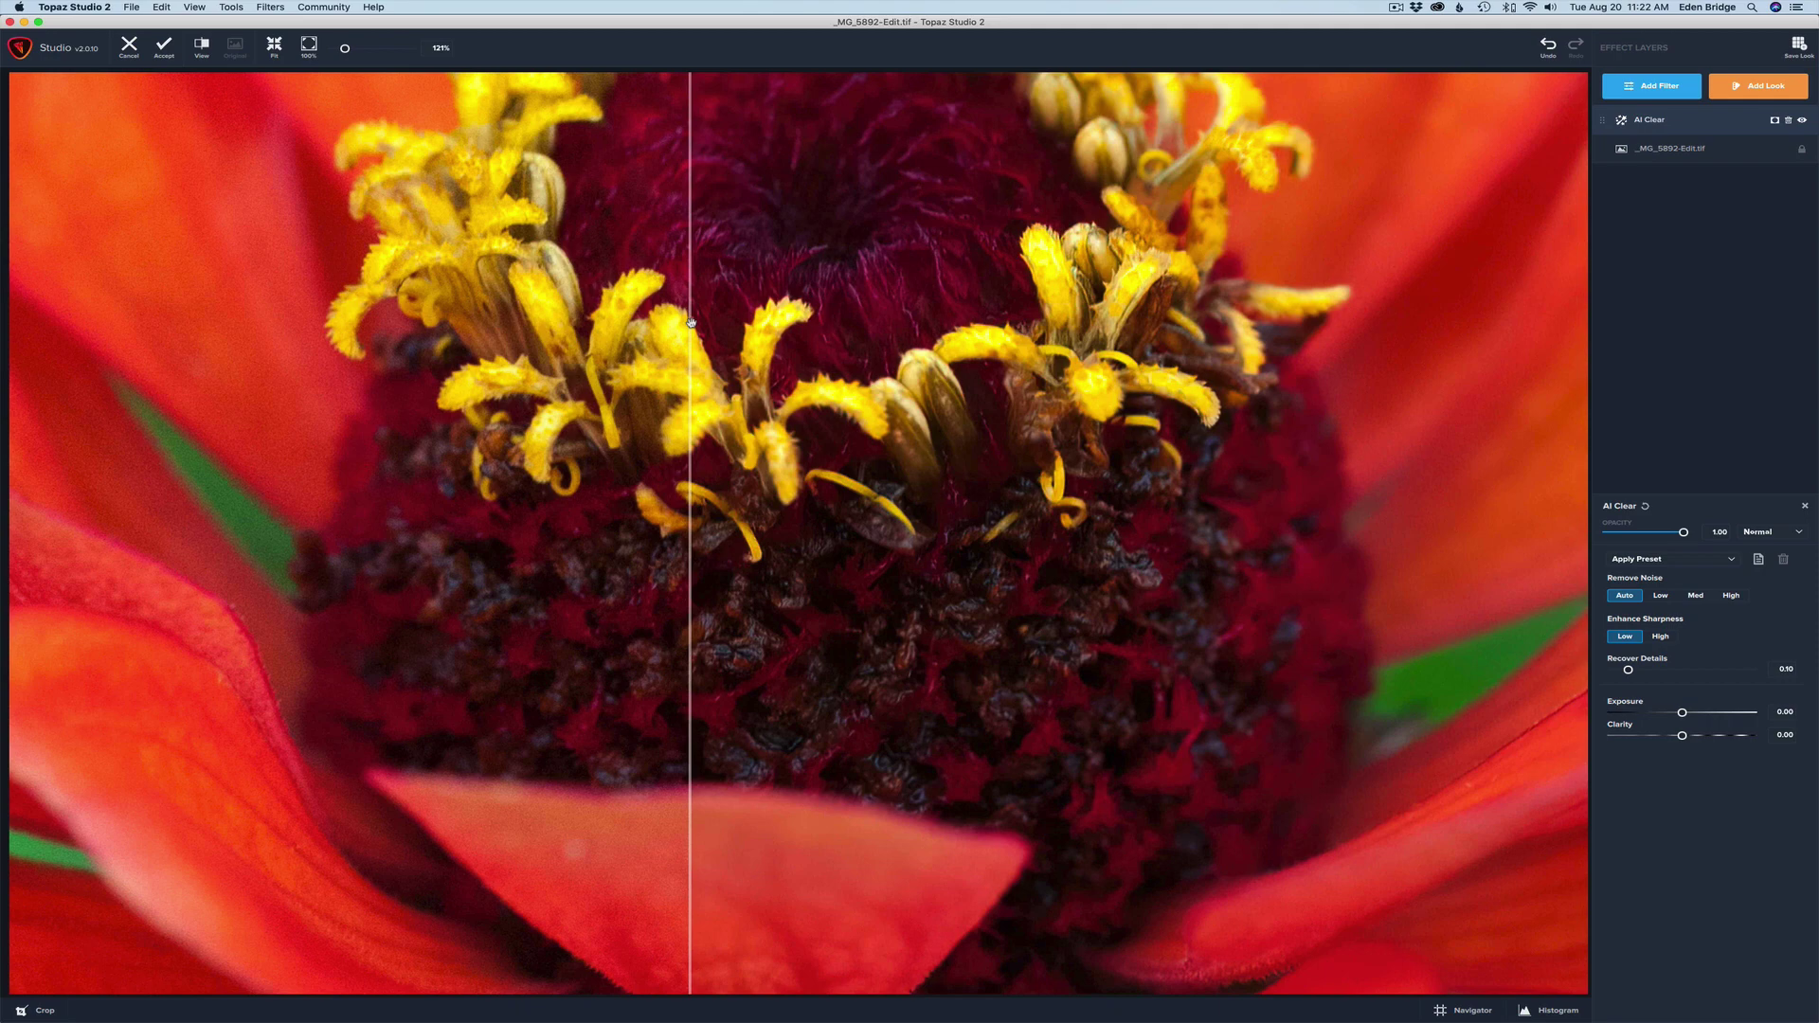
mouse_move(690, 322)
left_mouse_down()
mouse_move(1175, 313)
mouse_move(118, 280)
mouse_move(428, 270)
mouse_move(151, 259)
mouse_move(329, 276)
mouse_move(203, 284)
mouse_move(713, 294)
left_mouse_up()
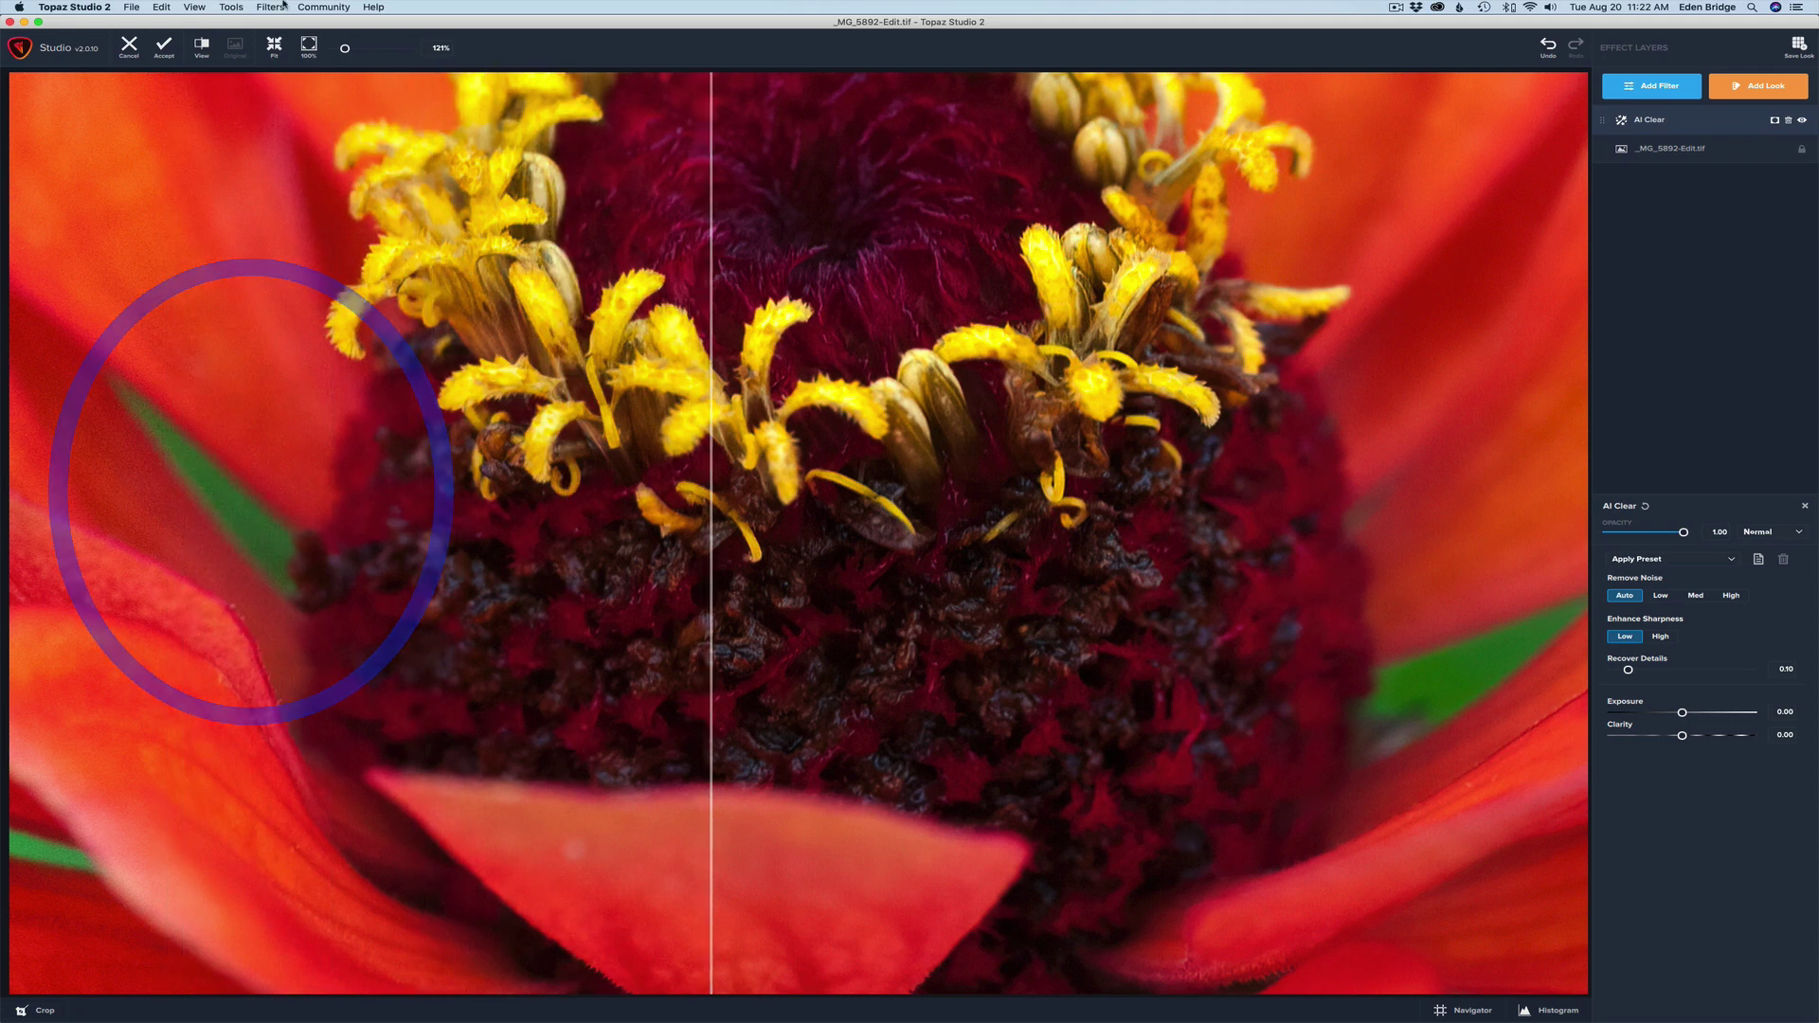
left_click(201, 46)
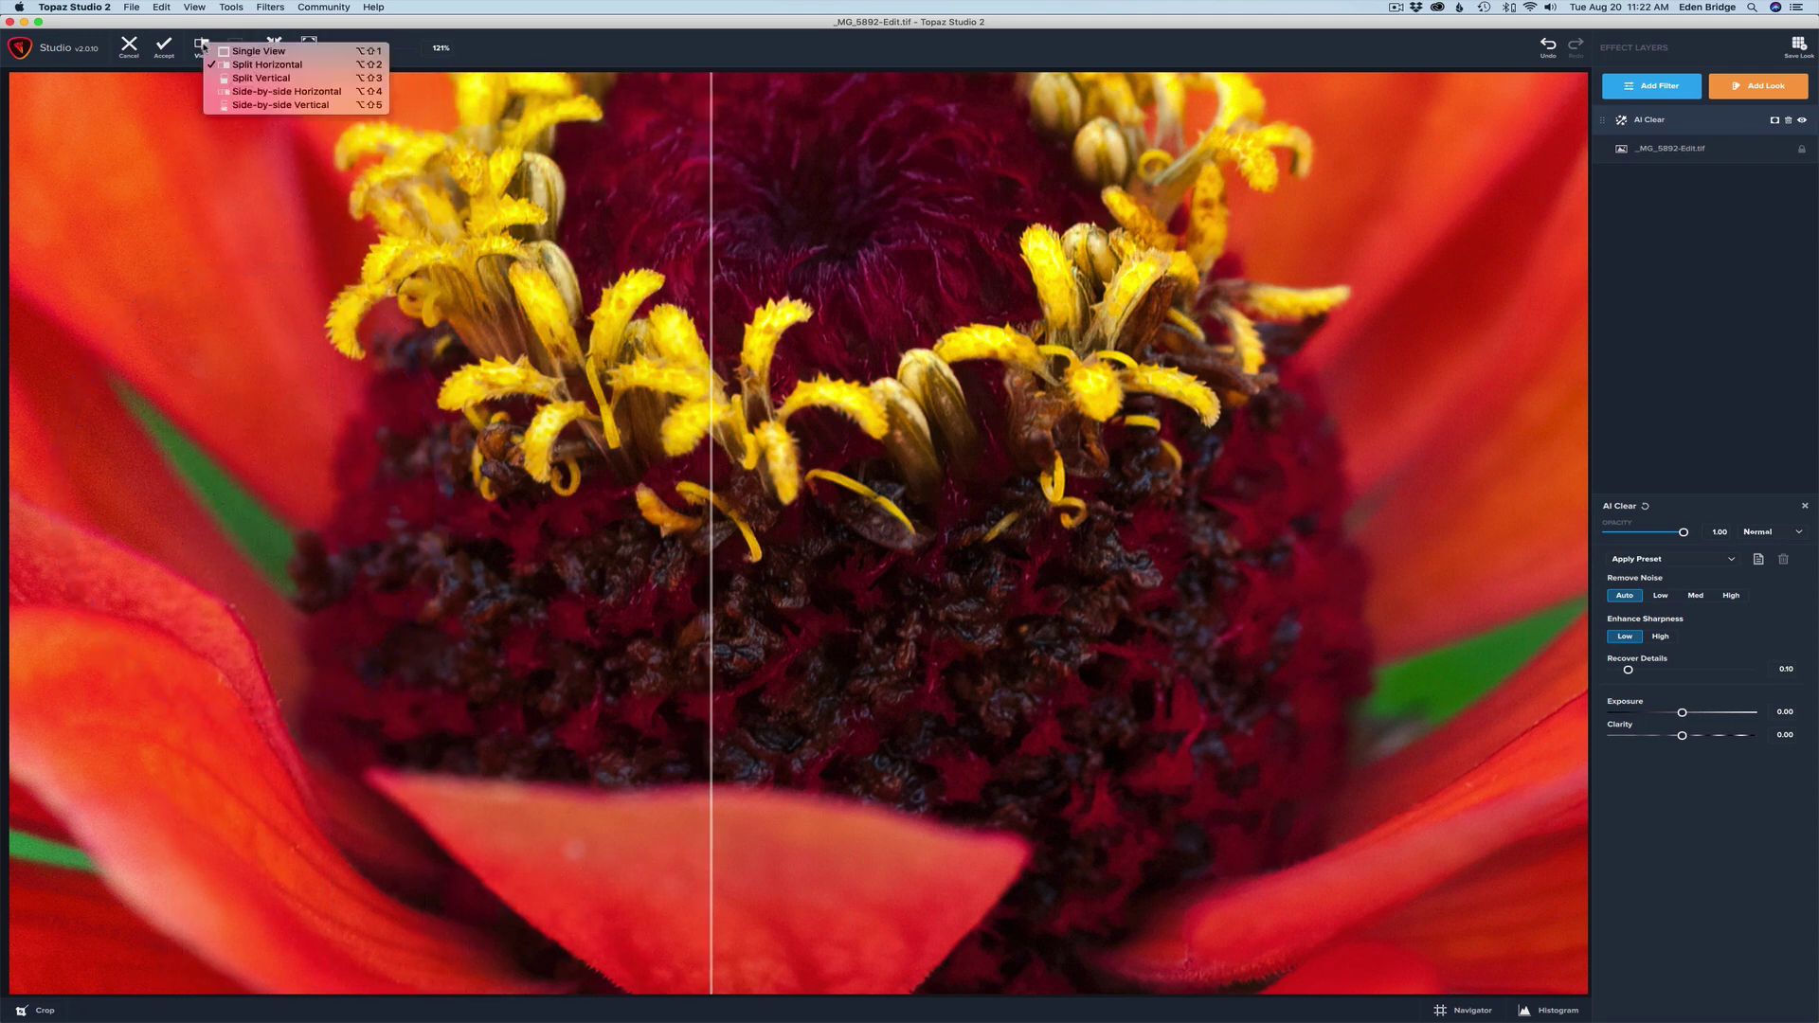
left_click(237, 52)
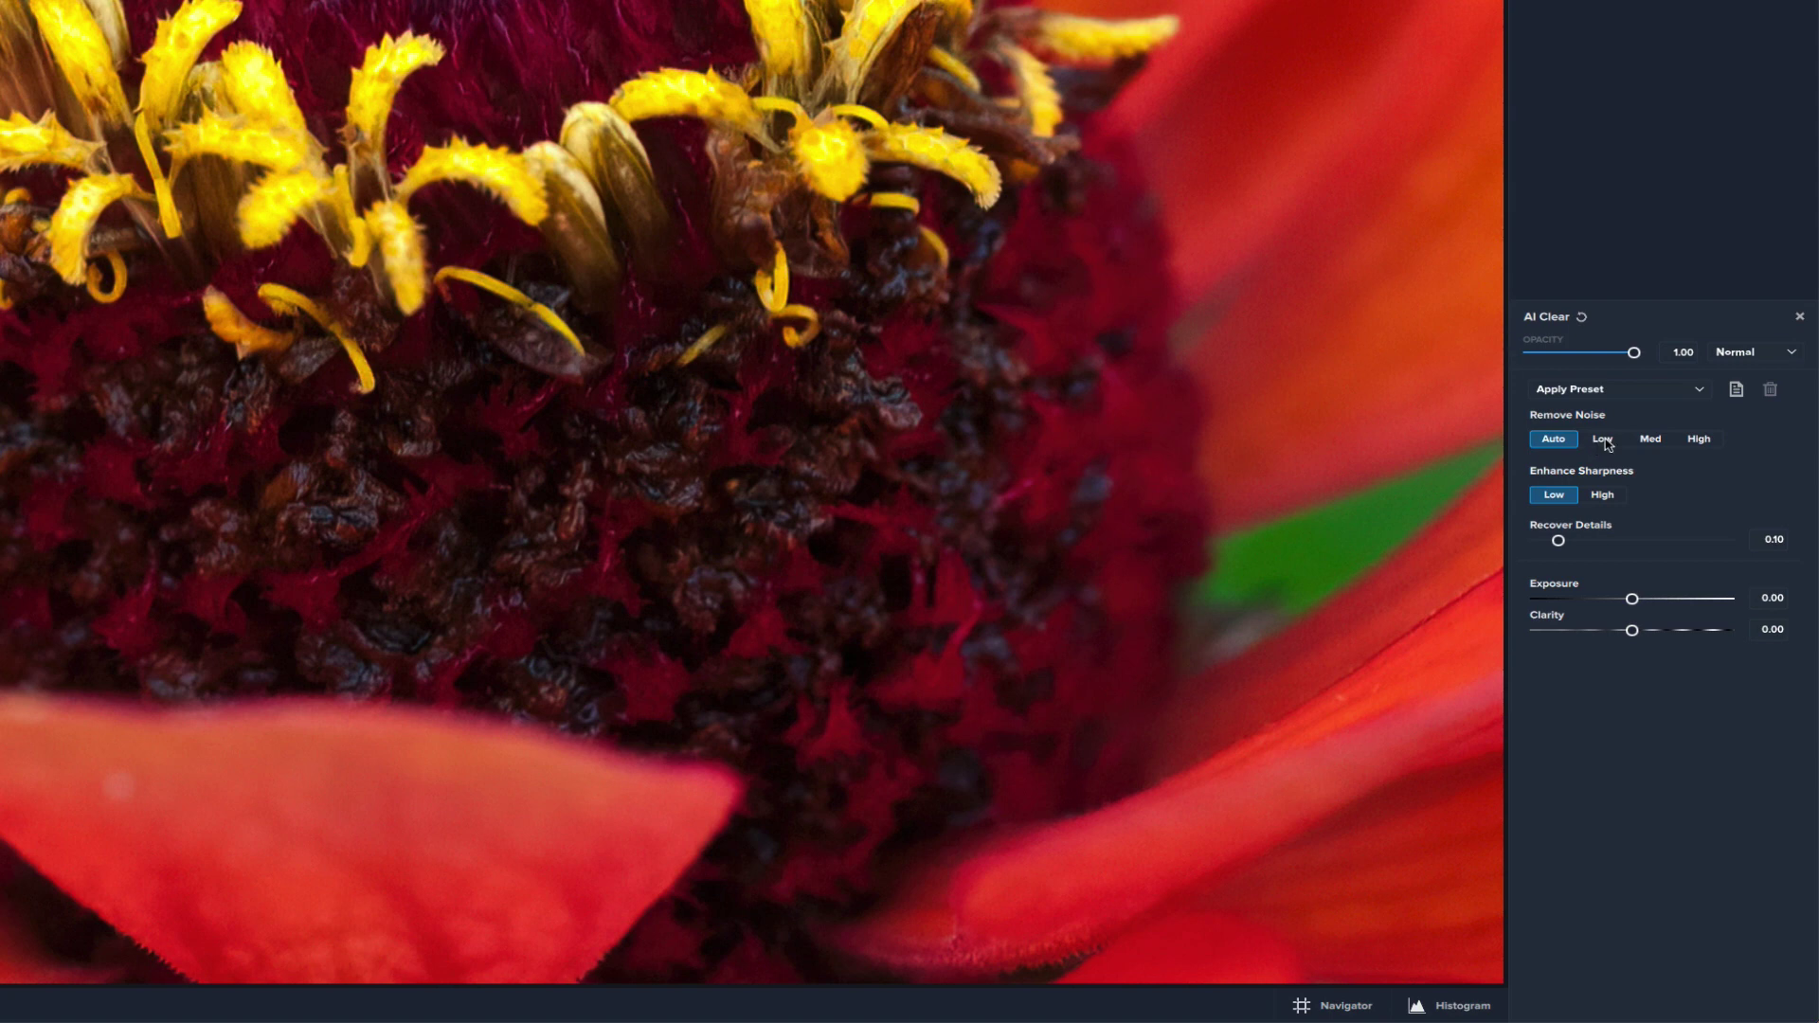
Try Remove Noise Low, Med and High, settle on Auto, and set Enhance Sharpness to High.
left_click(1603, 440)
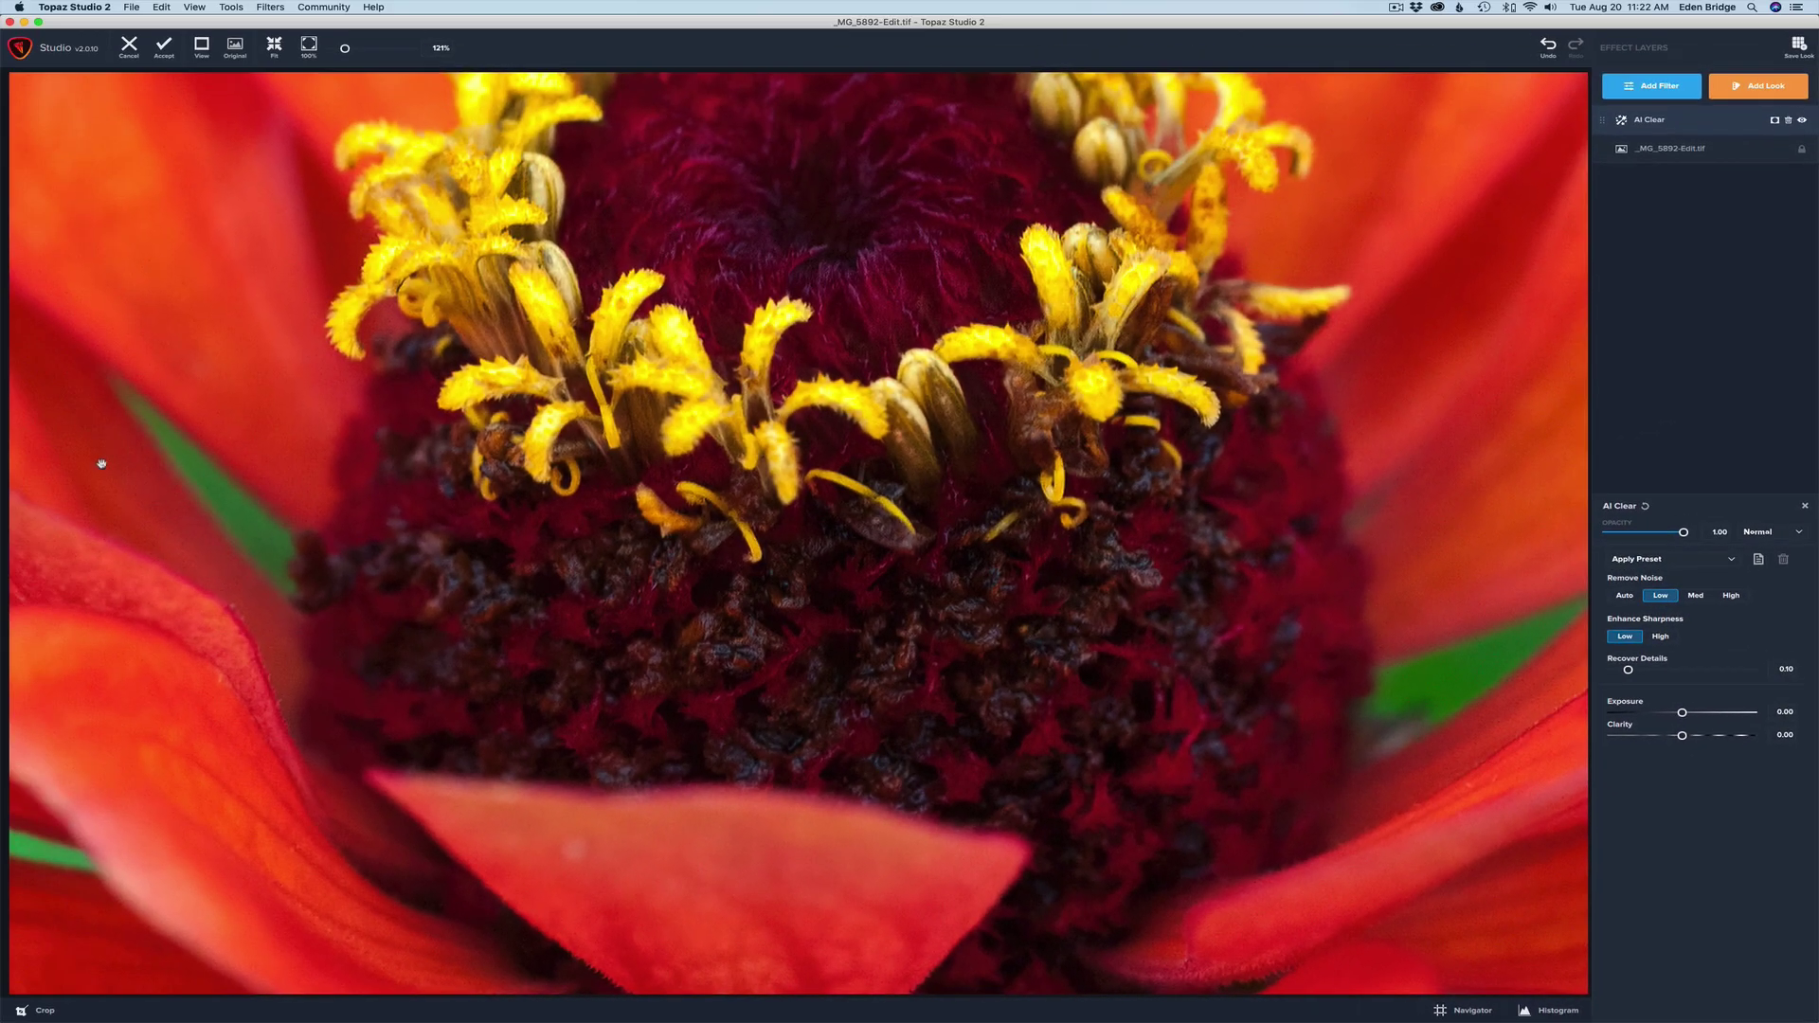
scroll(266, 533, "up", 2)
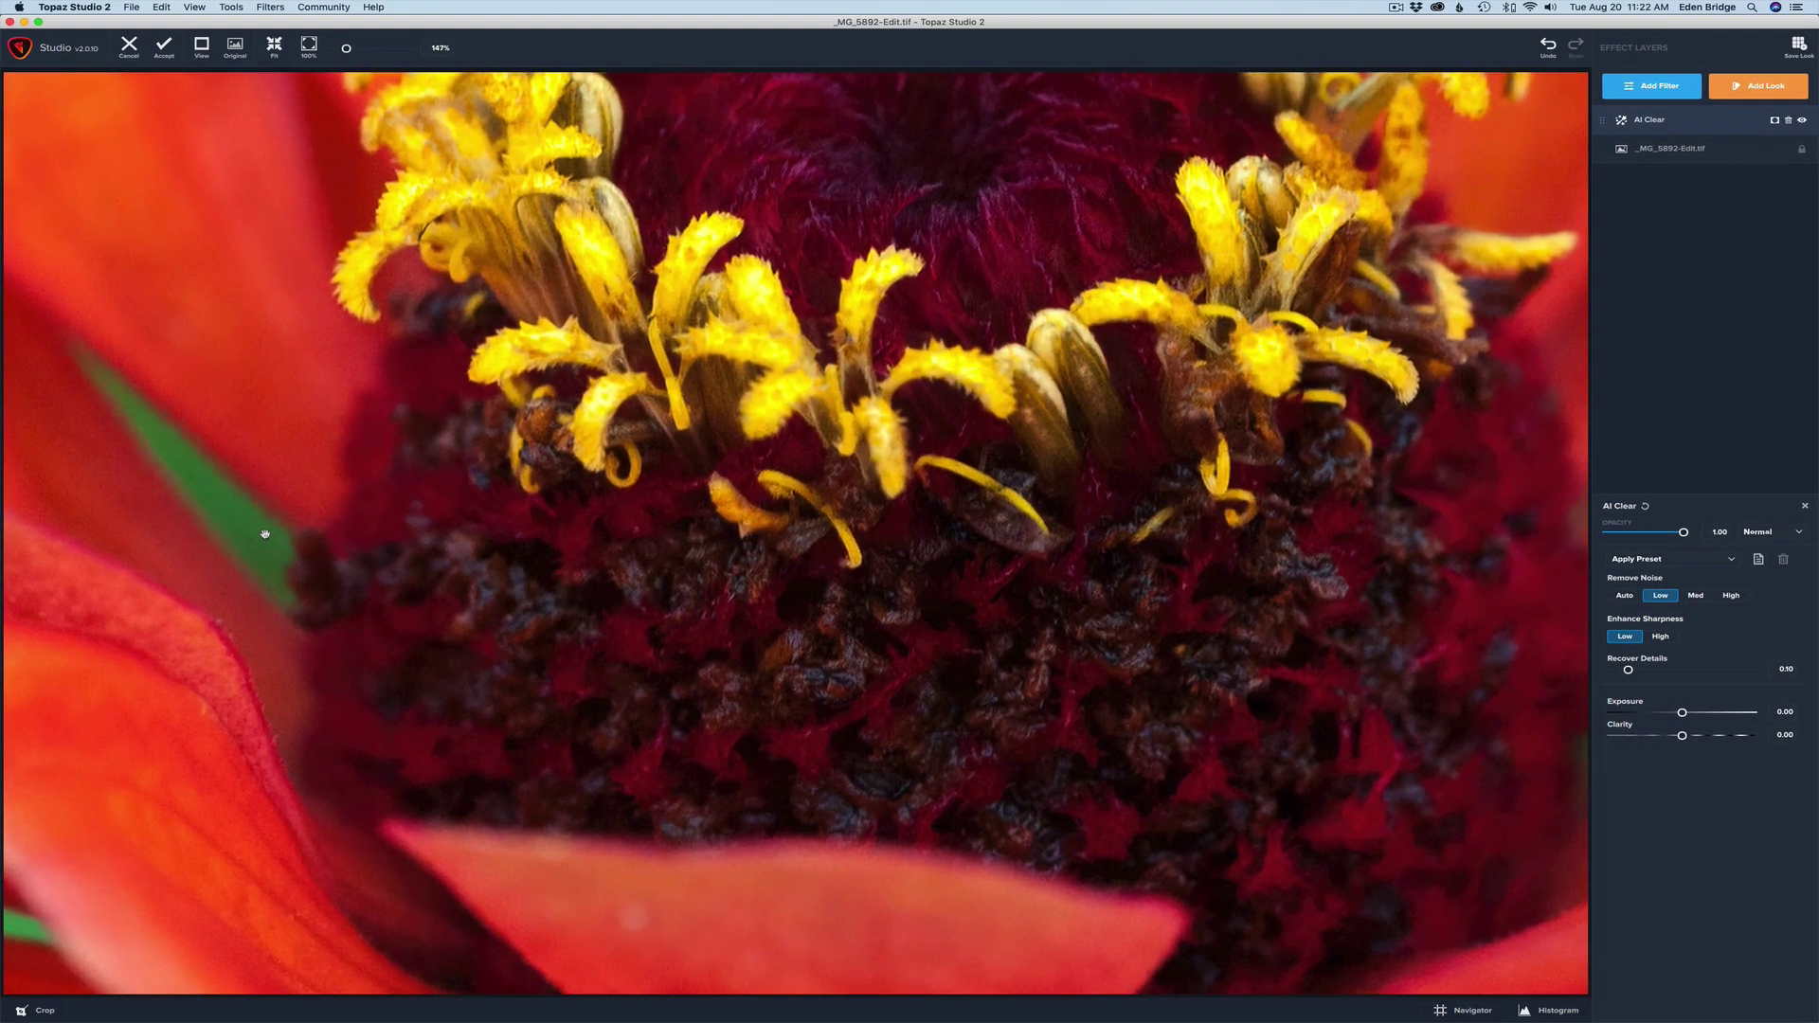
scroll(265, 534, "down", 2)
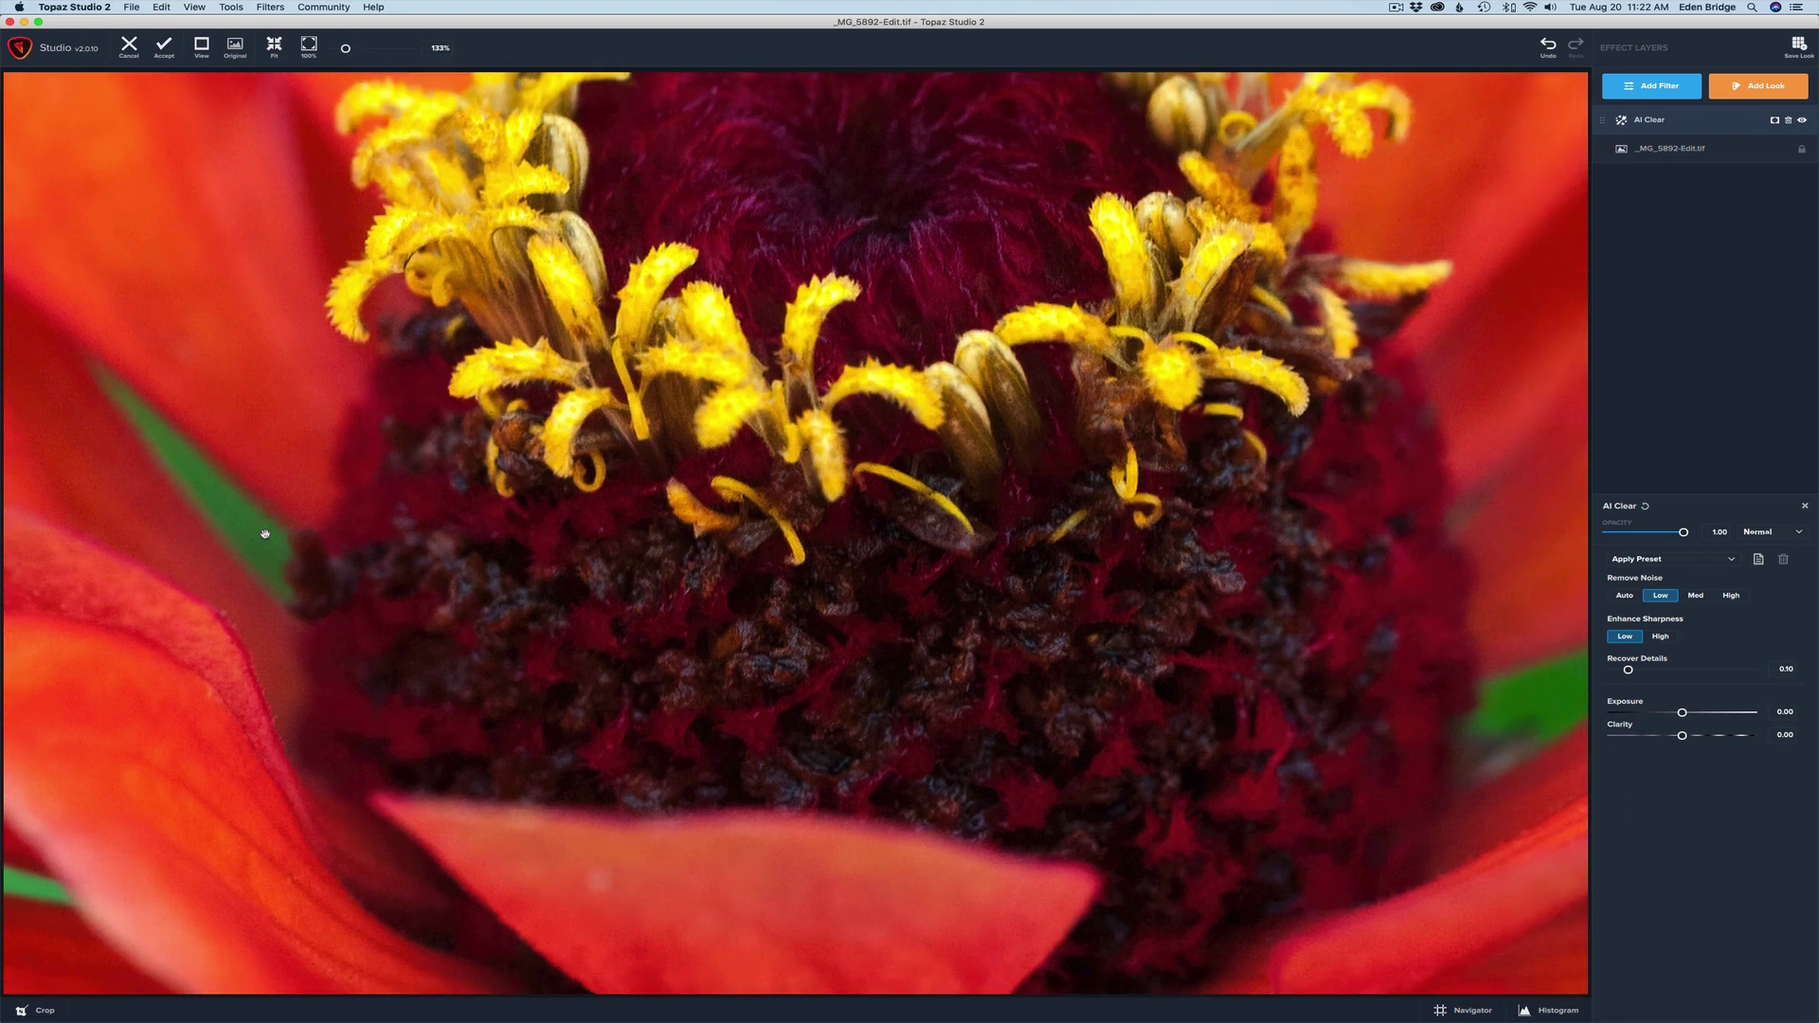
left_click(1697, 597)
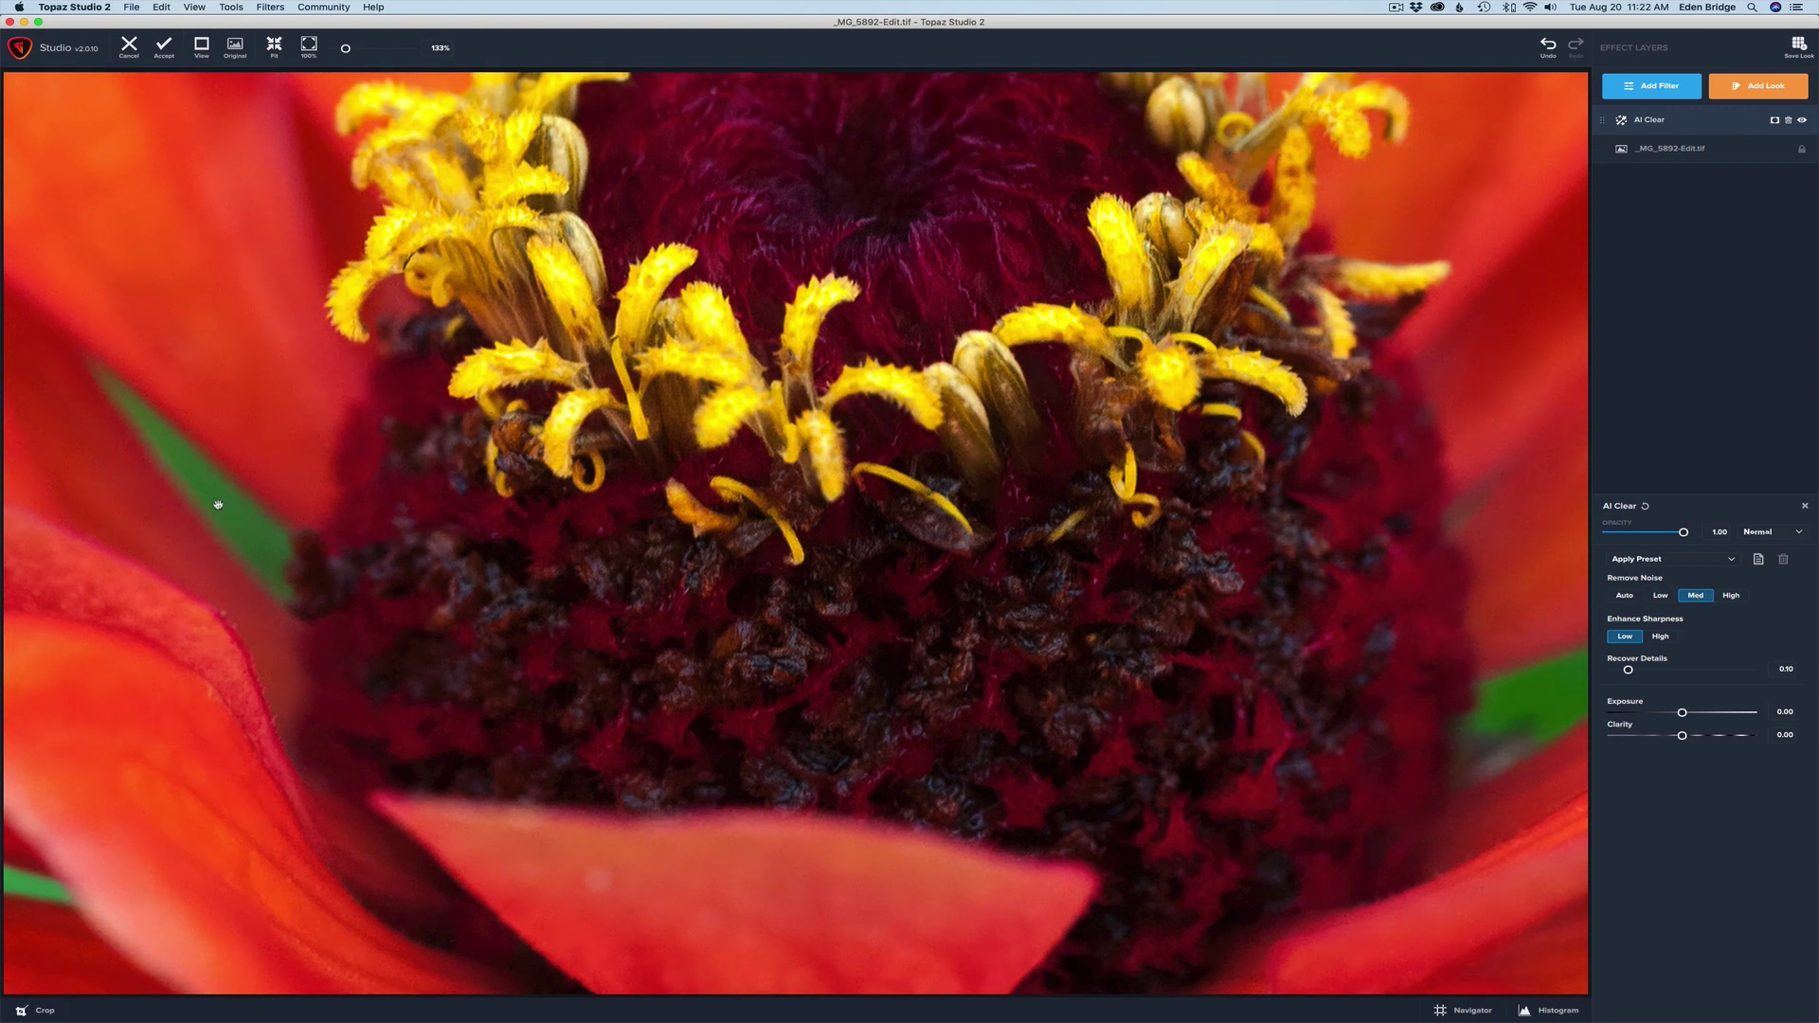
left_click(1732, 597)
left_click(1626, 596)
left_click(1661, 637)
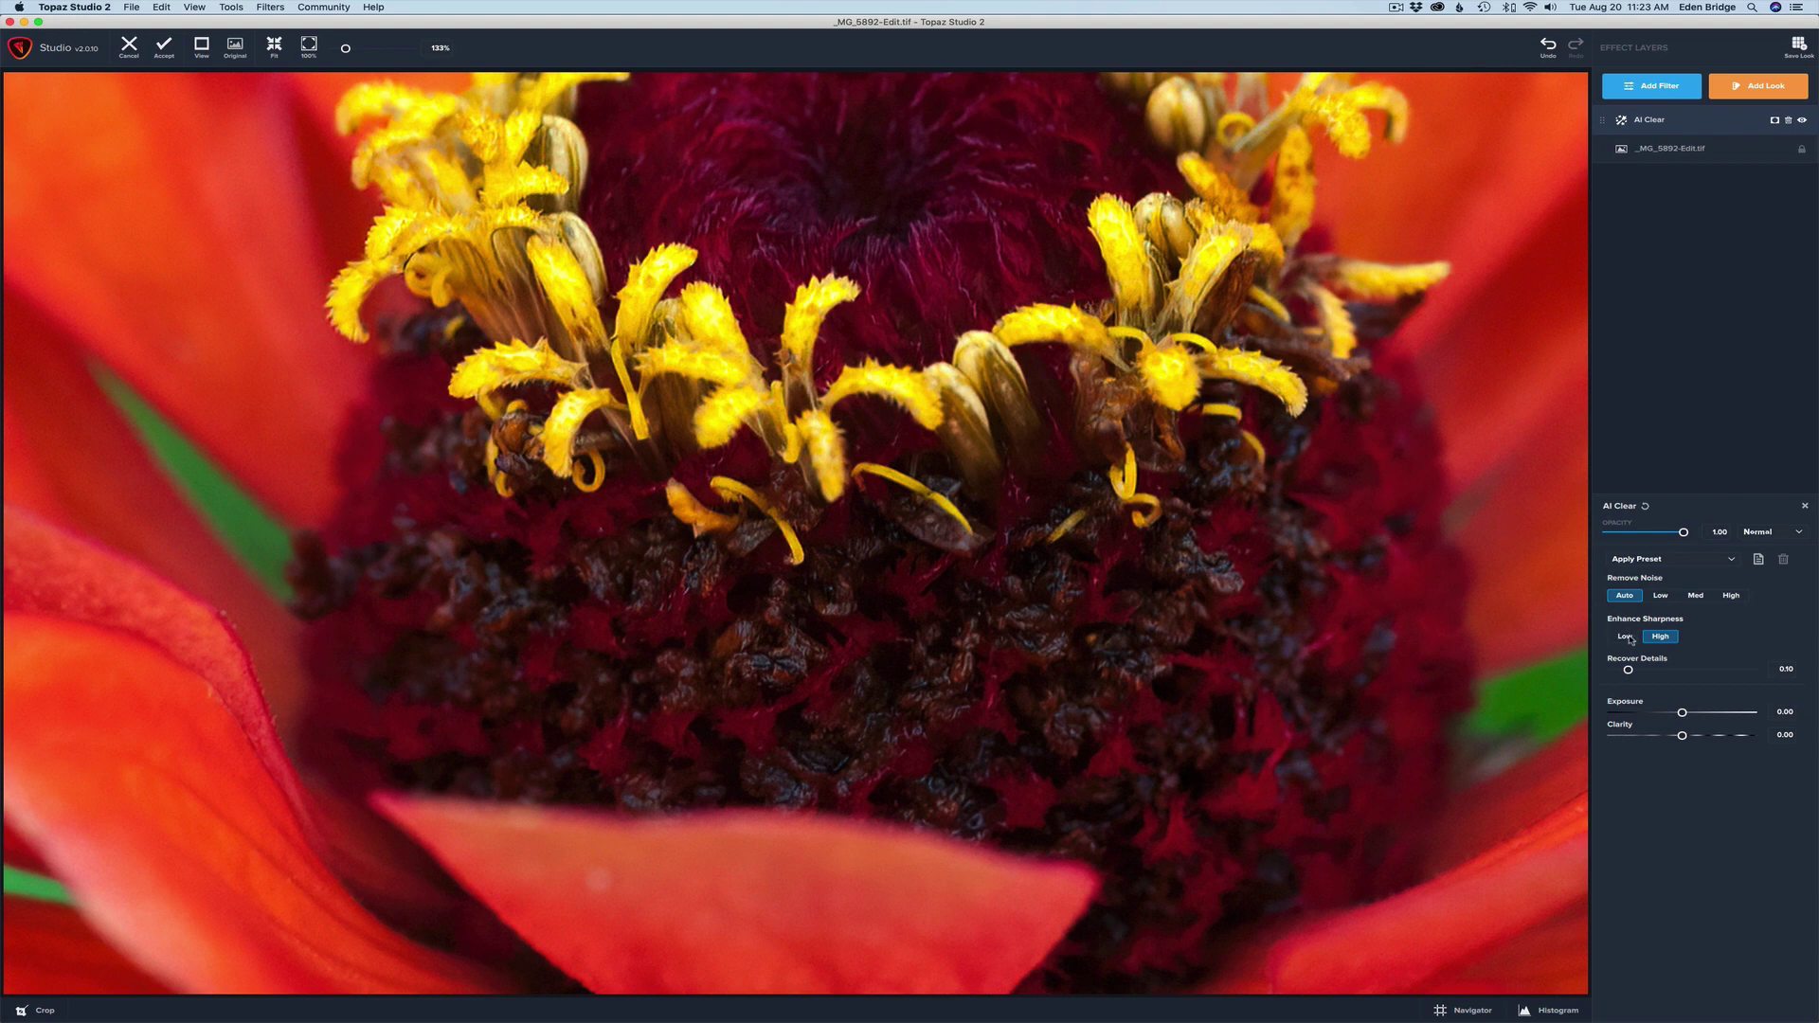
Set Enhance Sharpness back to Low and drag Recover Details down to 0.00.
left_click(1629, 638)
left_click_drag(1629, 672, 1615, 671)
Zoom to 215% on the stamens and keep Recover Details at 0.10.
key("Up")
scroll(250, 470, "up", 3)
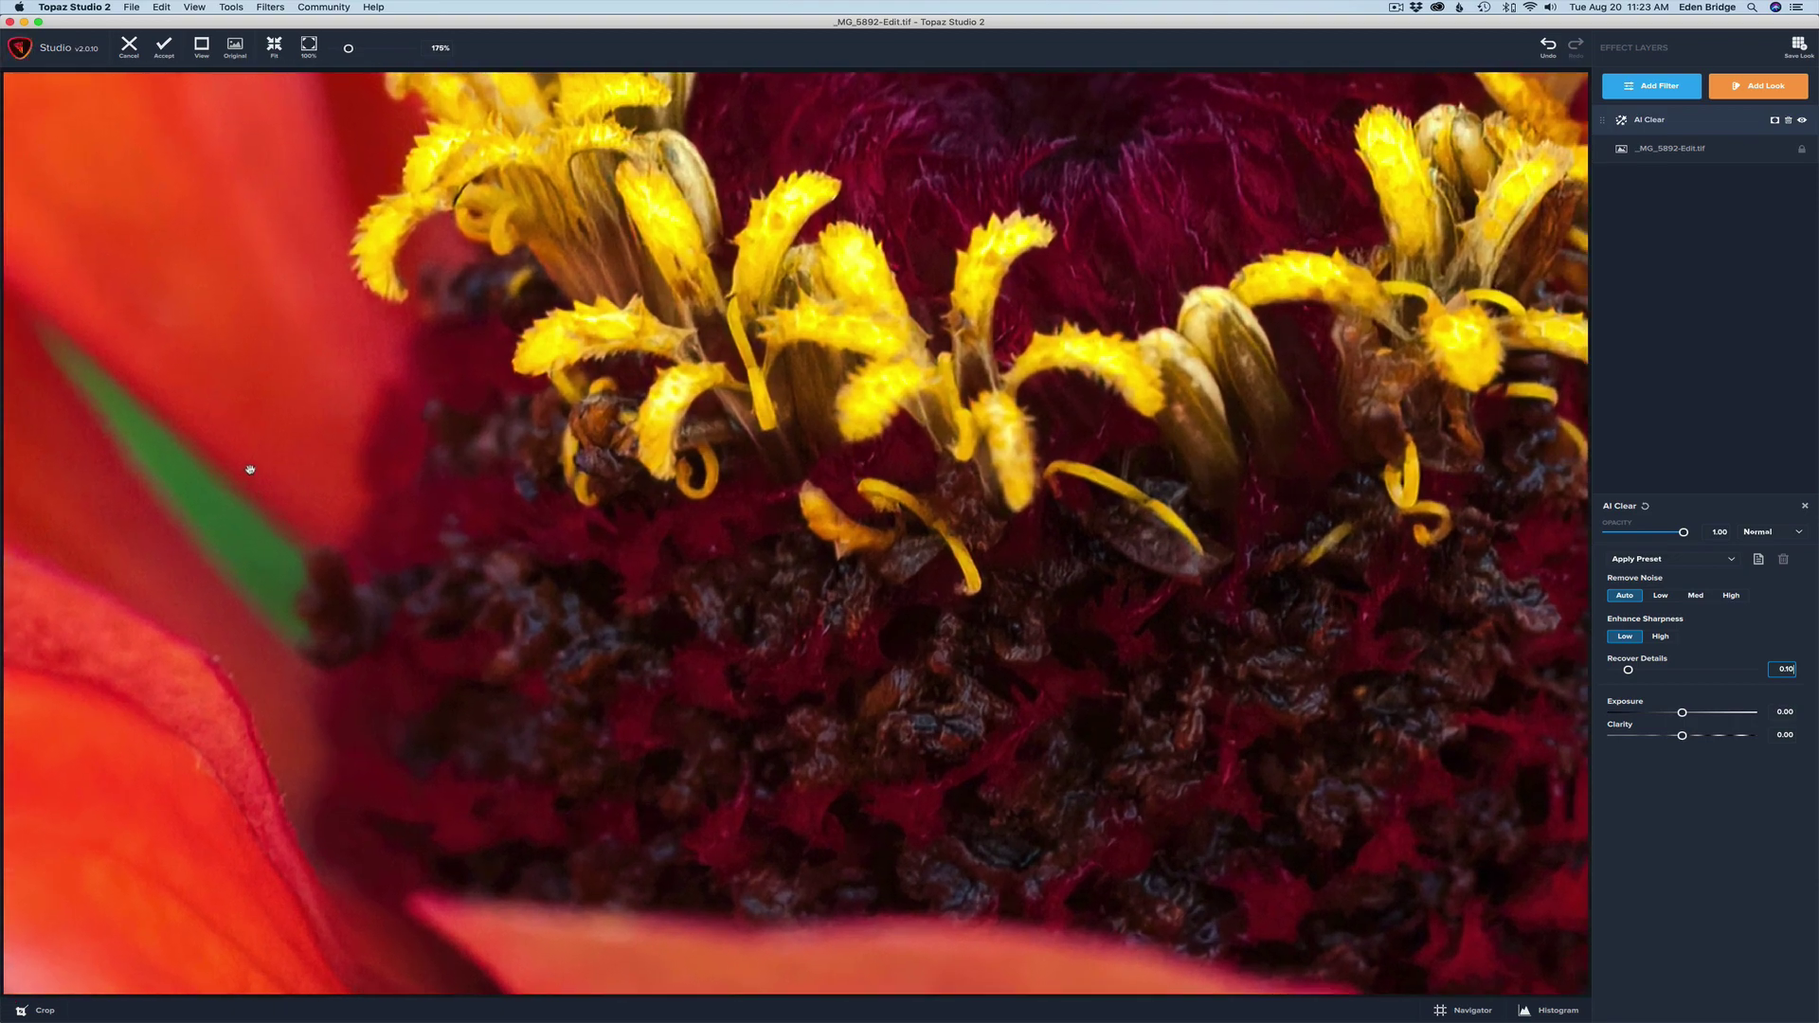
scroll(250, 470, "up", 2)
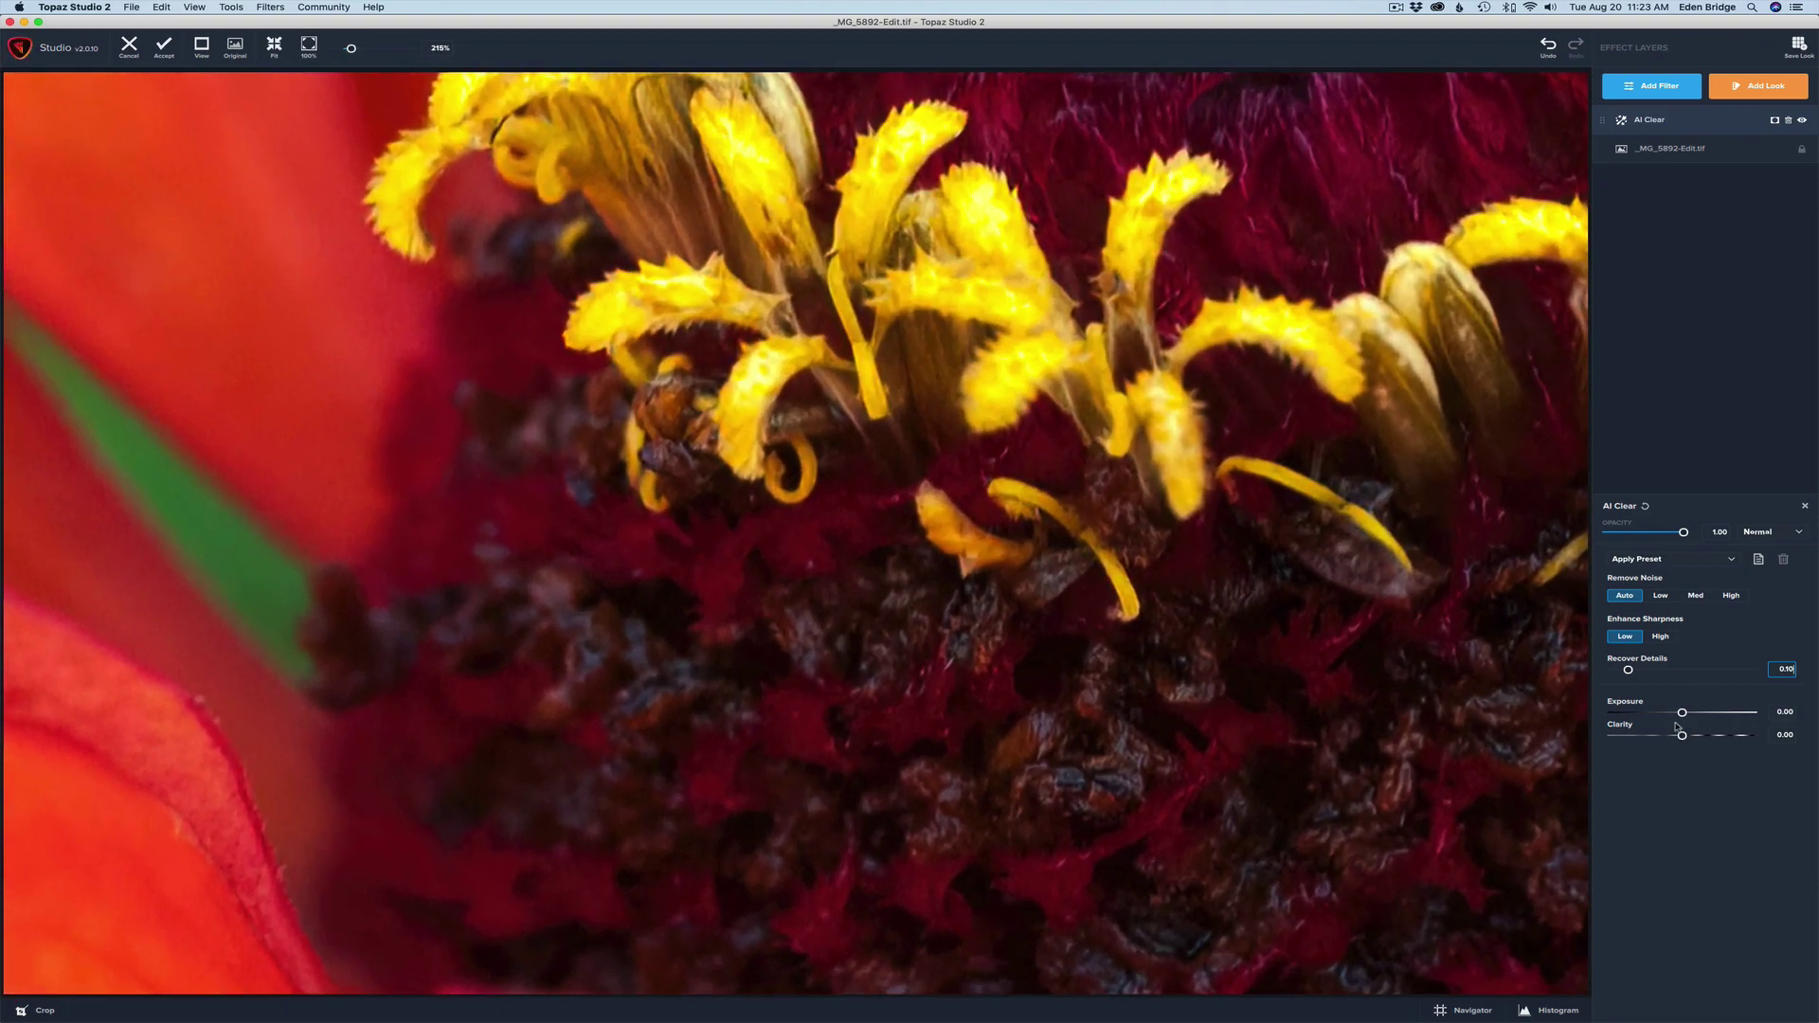
left_click_drag(1630, 671, 1700, 671)
type("0.10")
Flip between the original and processed views to compare the sharpened stamens.
left_click(843, 550)
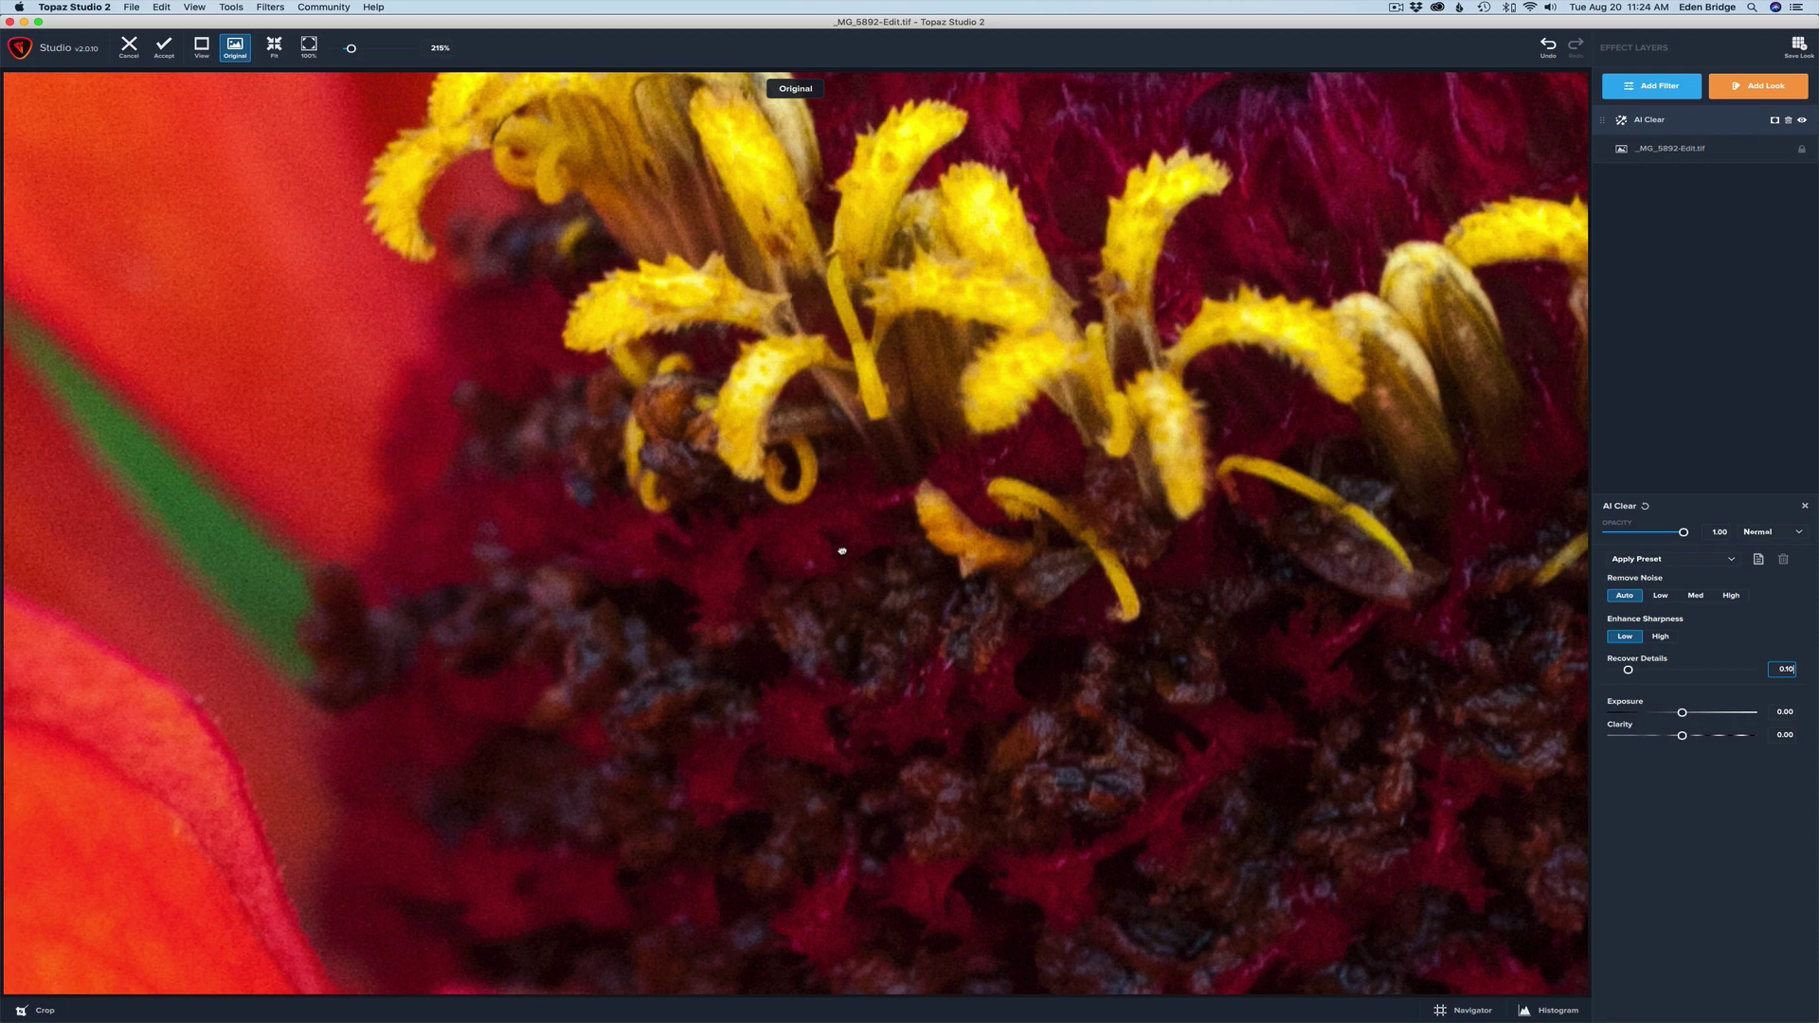
left_click(843, 549)
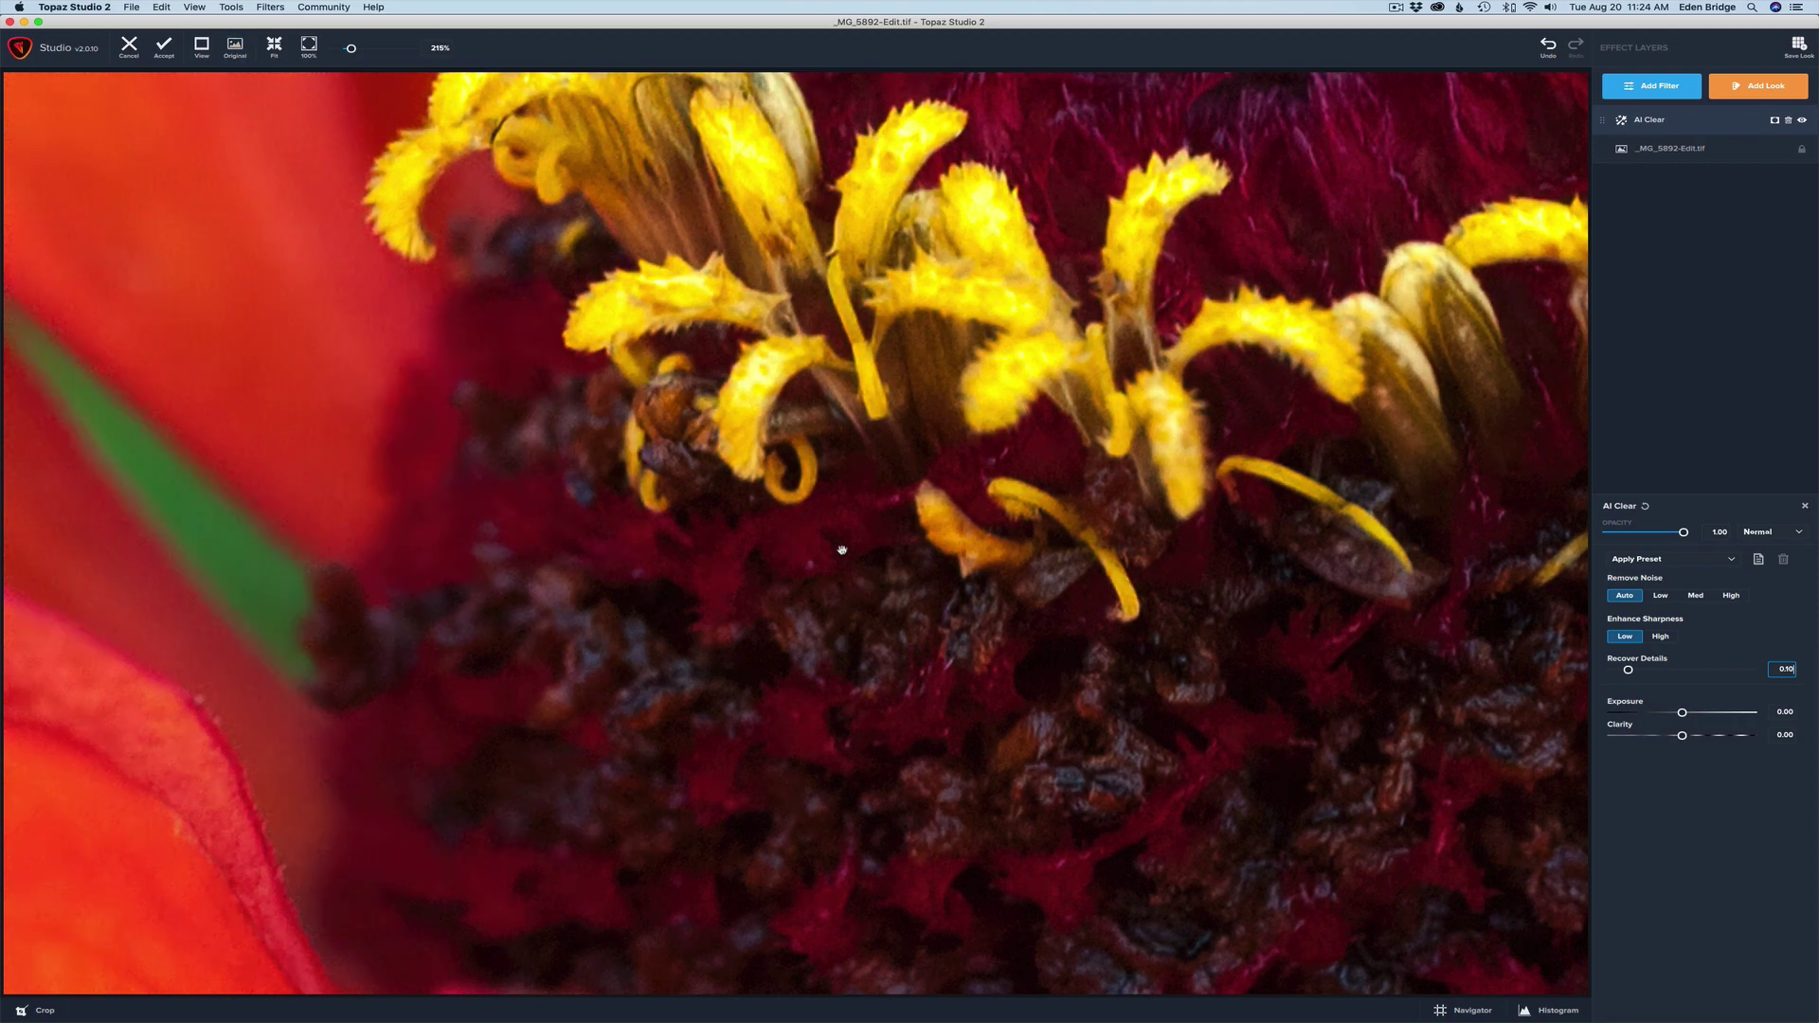
left_click(842, 550)
left_click(843, 550)
key("super+a")
Keep Recover Details at 0.10 and view the zinnia at Fit and 100%.
left_click_drag(1628, 671, 1534, 664)
key("super+z")
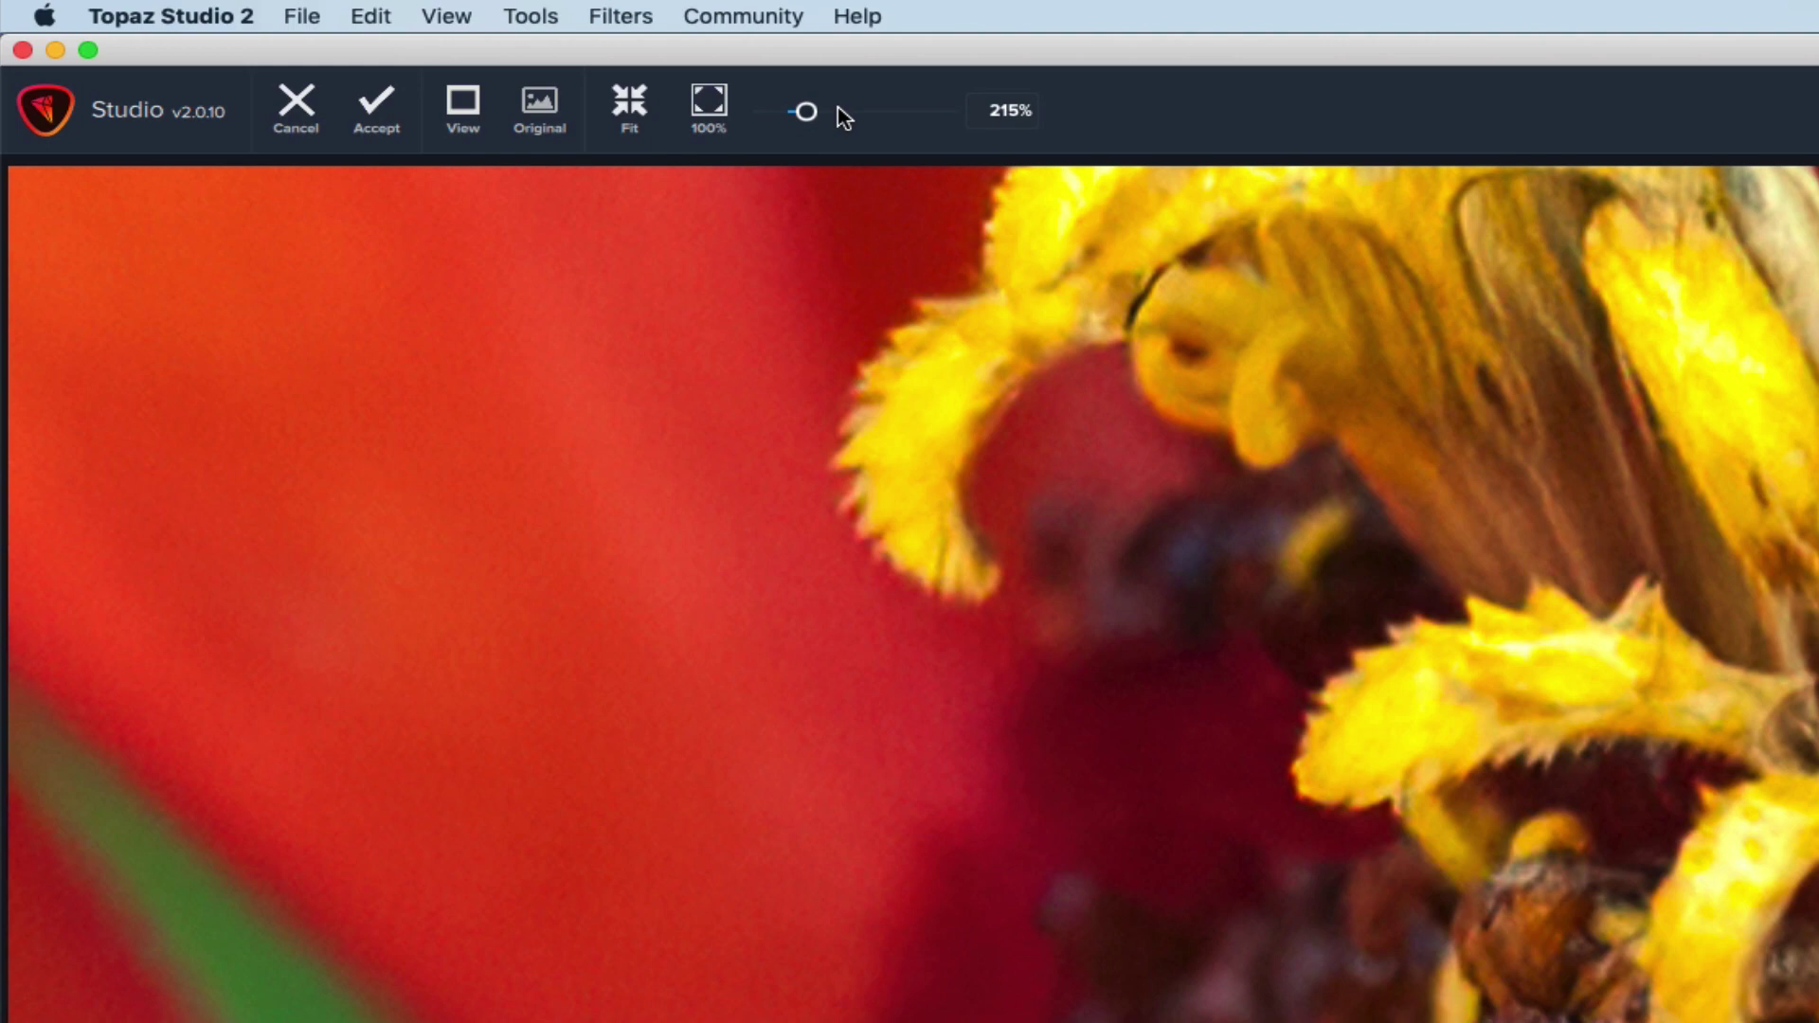
left_click(625, 116)
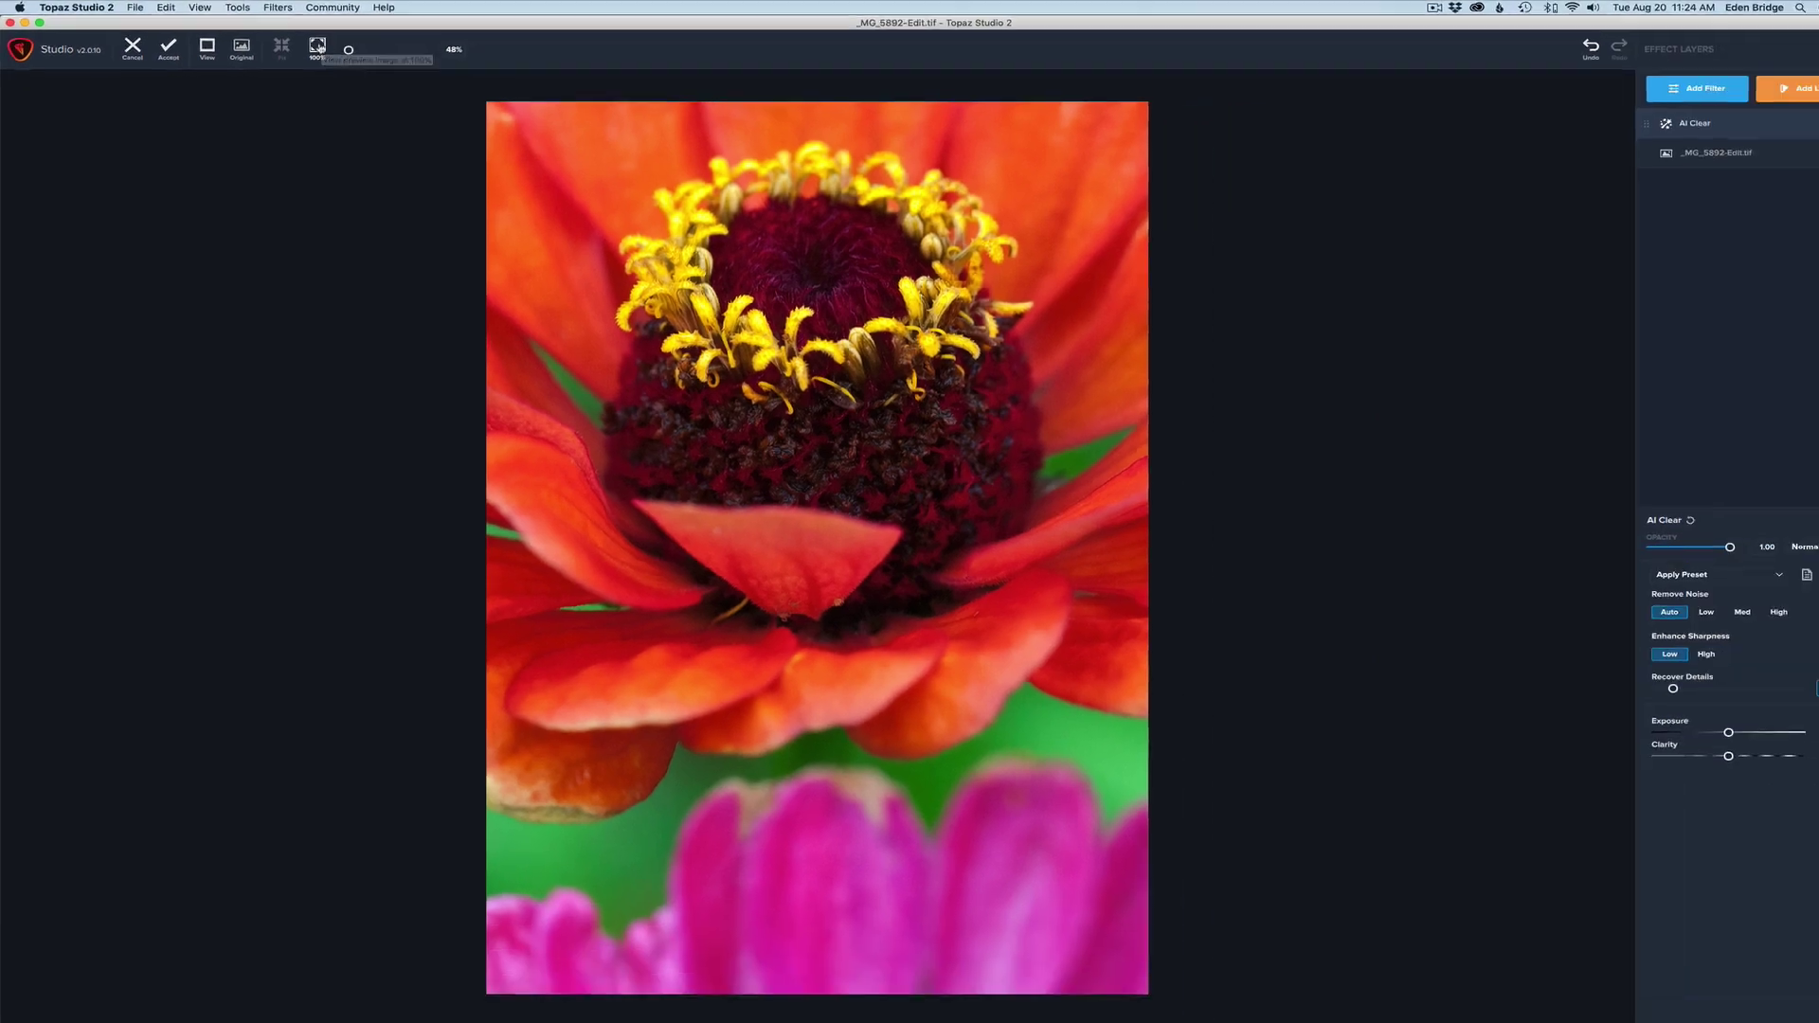
left_click(700, 102)
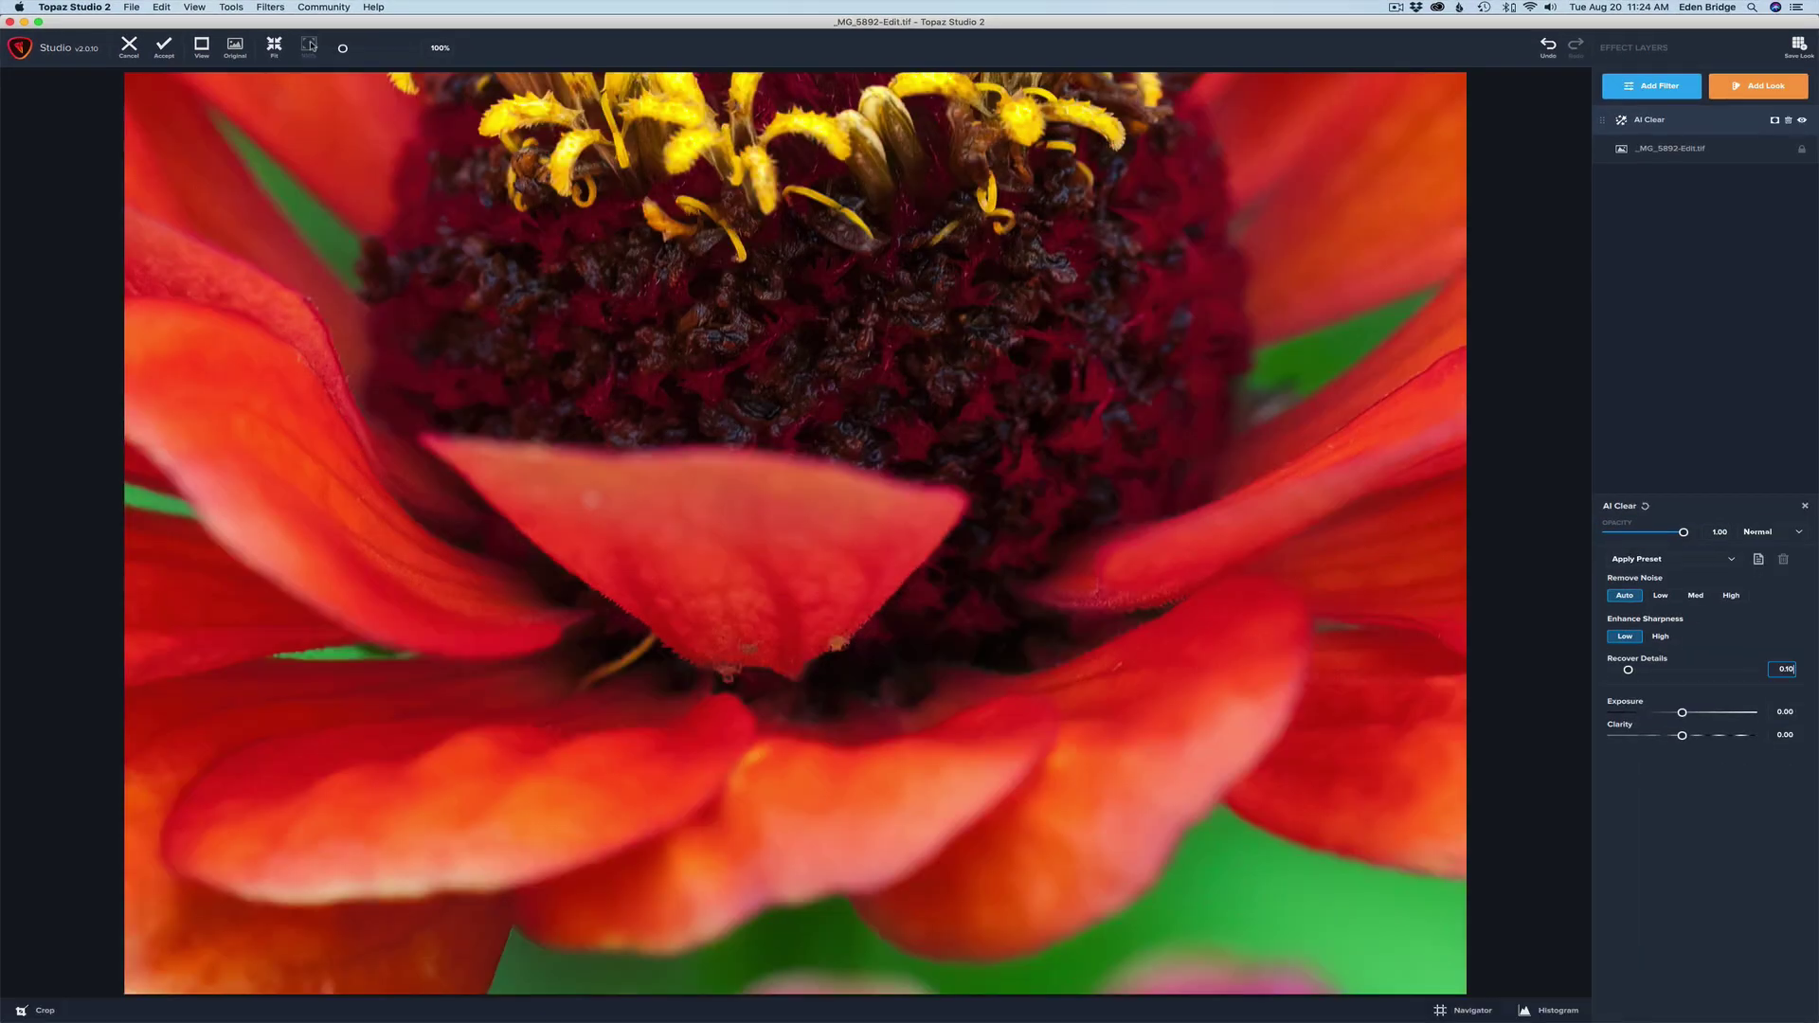
left_click(276, 46)
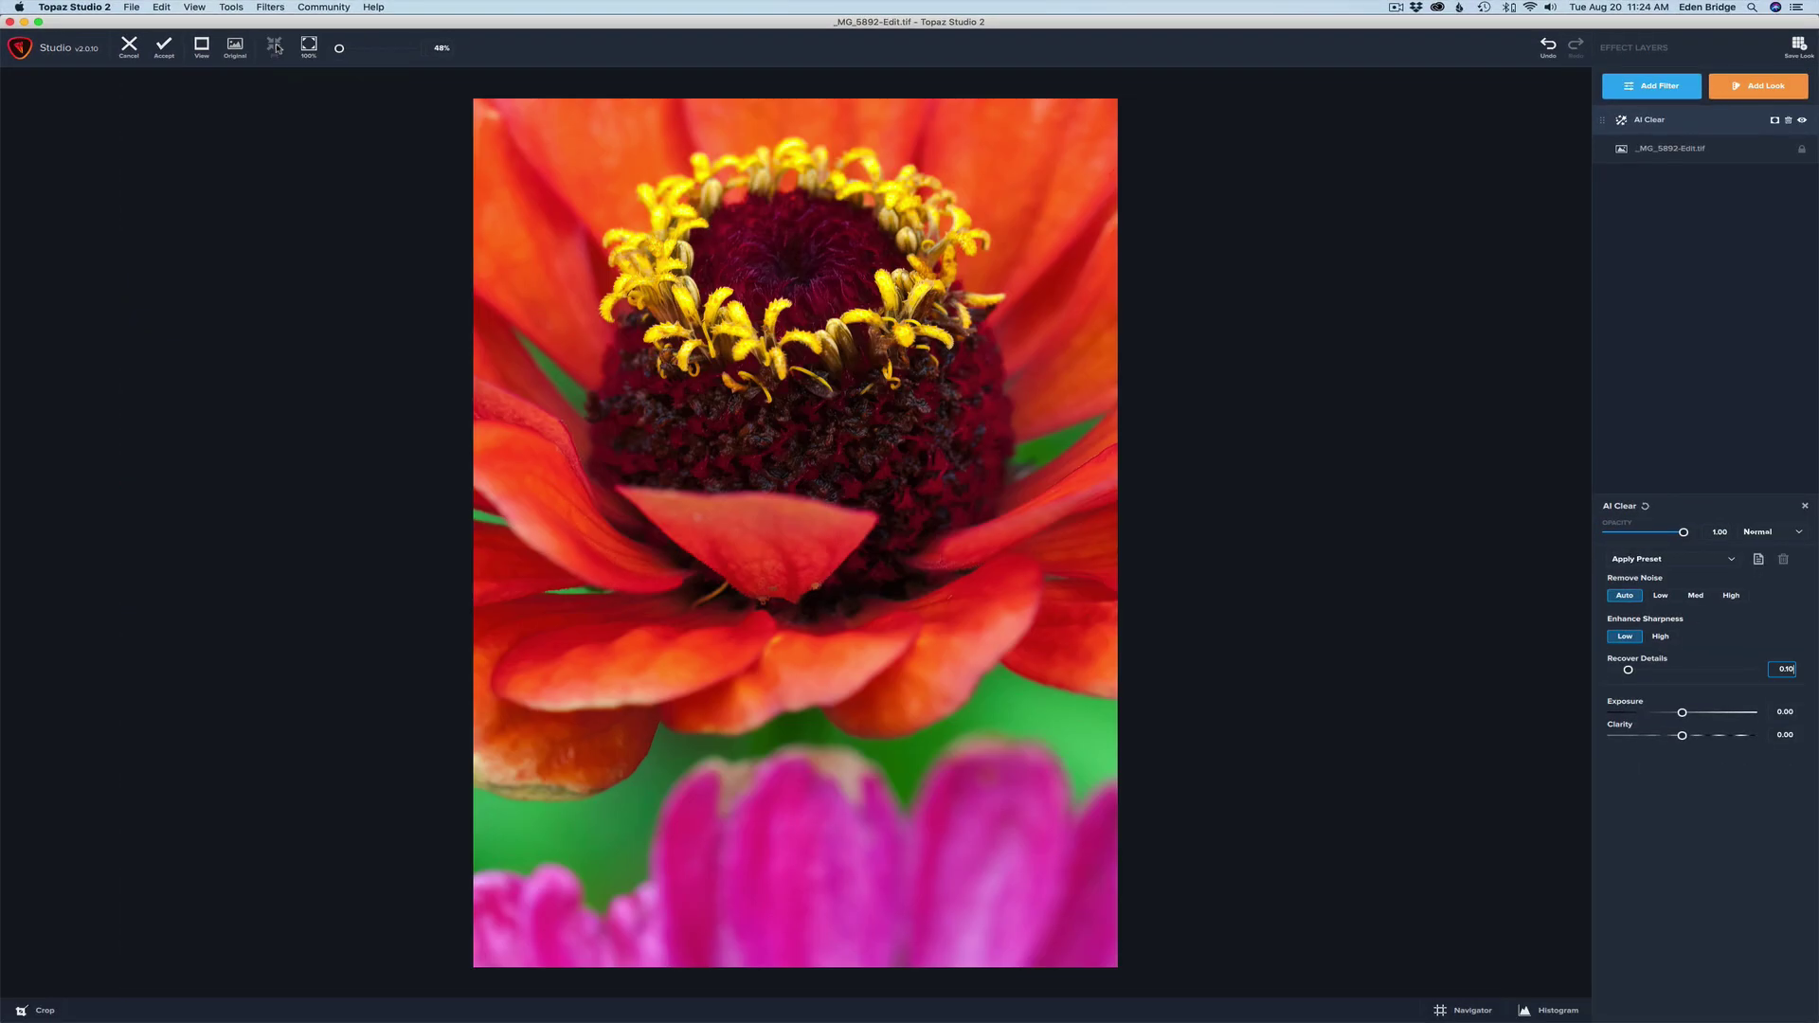
Magnify the central petal to about 320%, check 100%, then fit the whole zinnia.
left_click(339, 49)
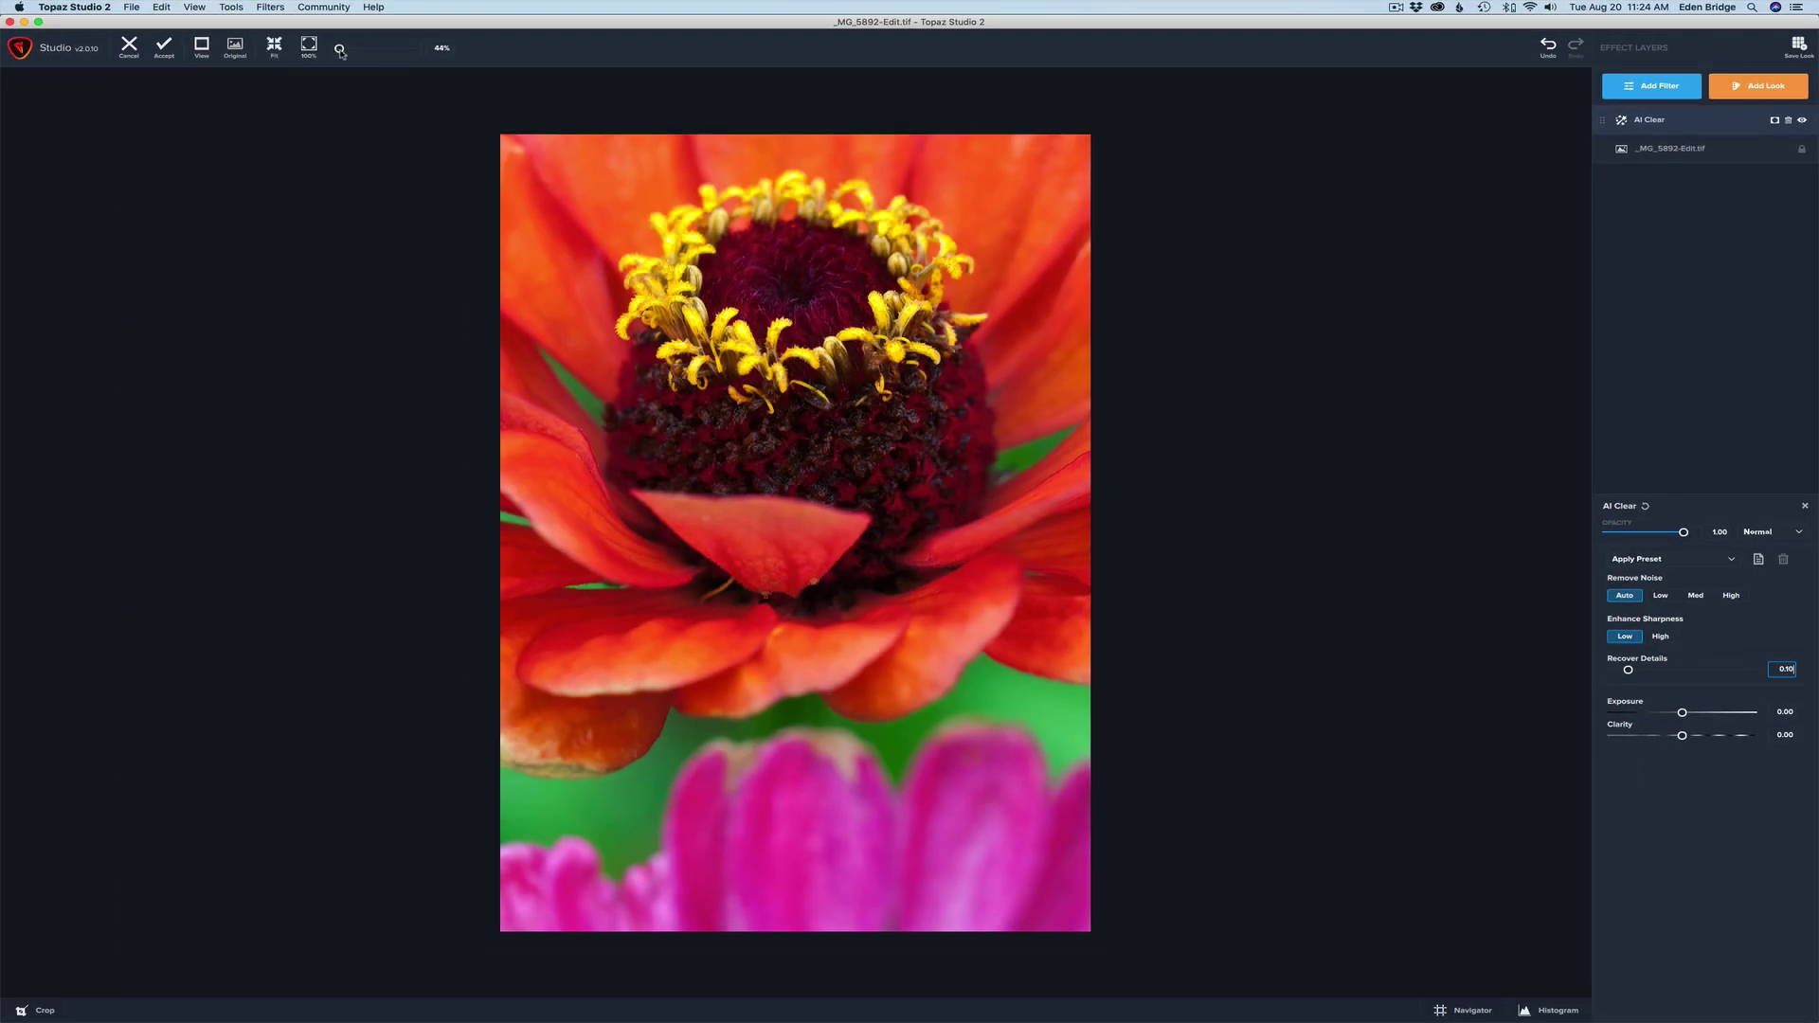
mouse_move(339, 49)
left_mouse_down()
mouse_move(405, 50)
mouse_move(361, 62)
left_mouse_up()
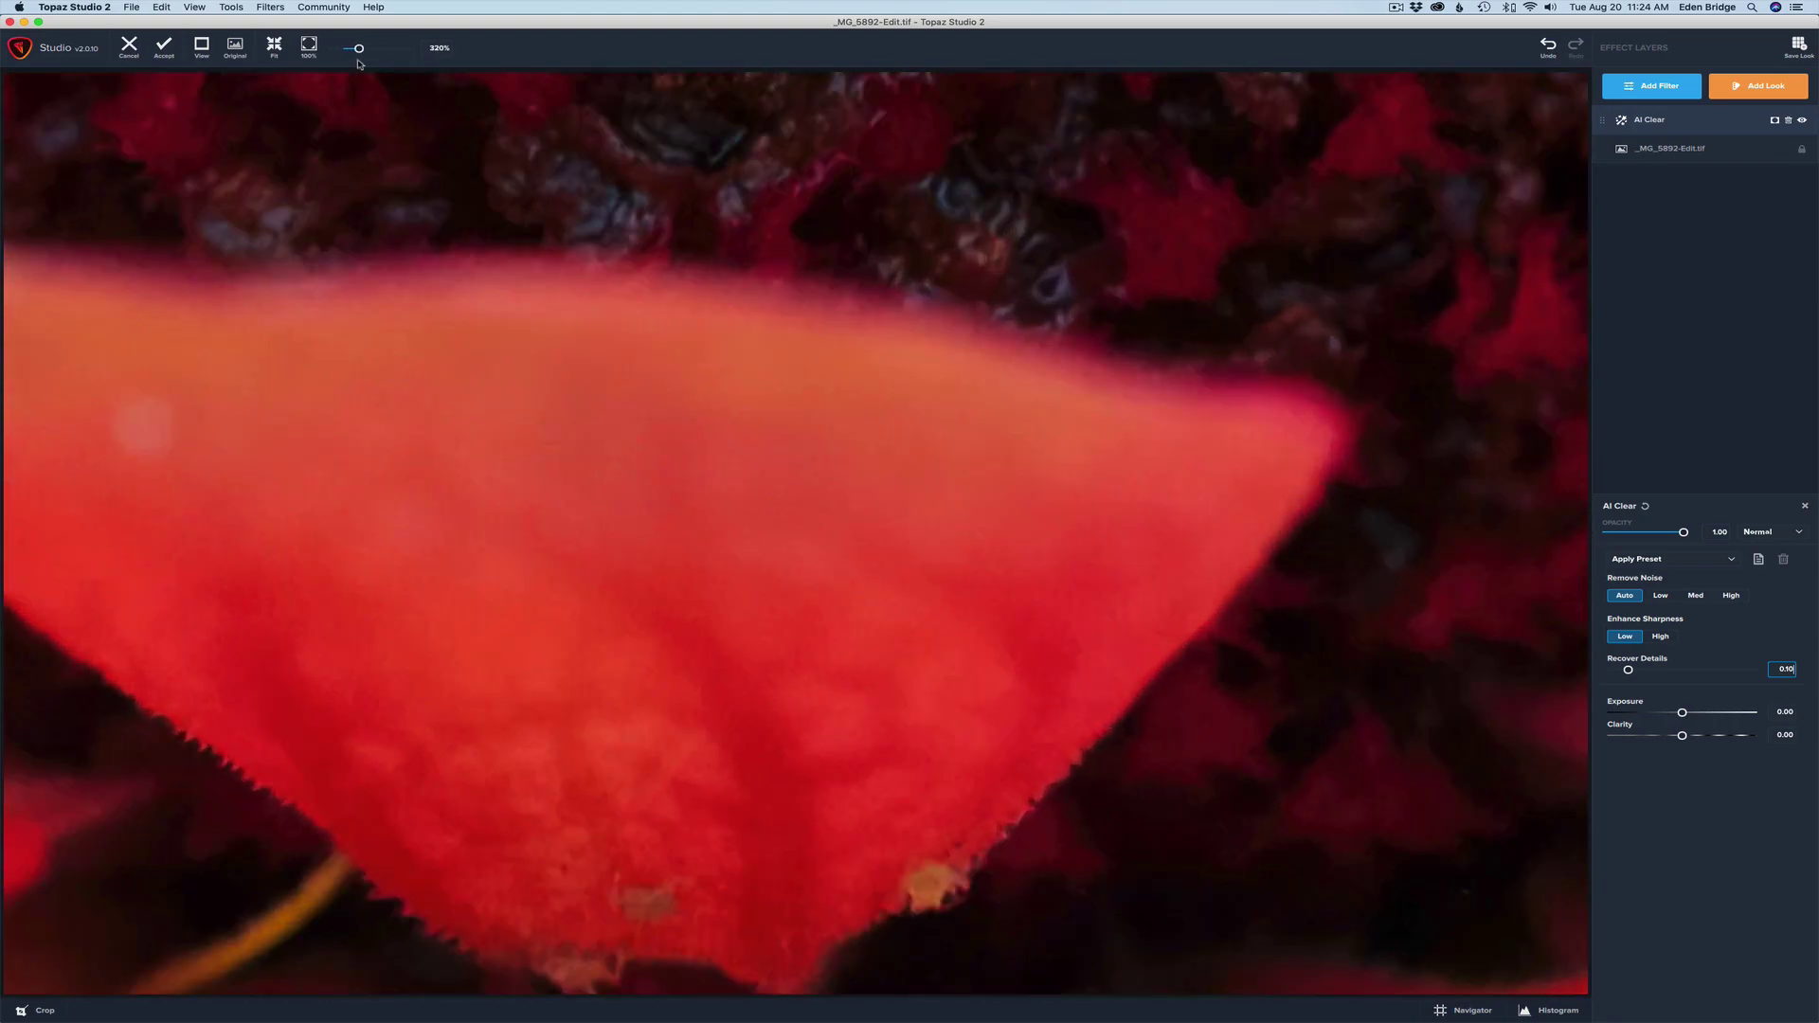
left_click(277, 48)
left_click(309, 45)
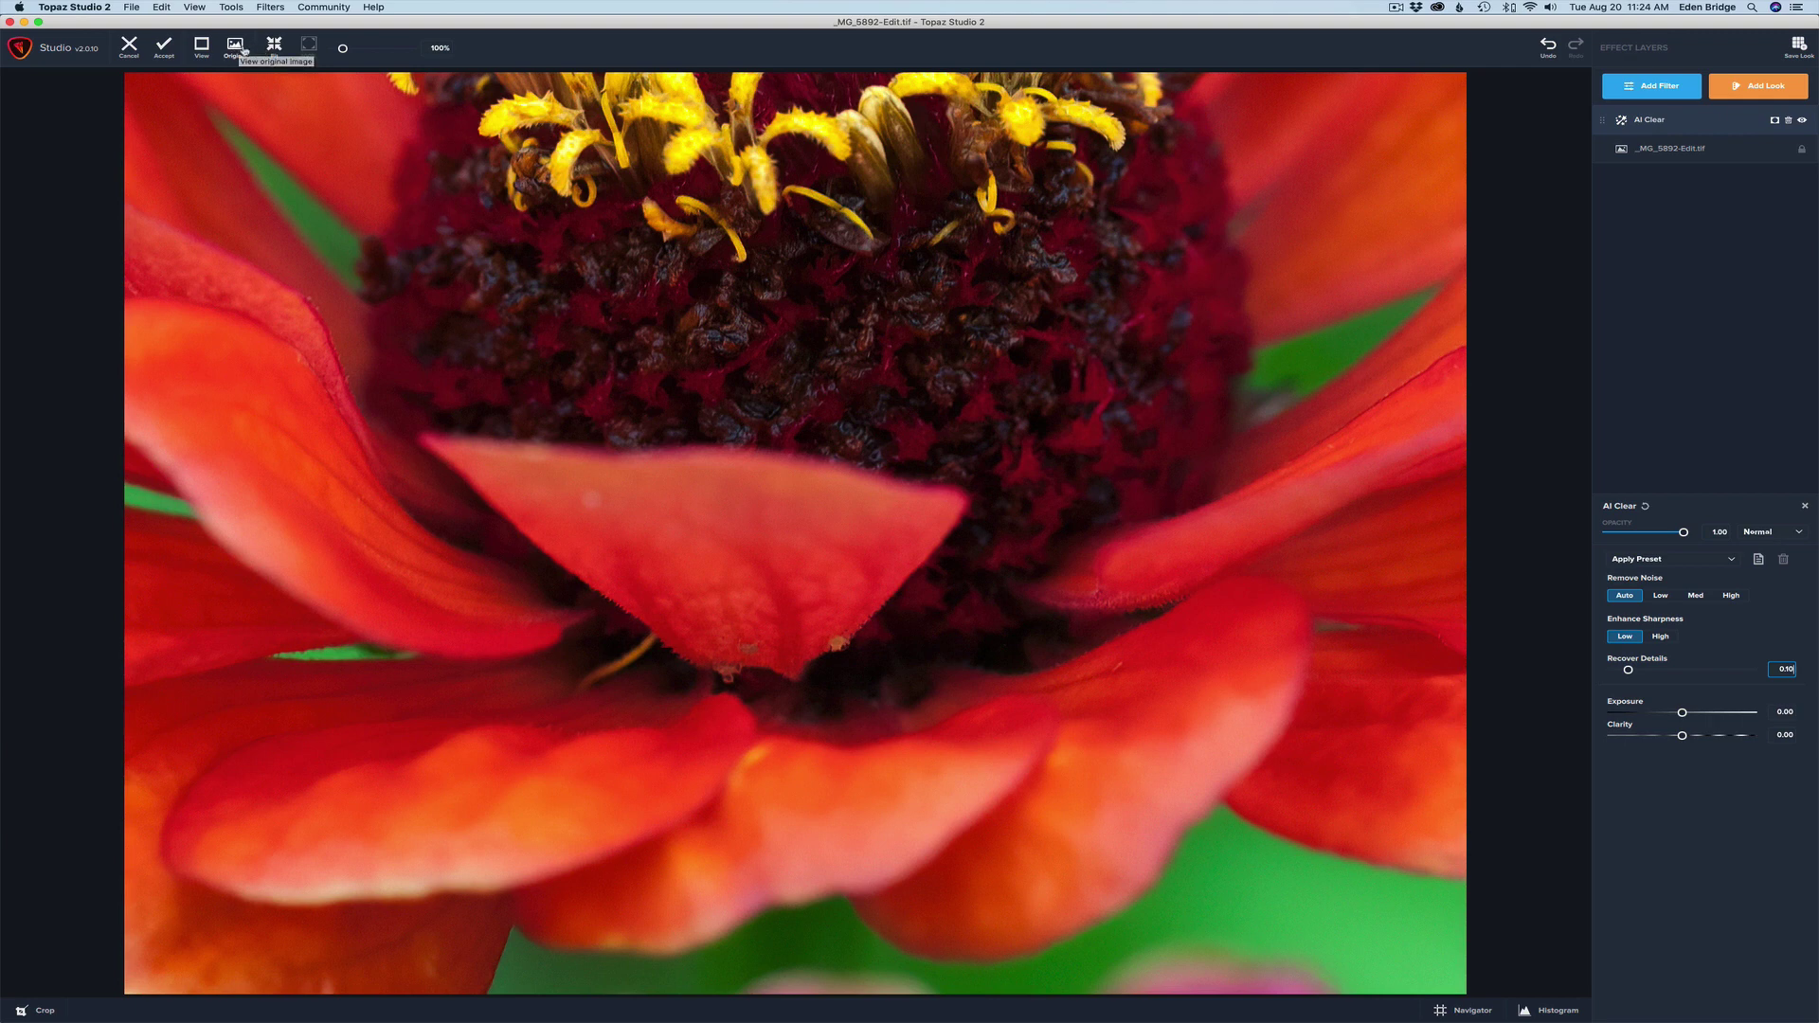
left_click(273, 47)
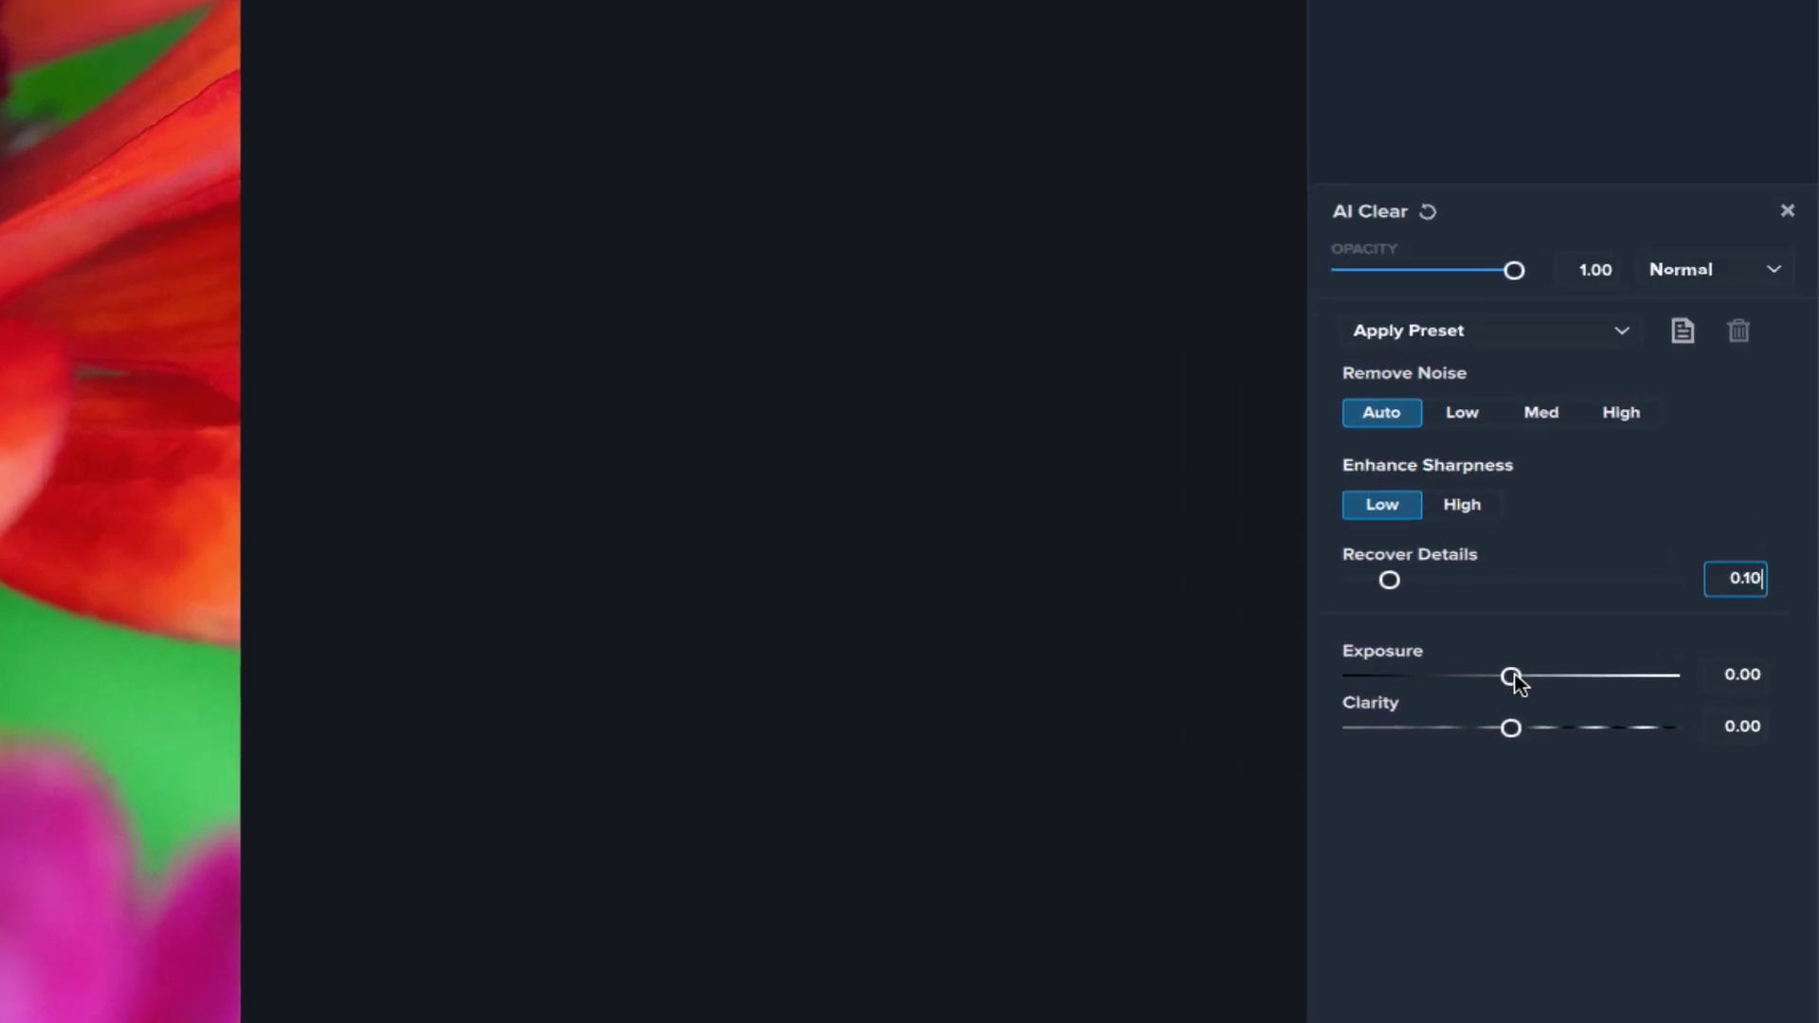
left_click_drag(1513, 678, 1563, 677)
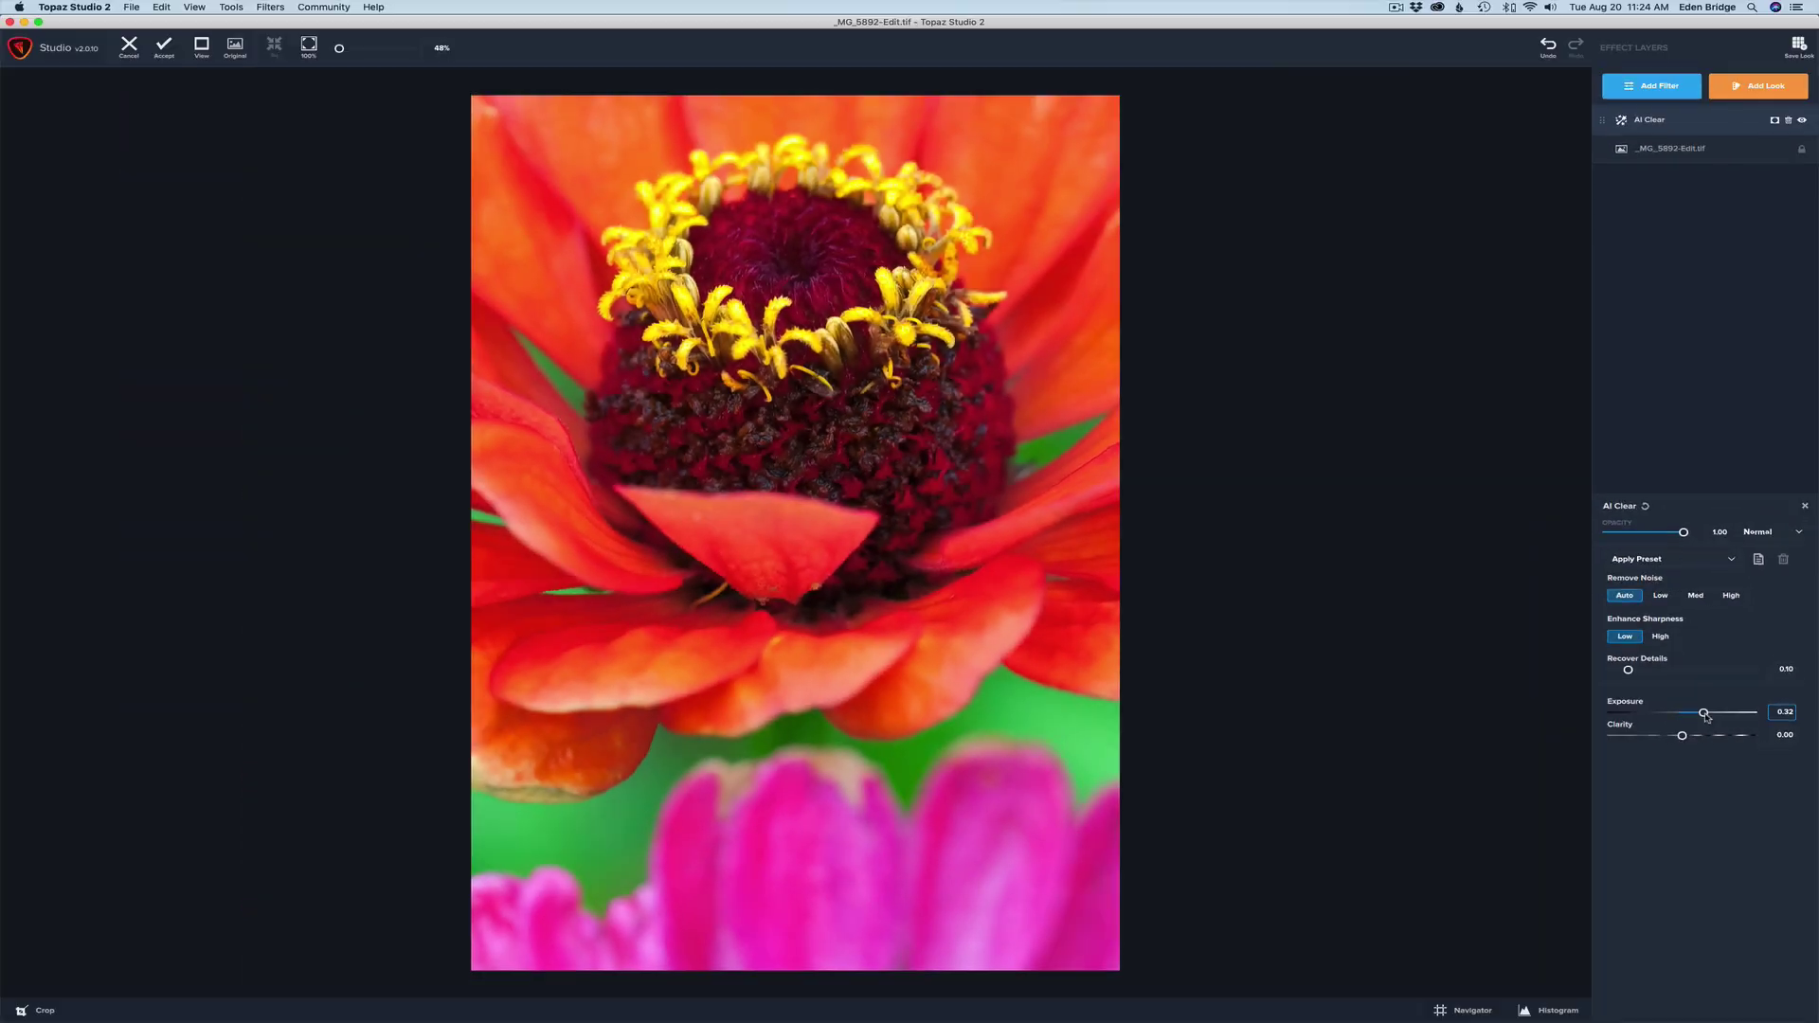
left_click_drag(1706, 718, 1694, 717)
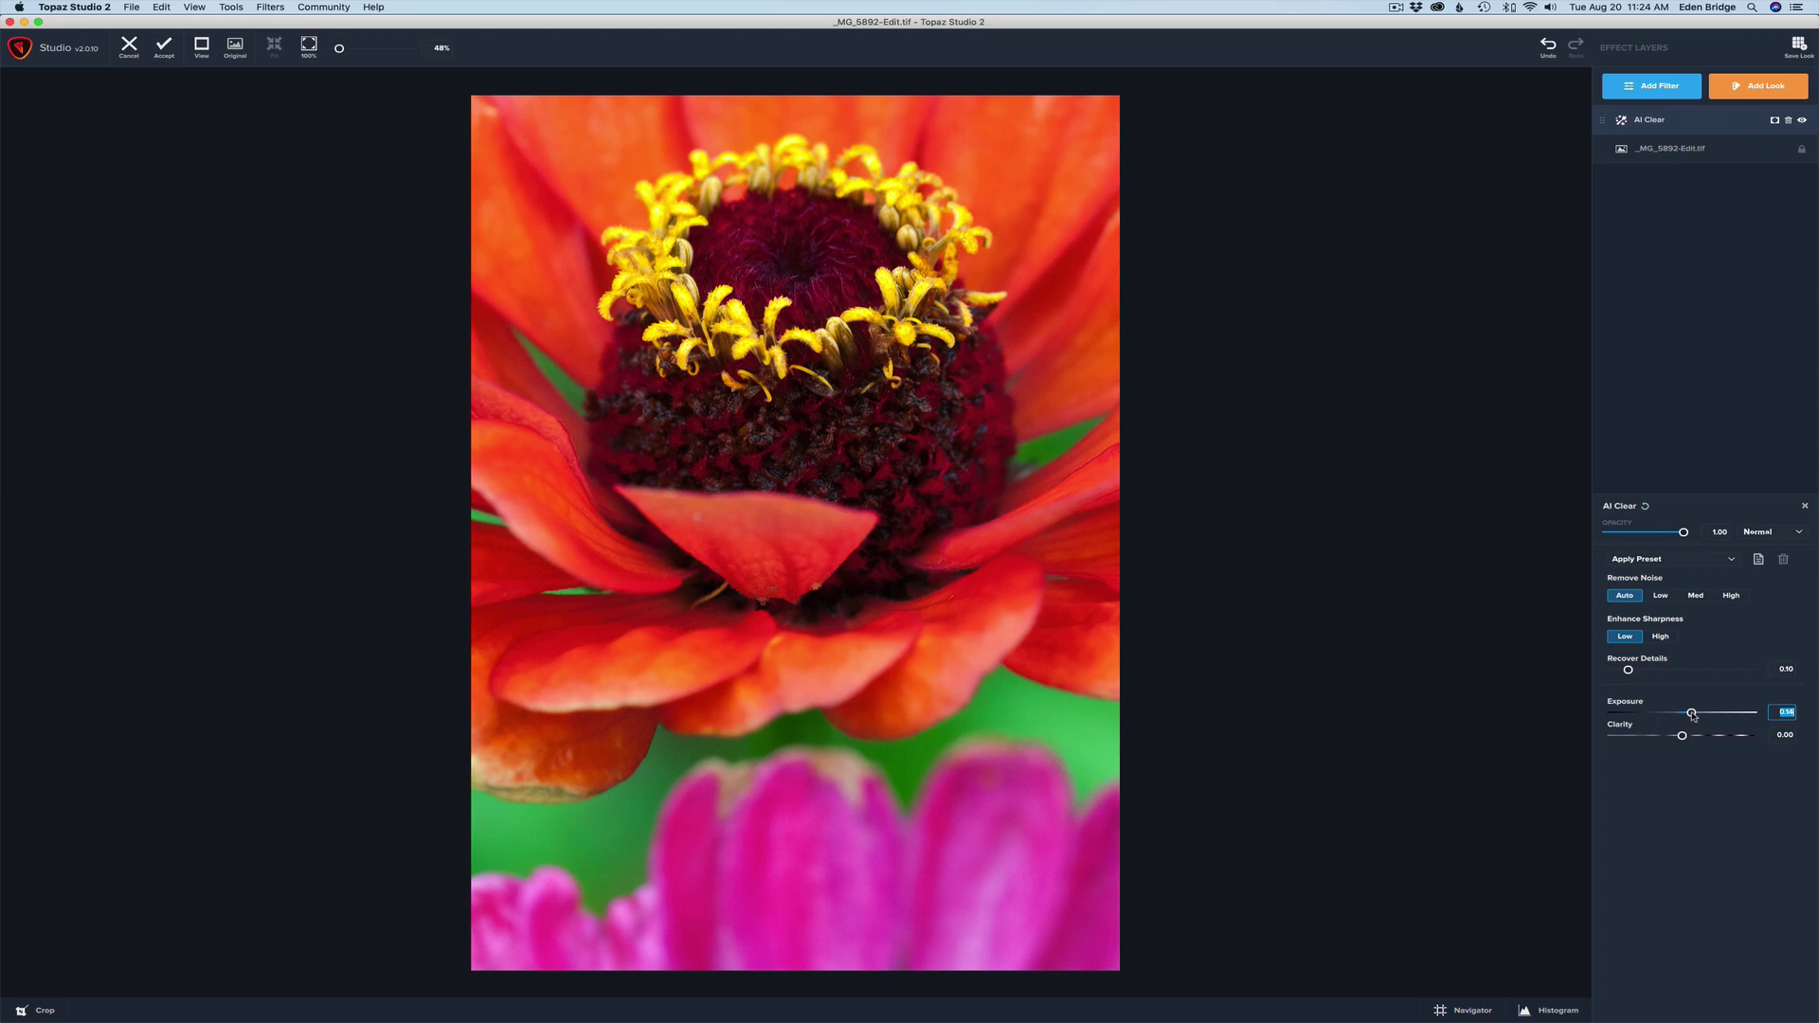
double_click(1678, 715)
left_click_drag(1684, 738, 1710, 741)
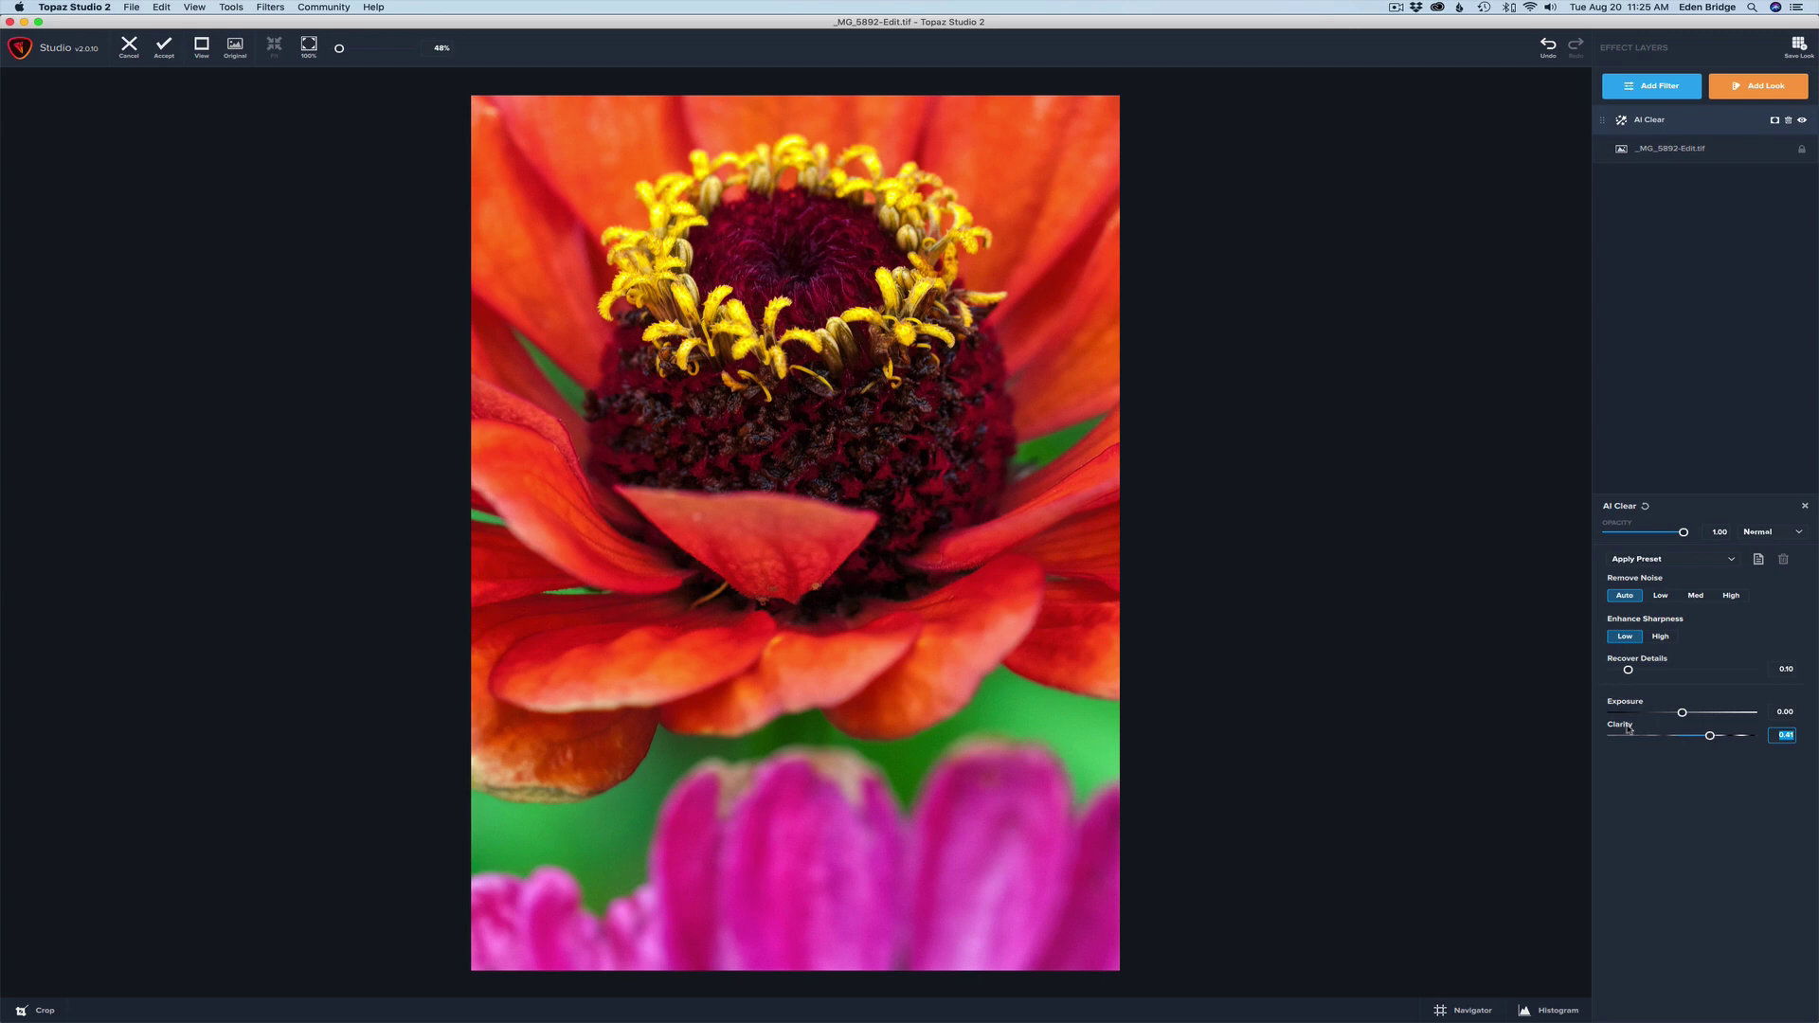
type("0.00")
left_click_drag(1682, 738, 1690, 738)
double_click(1630, 728)
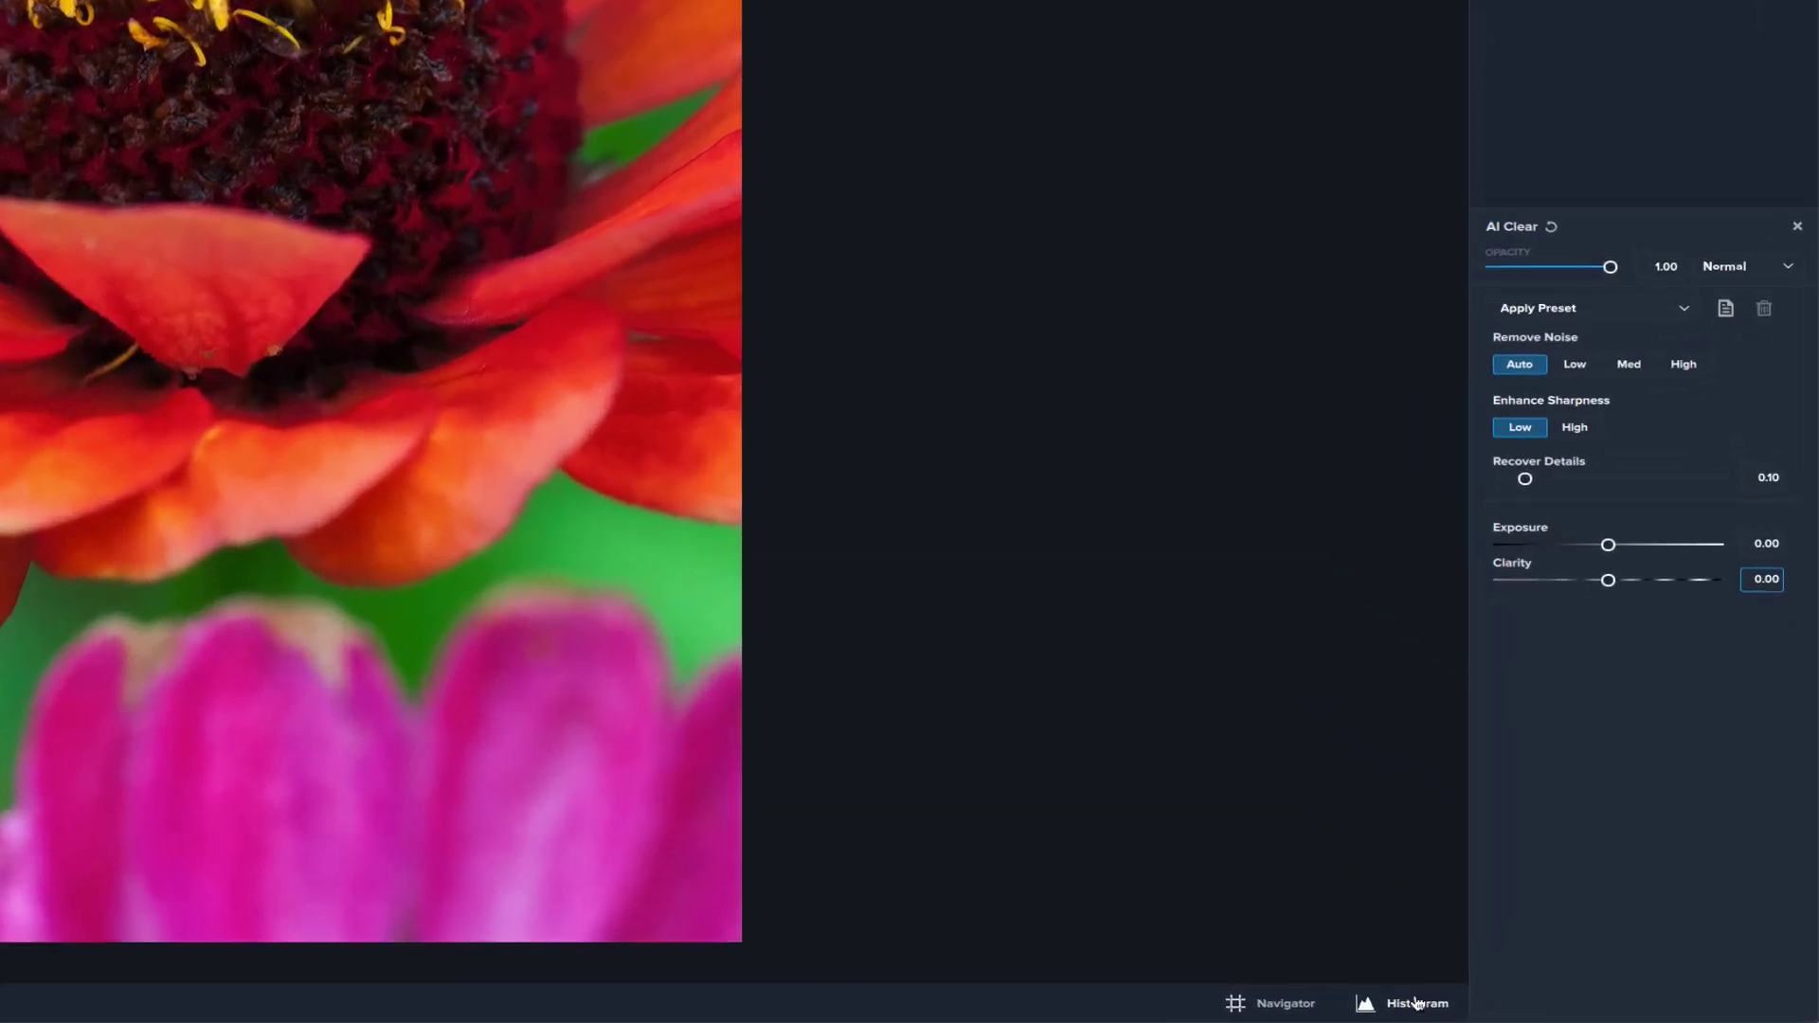
Try the Histogram and Navigator panels below the canvas, leaving the colour histogram showing.
left_click(1422, 1004)
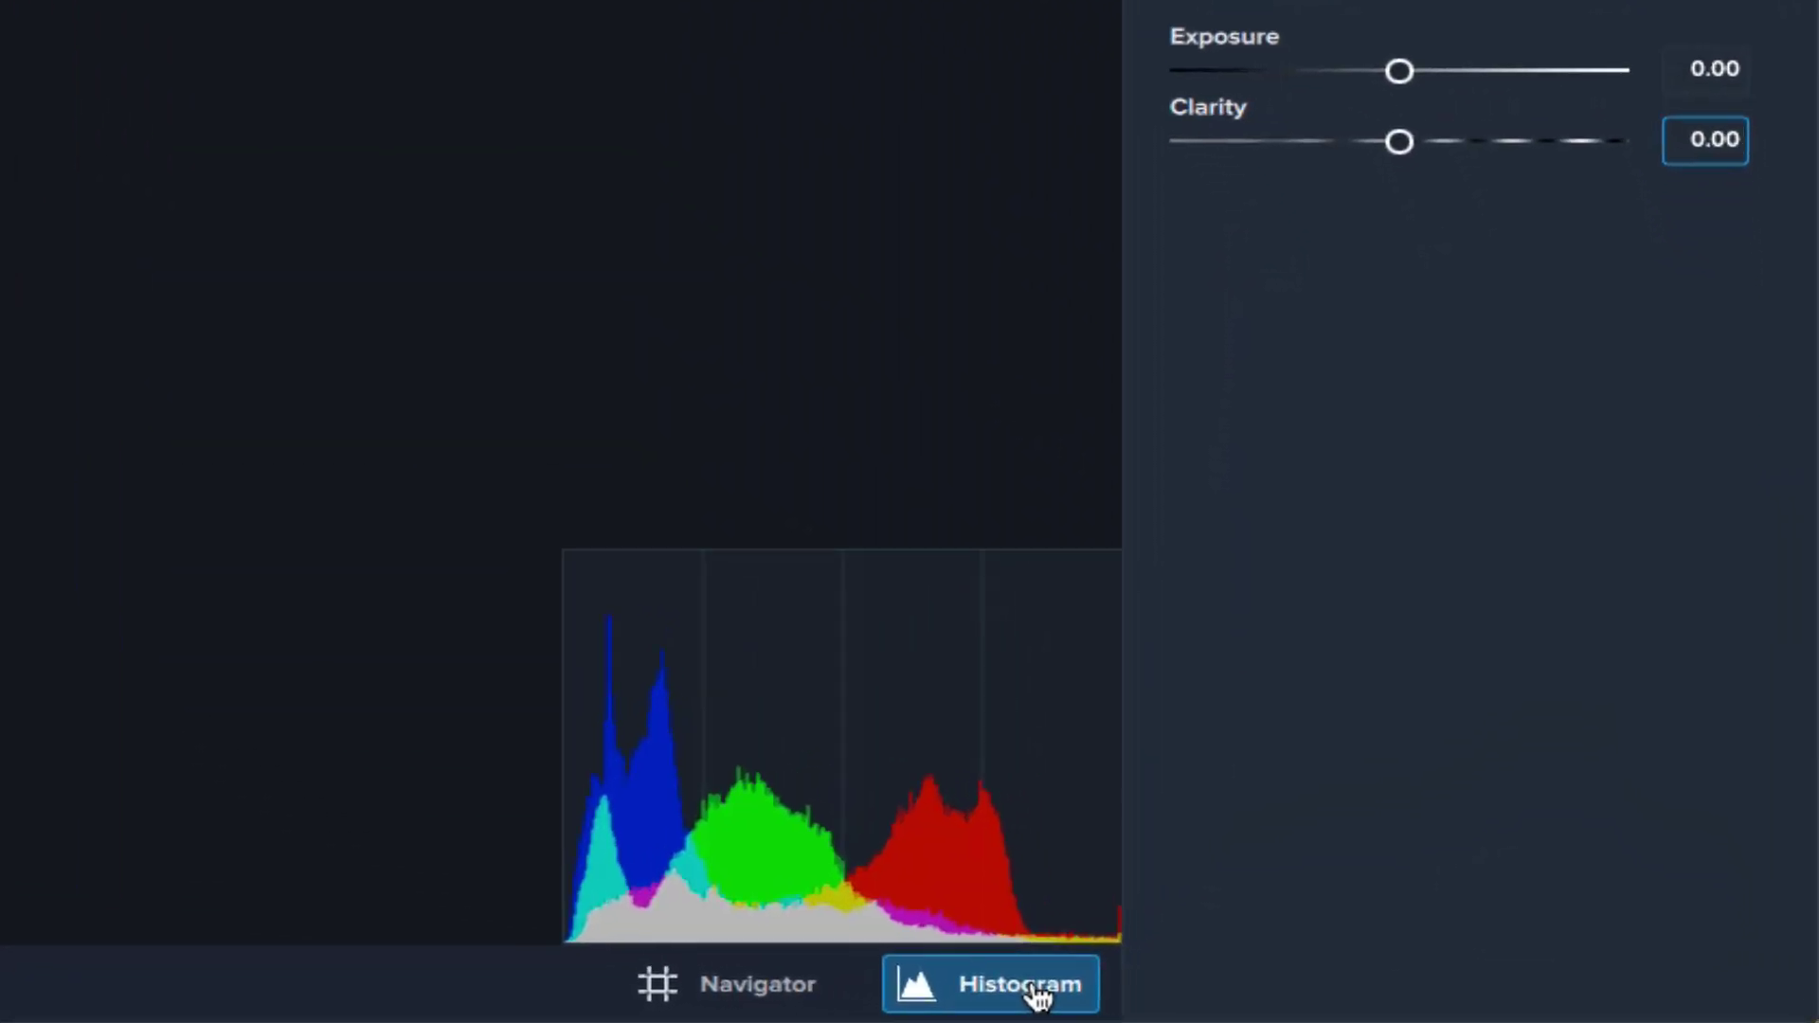
left_click(1036, 993)
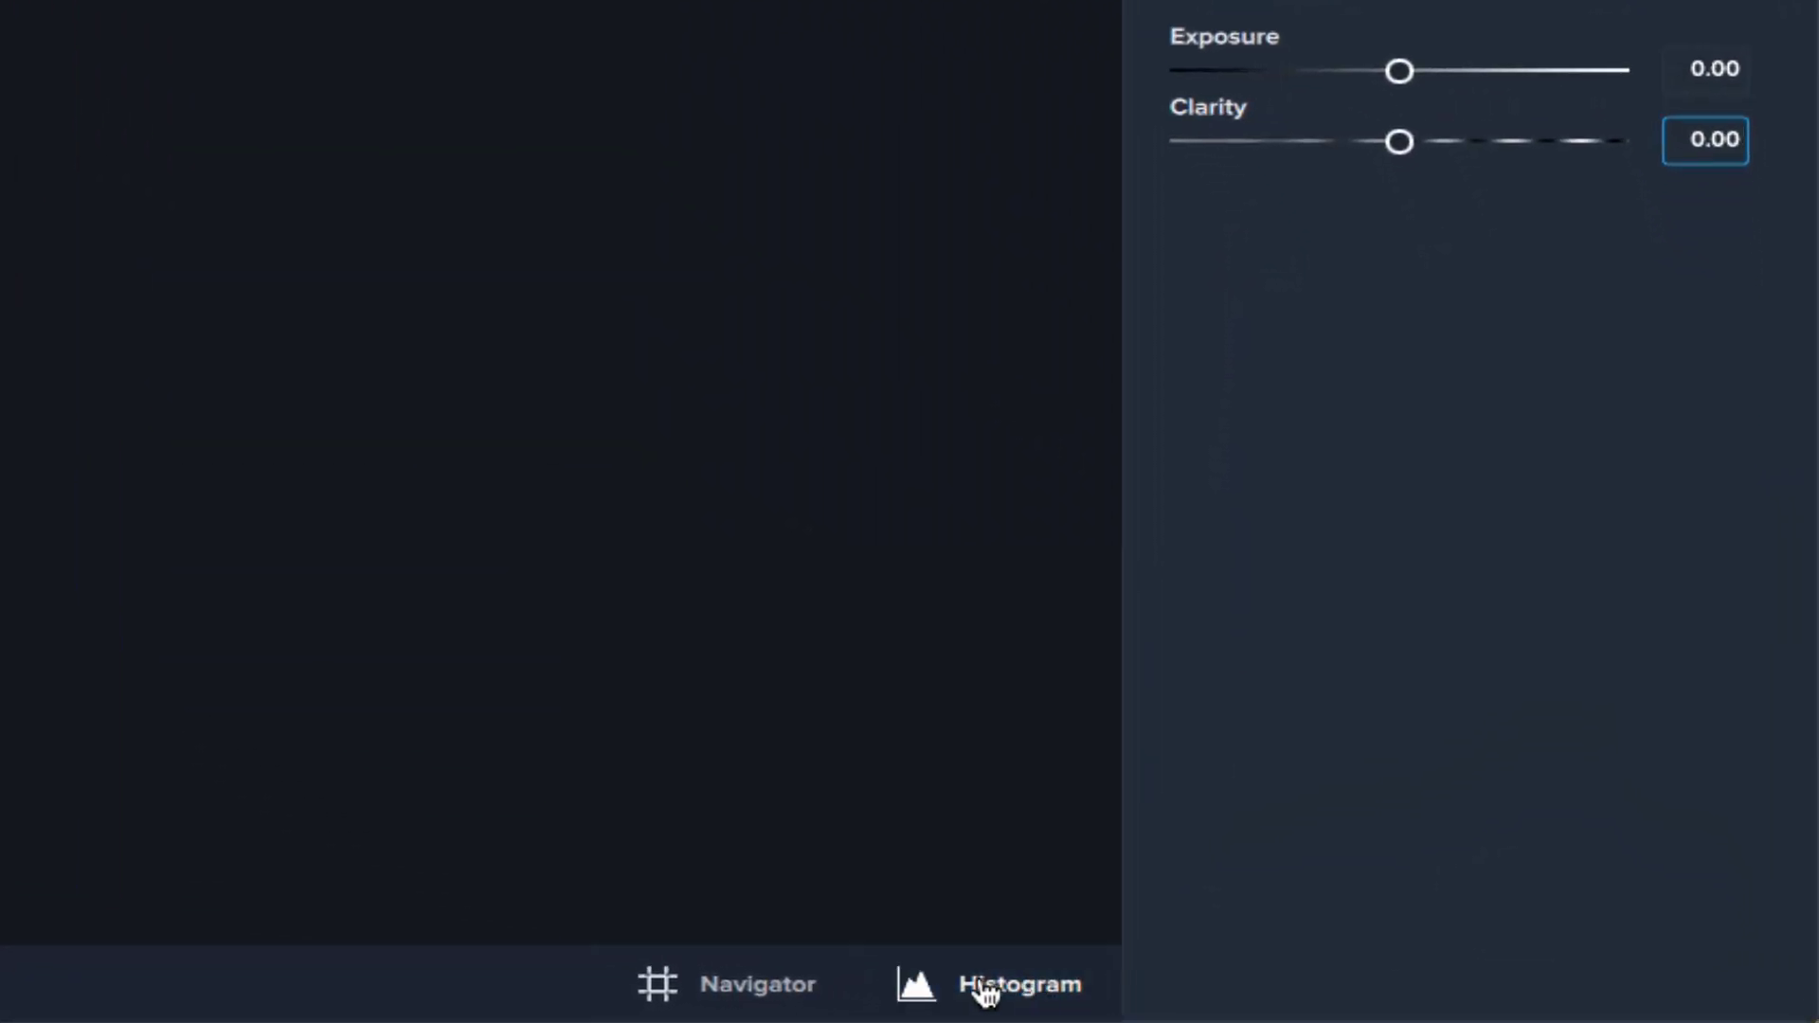
left_click(745, 985)
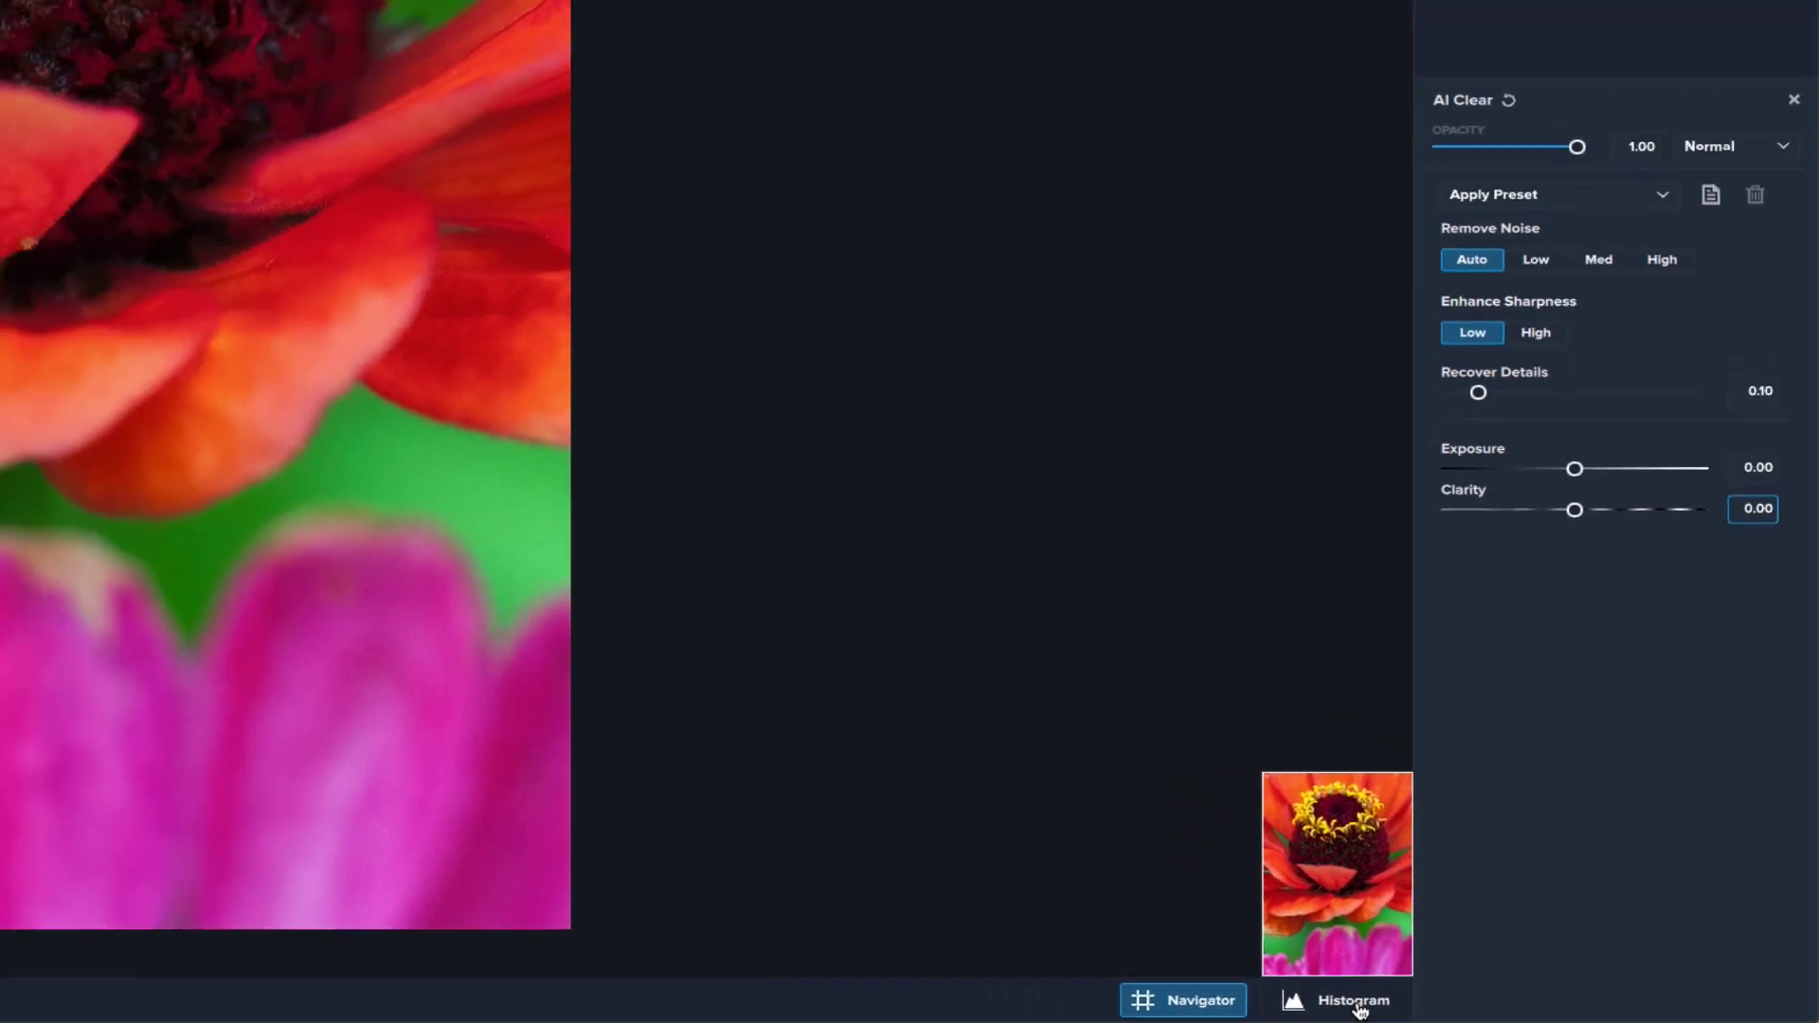
left_click(1359, 1004)
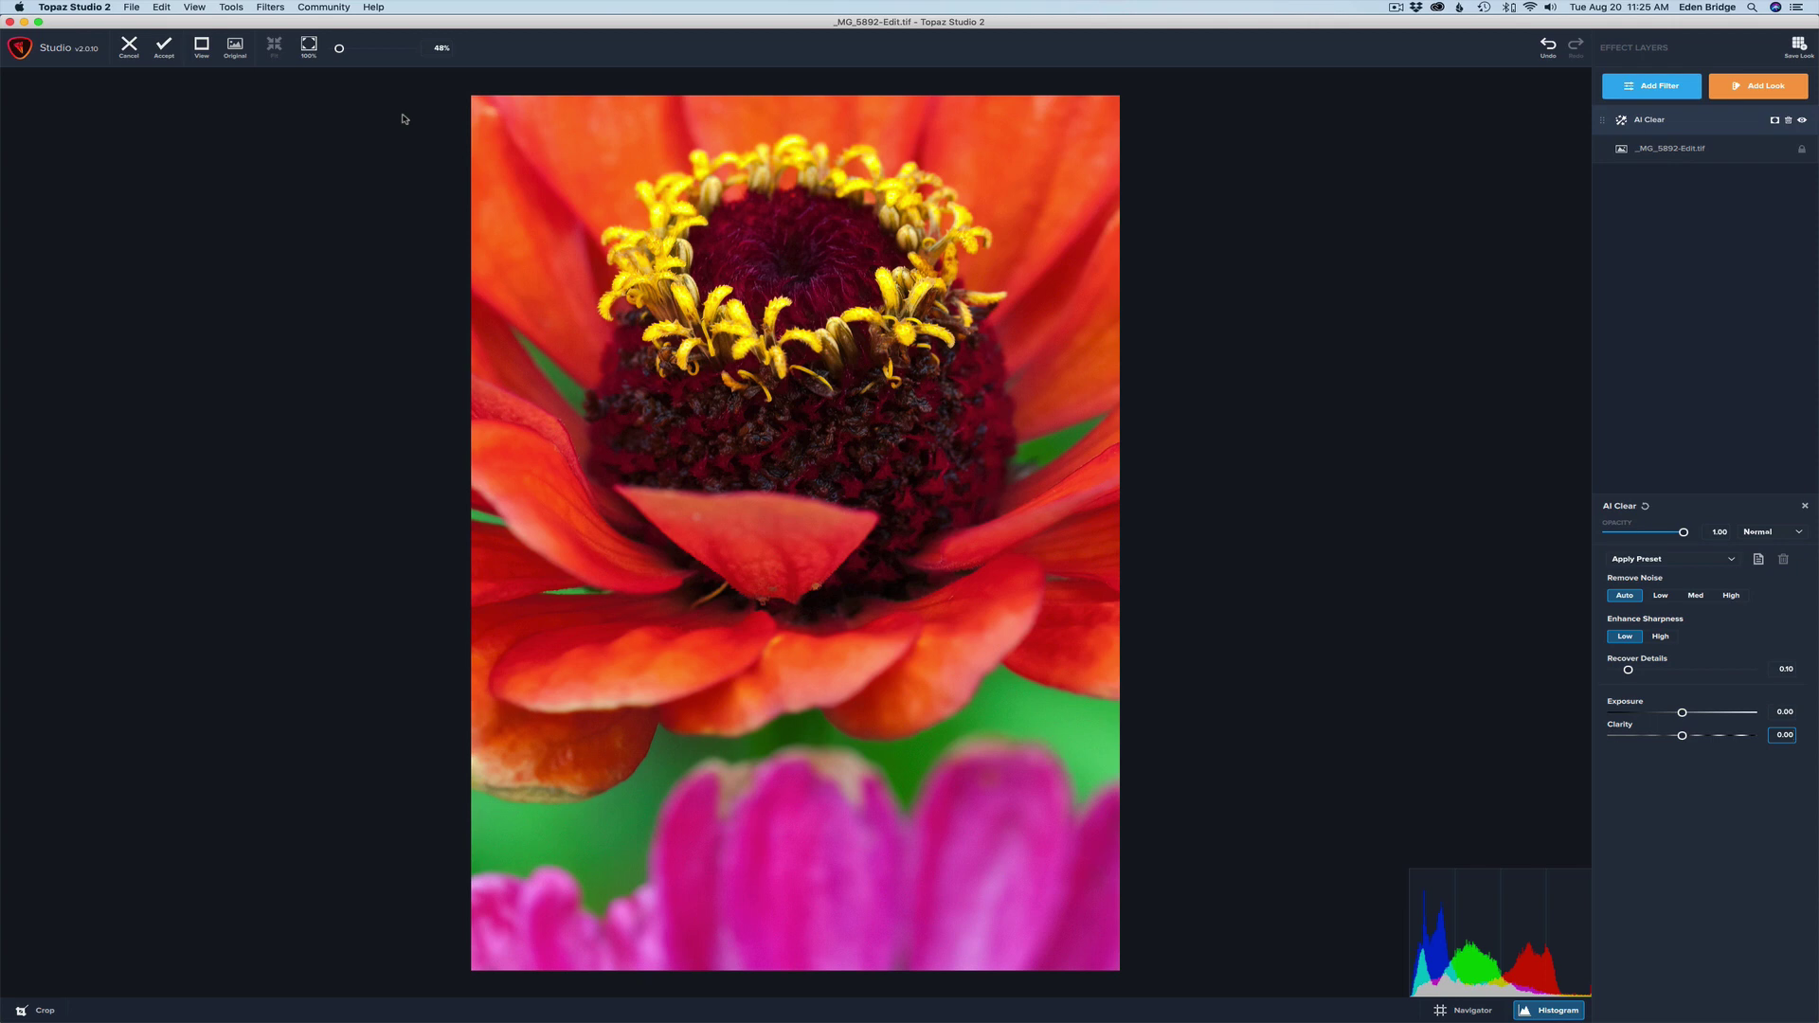
Accept the AI Clear result, then inspect the flower centre at 1:1, comparing _MG_5892.dng with the processed copy.
left_click(166, 47)
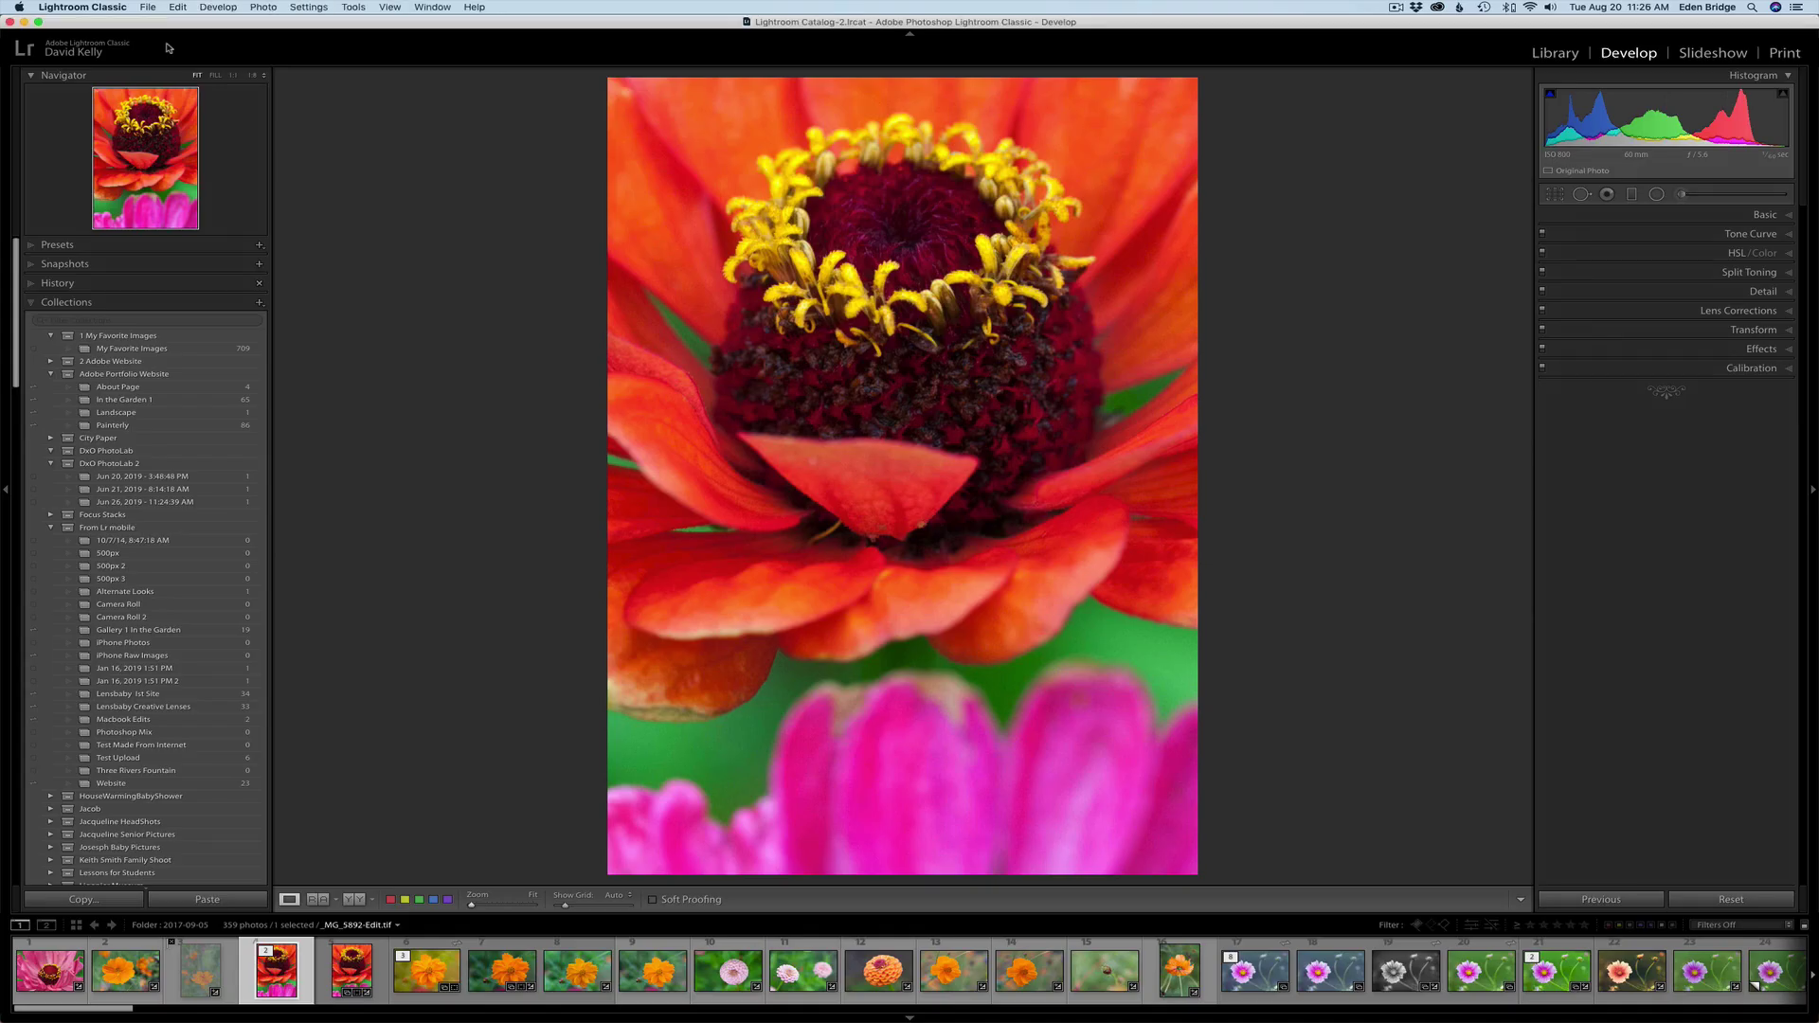
left_click(929, 411)
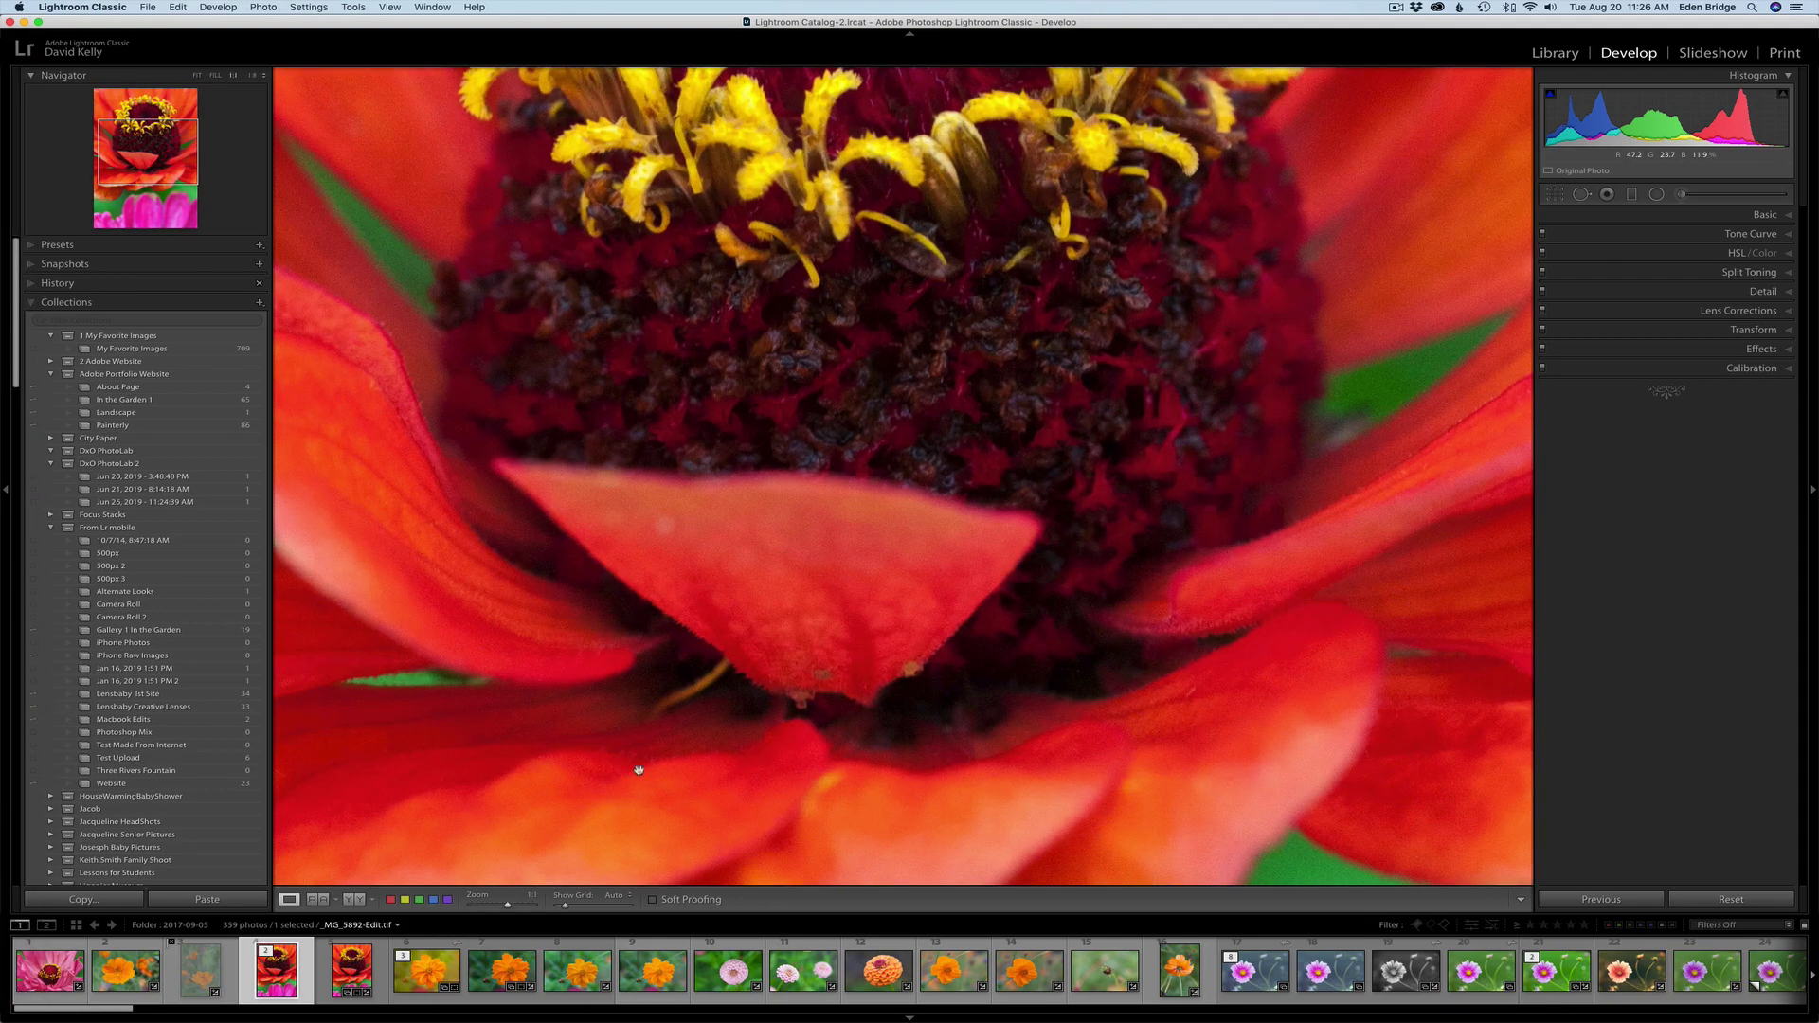
left_click_drag(578, 409, 791, 468)
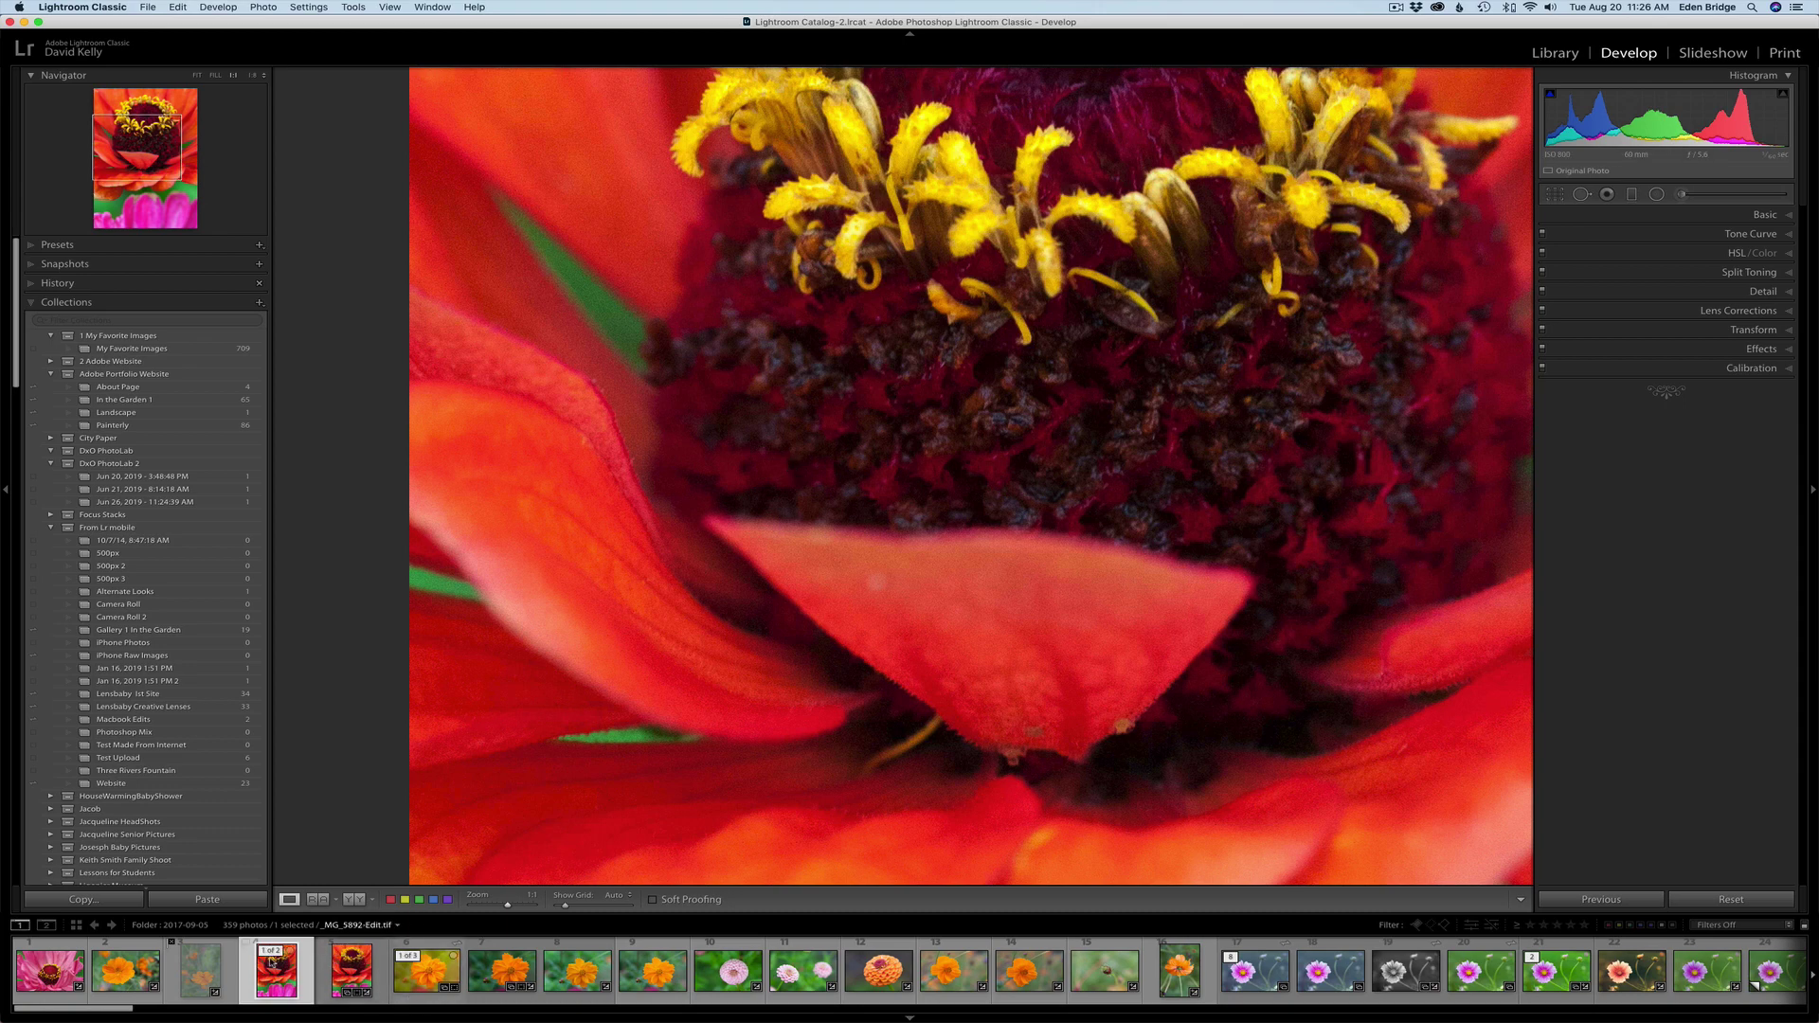
left_click(347, 967)
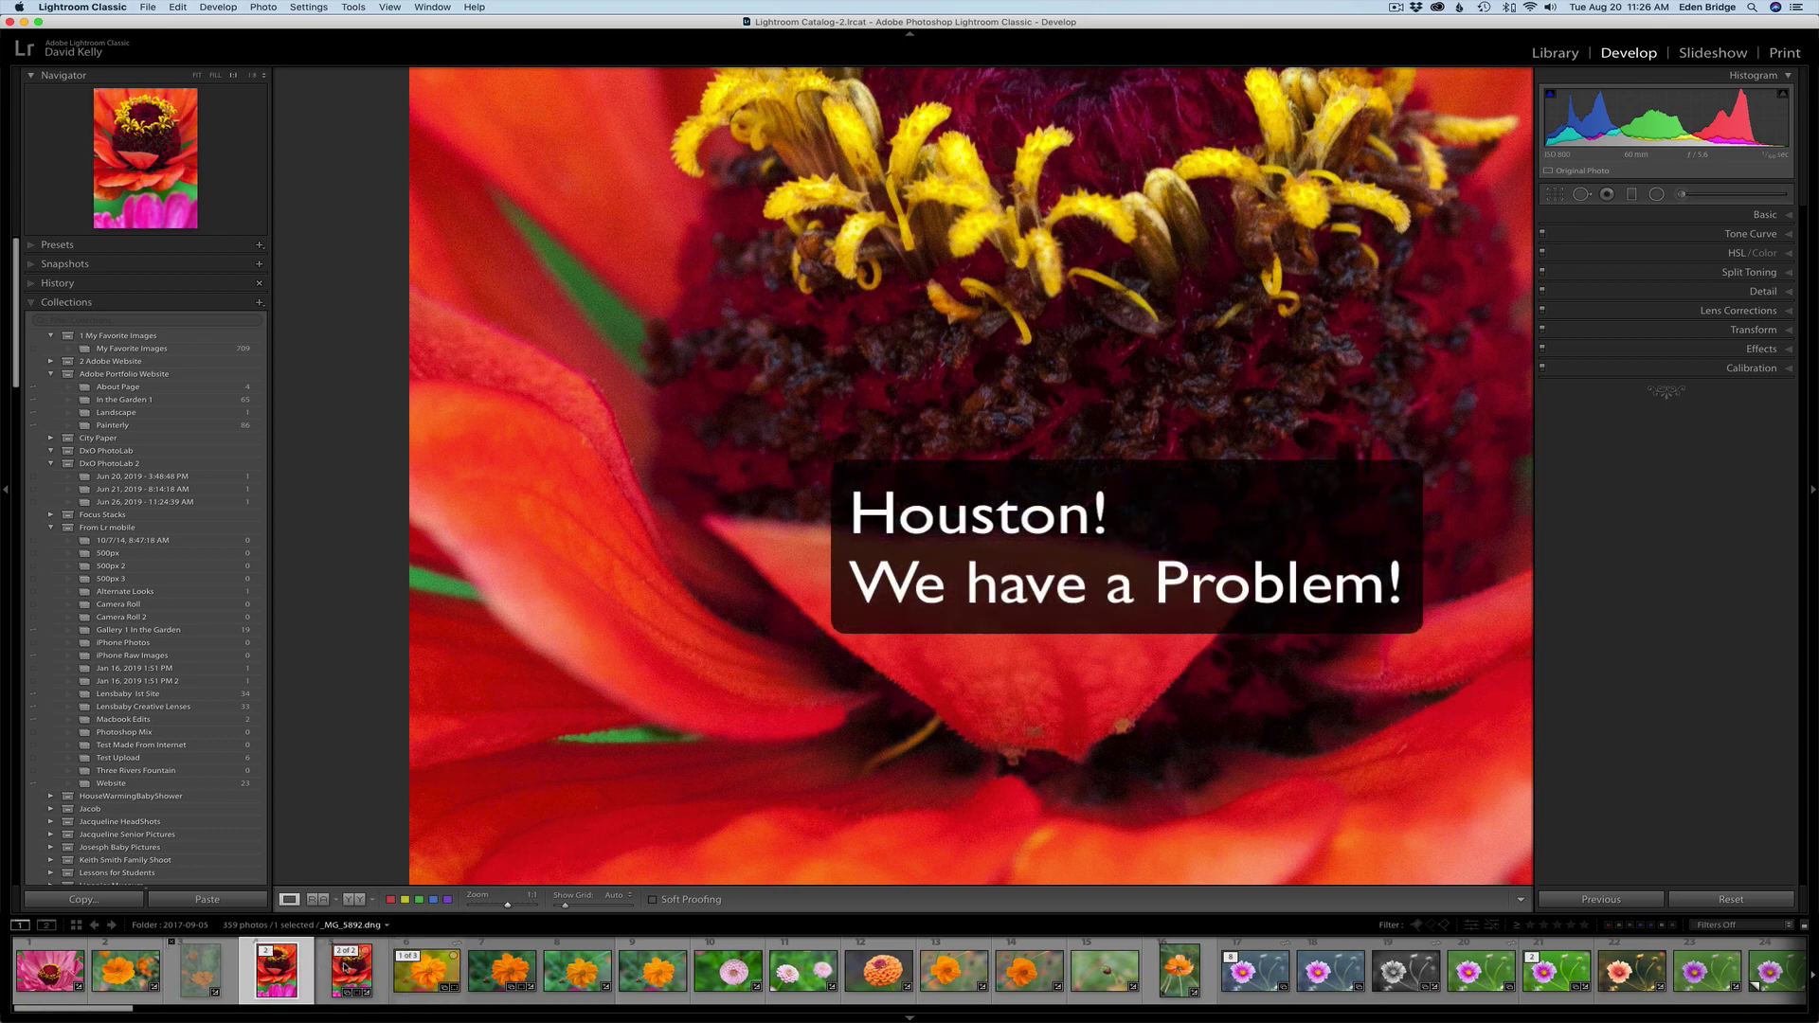
left_click(279, 968)
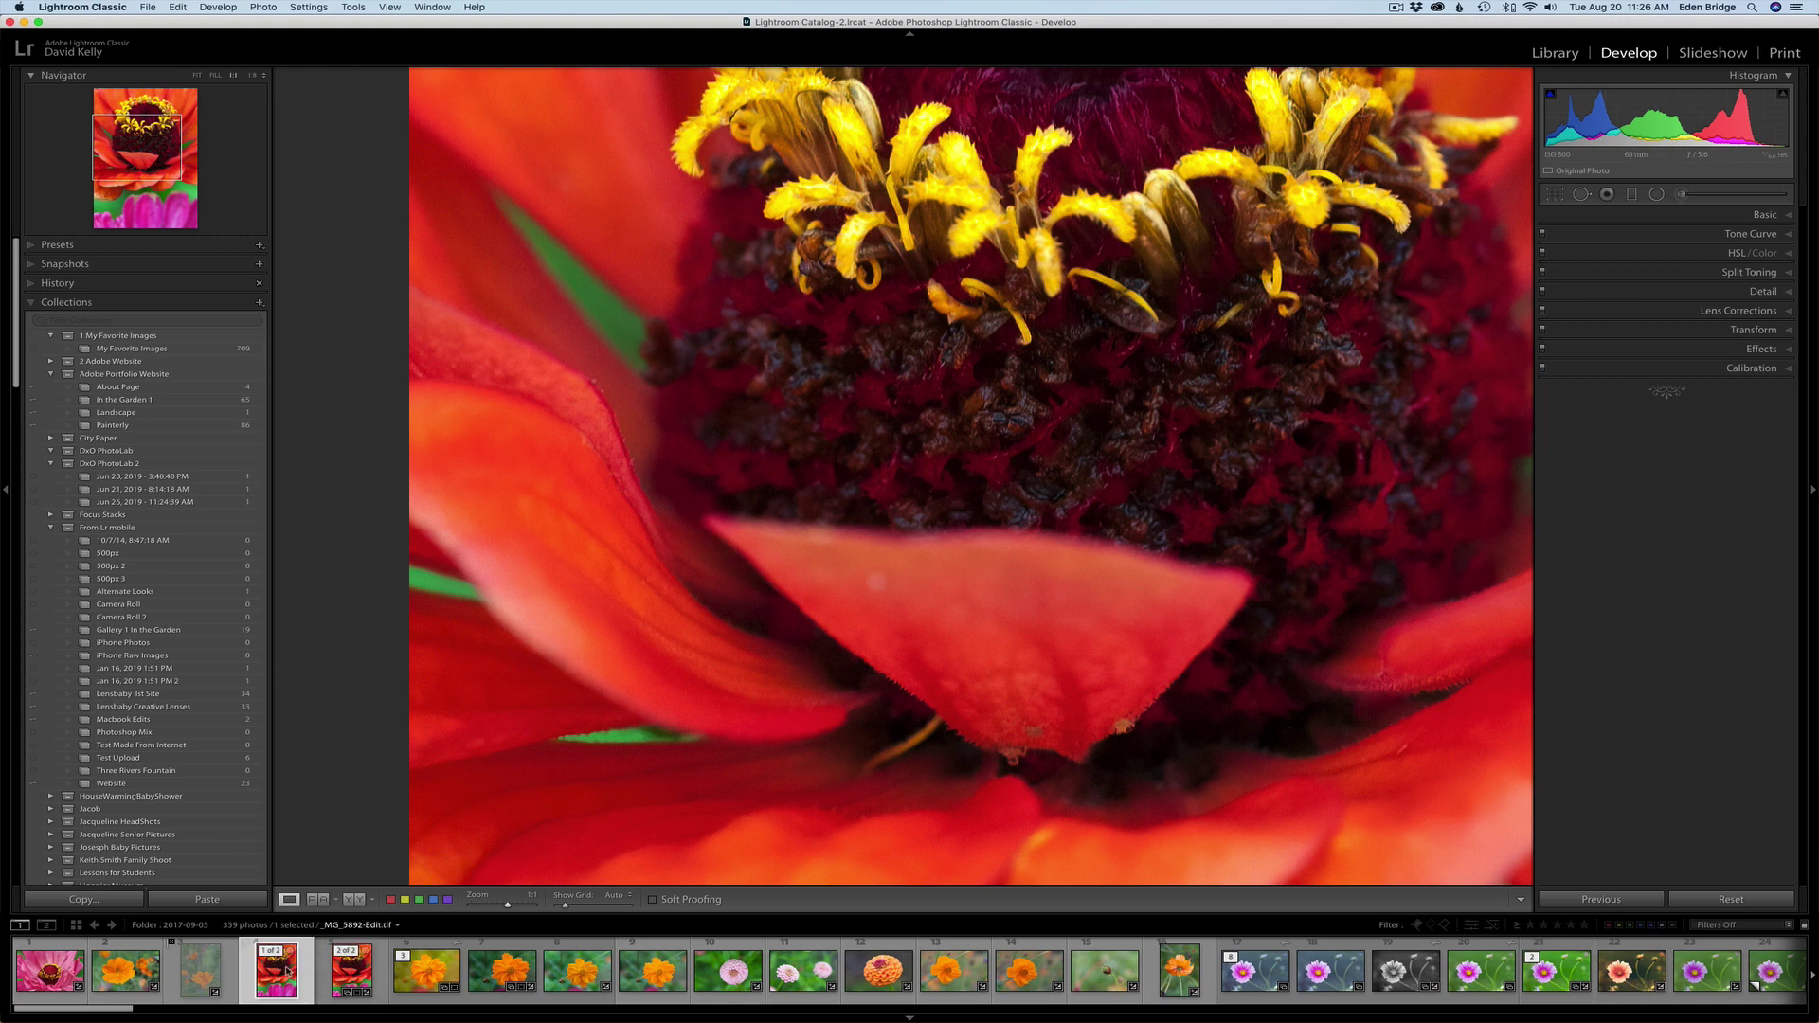
View the original _MG_5892.dng at 1:1 around the top stamens, then zoom back out to the whole flower.
left_click(361, 976)
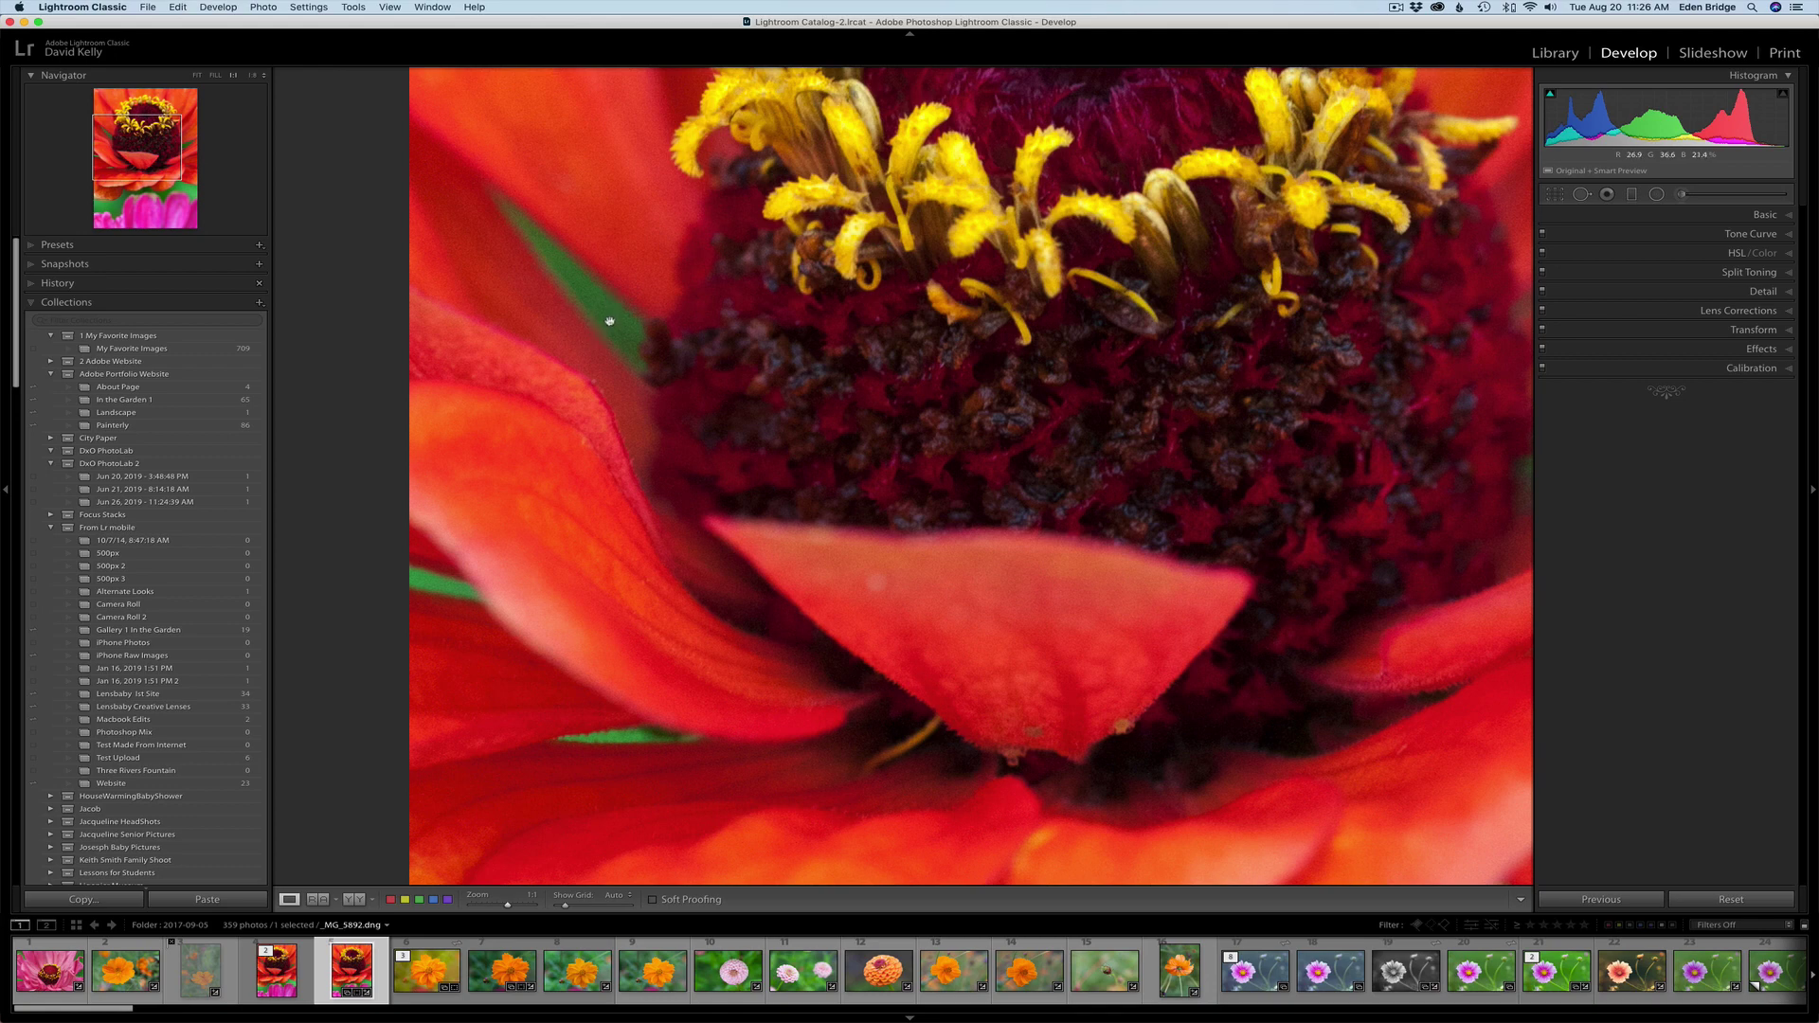
left_click_drag(1007, 281, 1004, 408)
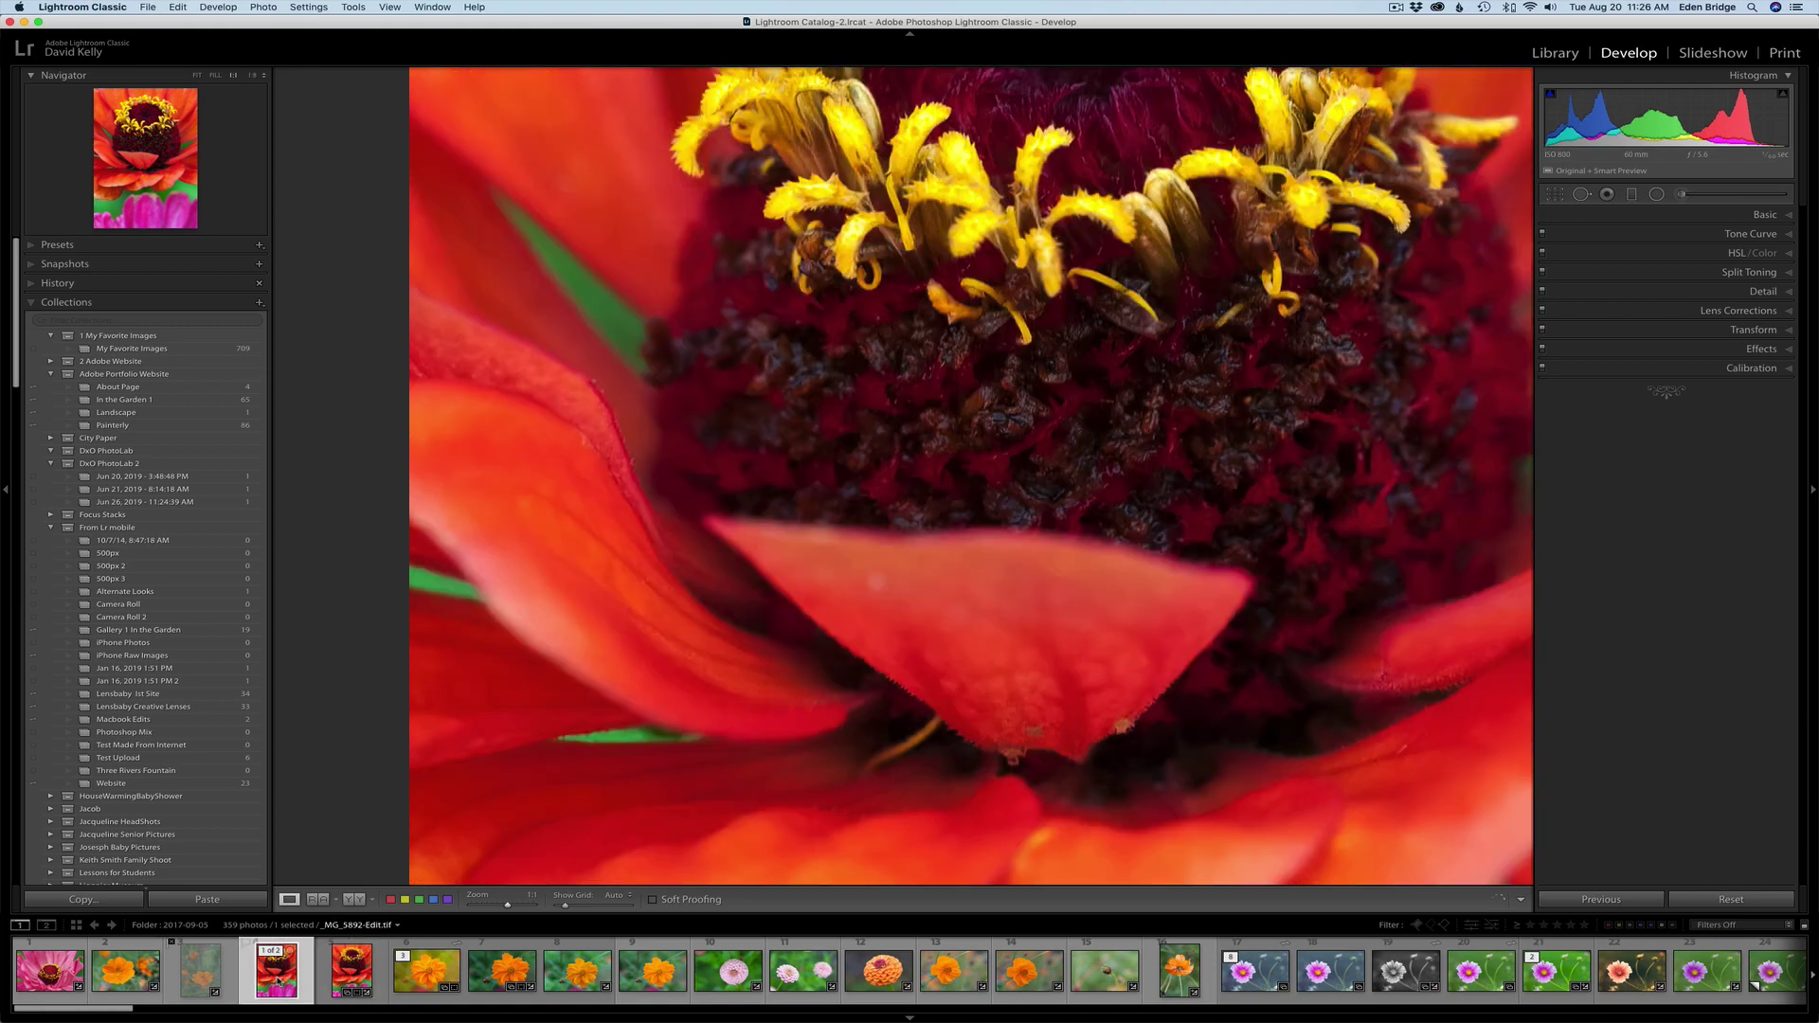
scroll(1012, 649, "up", 2)
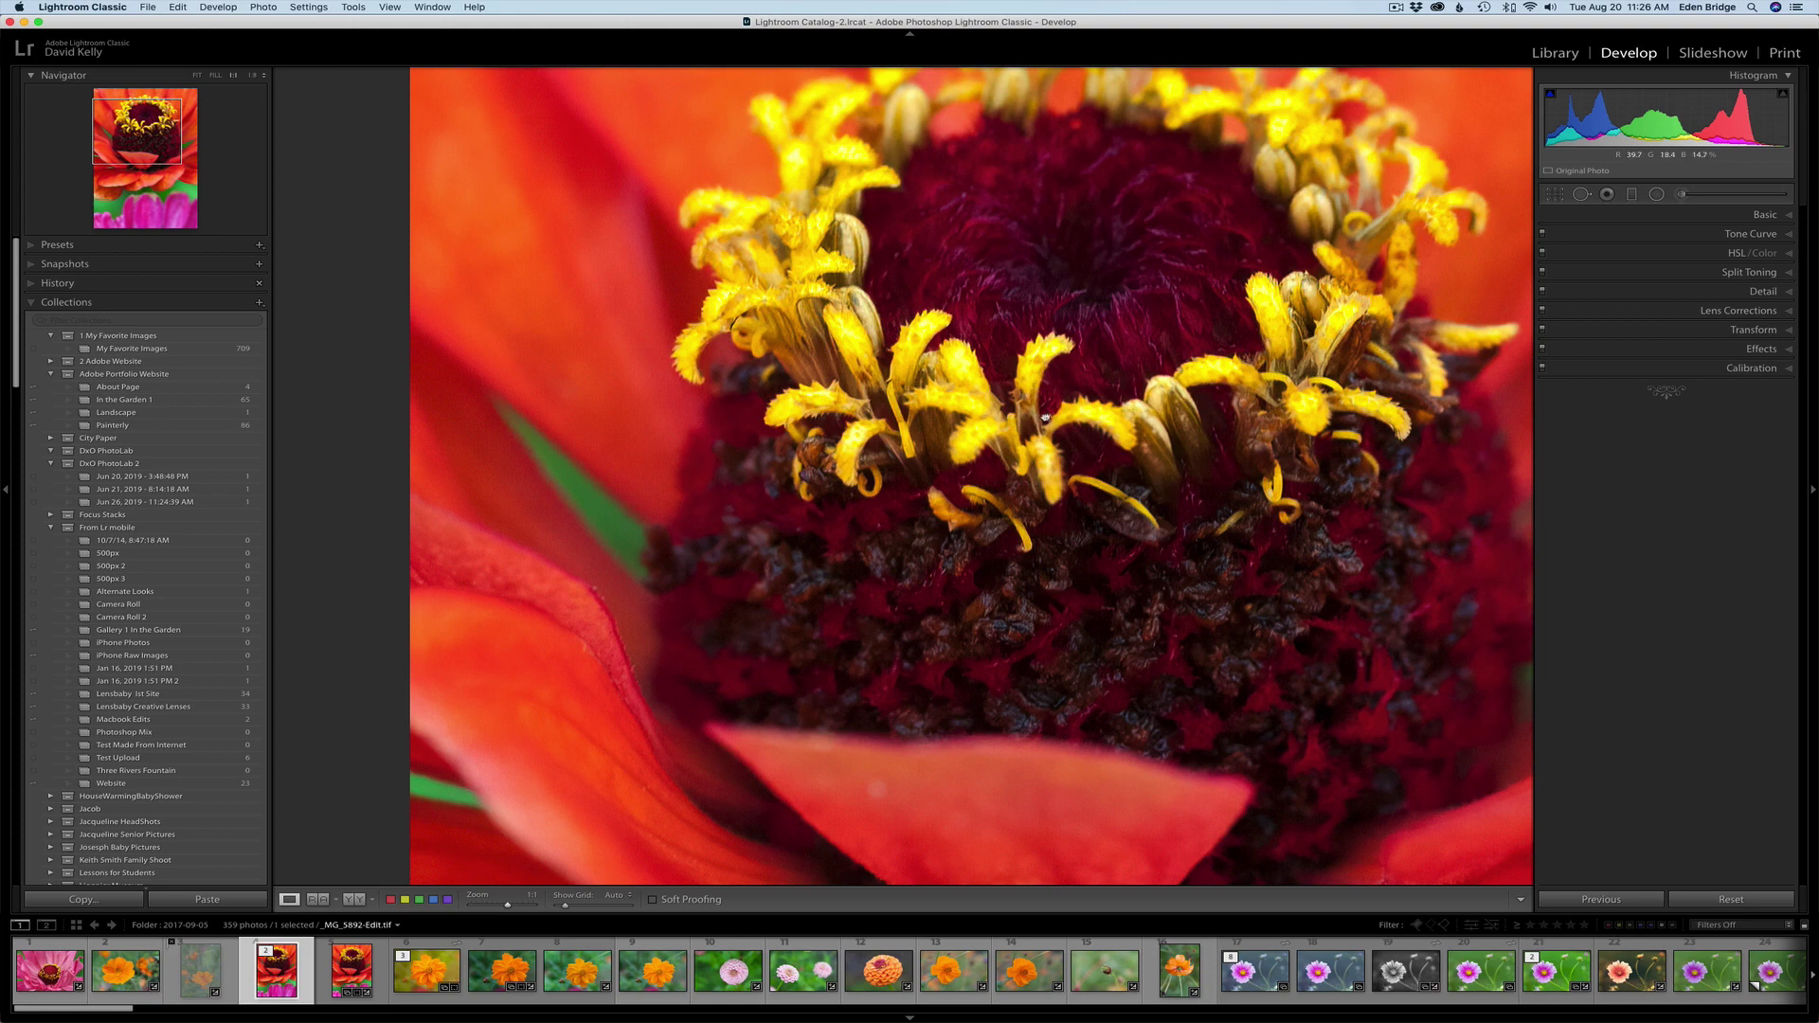
left_click(1046, 417)
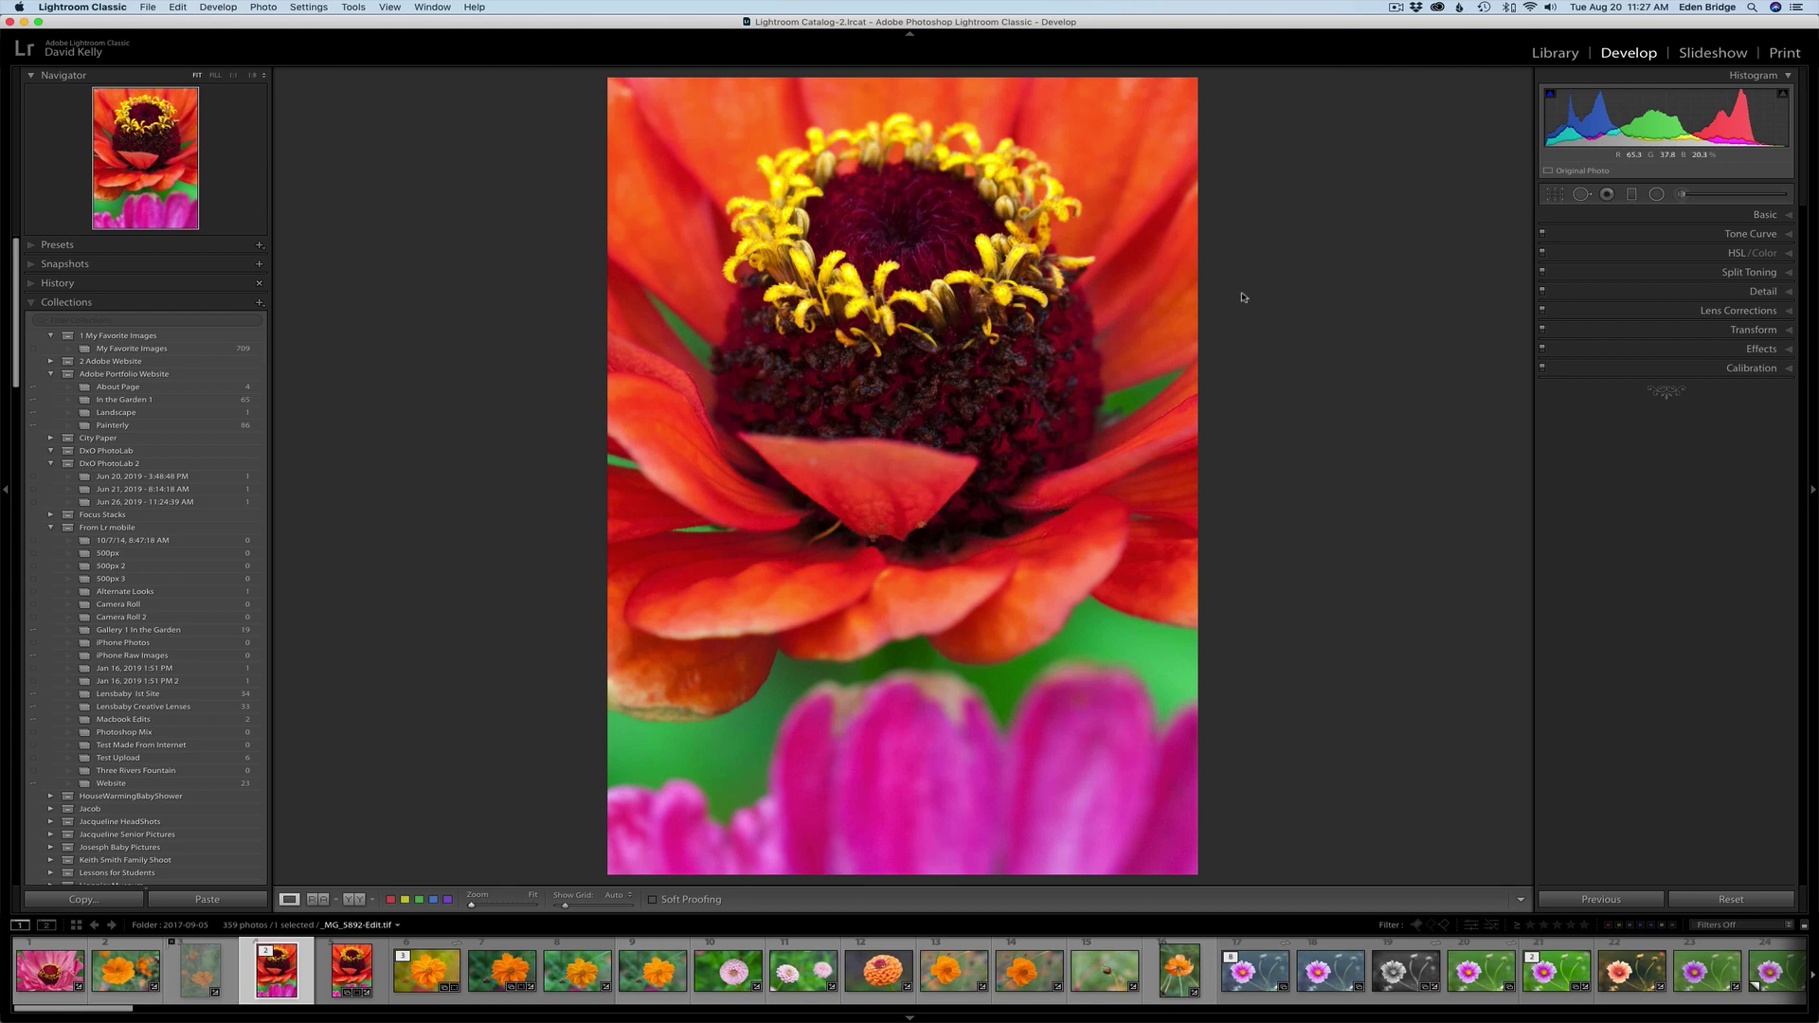
Open the Library module and scroll to the _MG_5892-Edit.tif metadata: TIFF, 20.64 MB, 1889 x 2833 pixels.
left_click(1555, 54)
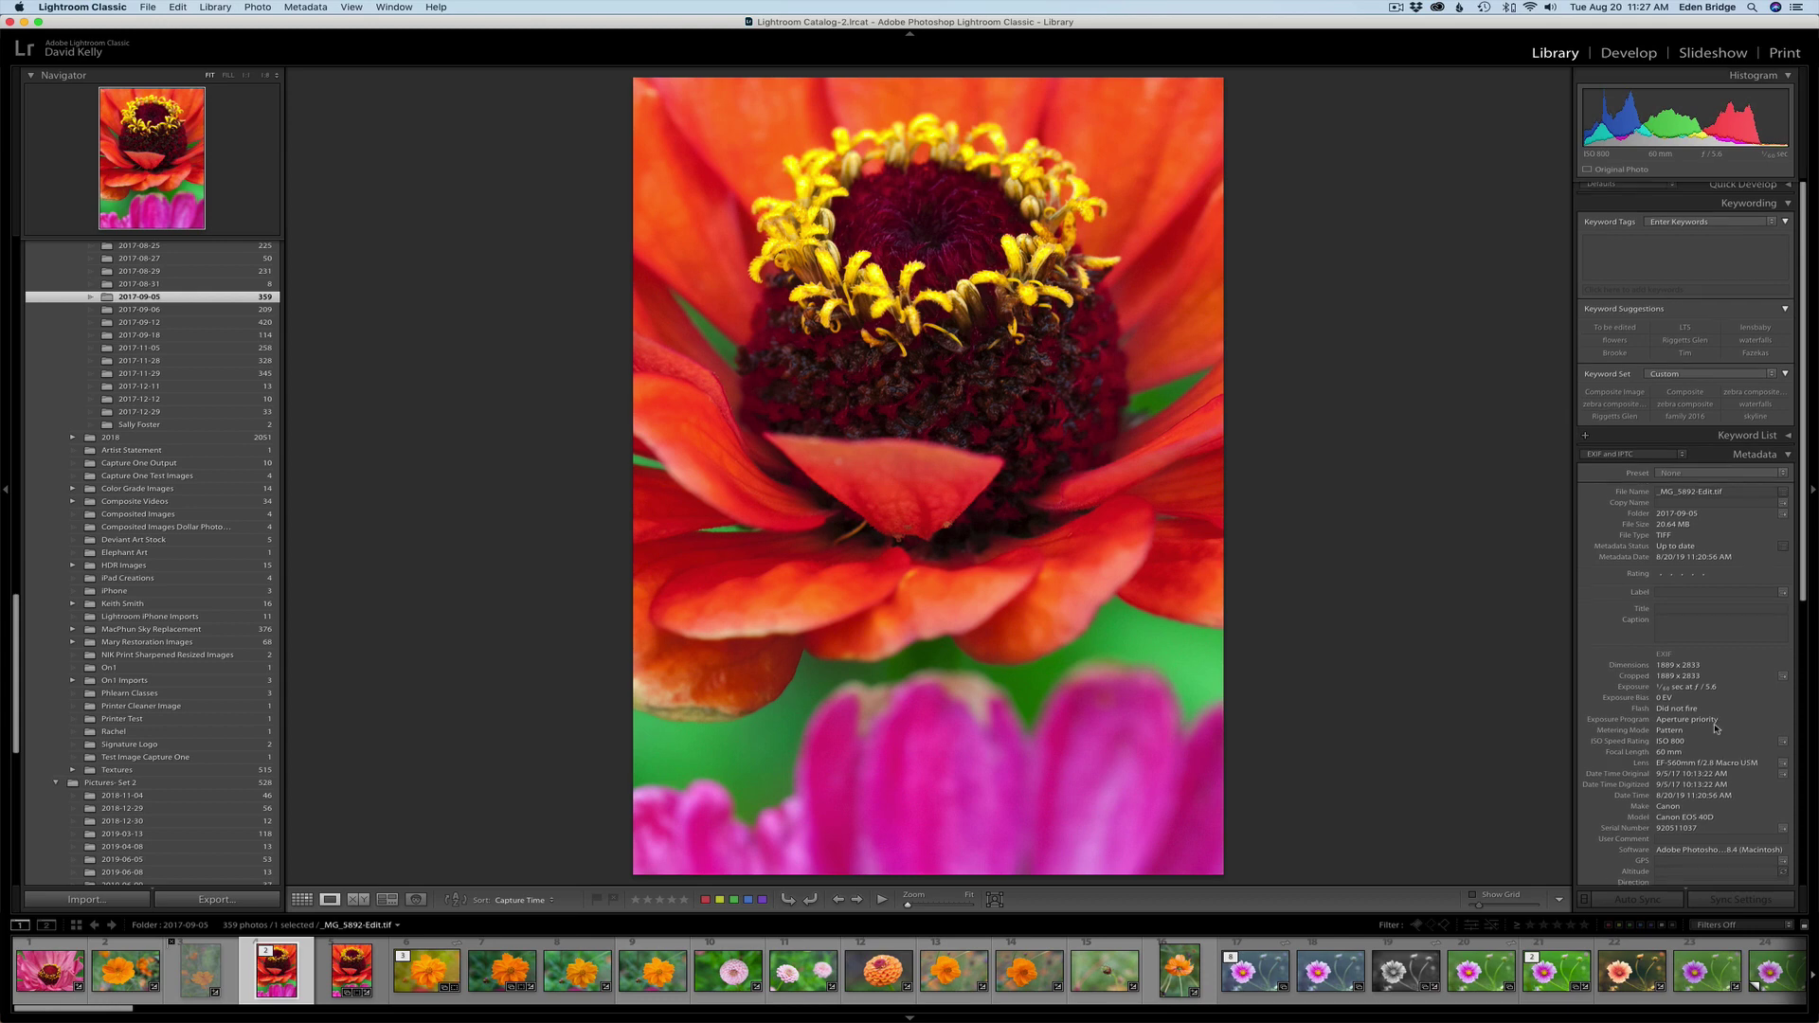
scroll(1717, 729, "down", 2)
scroll(1717, 733, "down", 1)
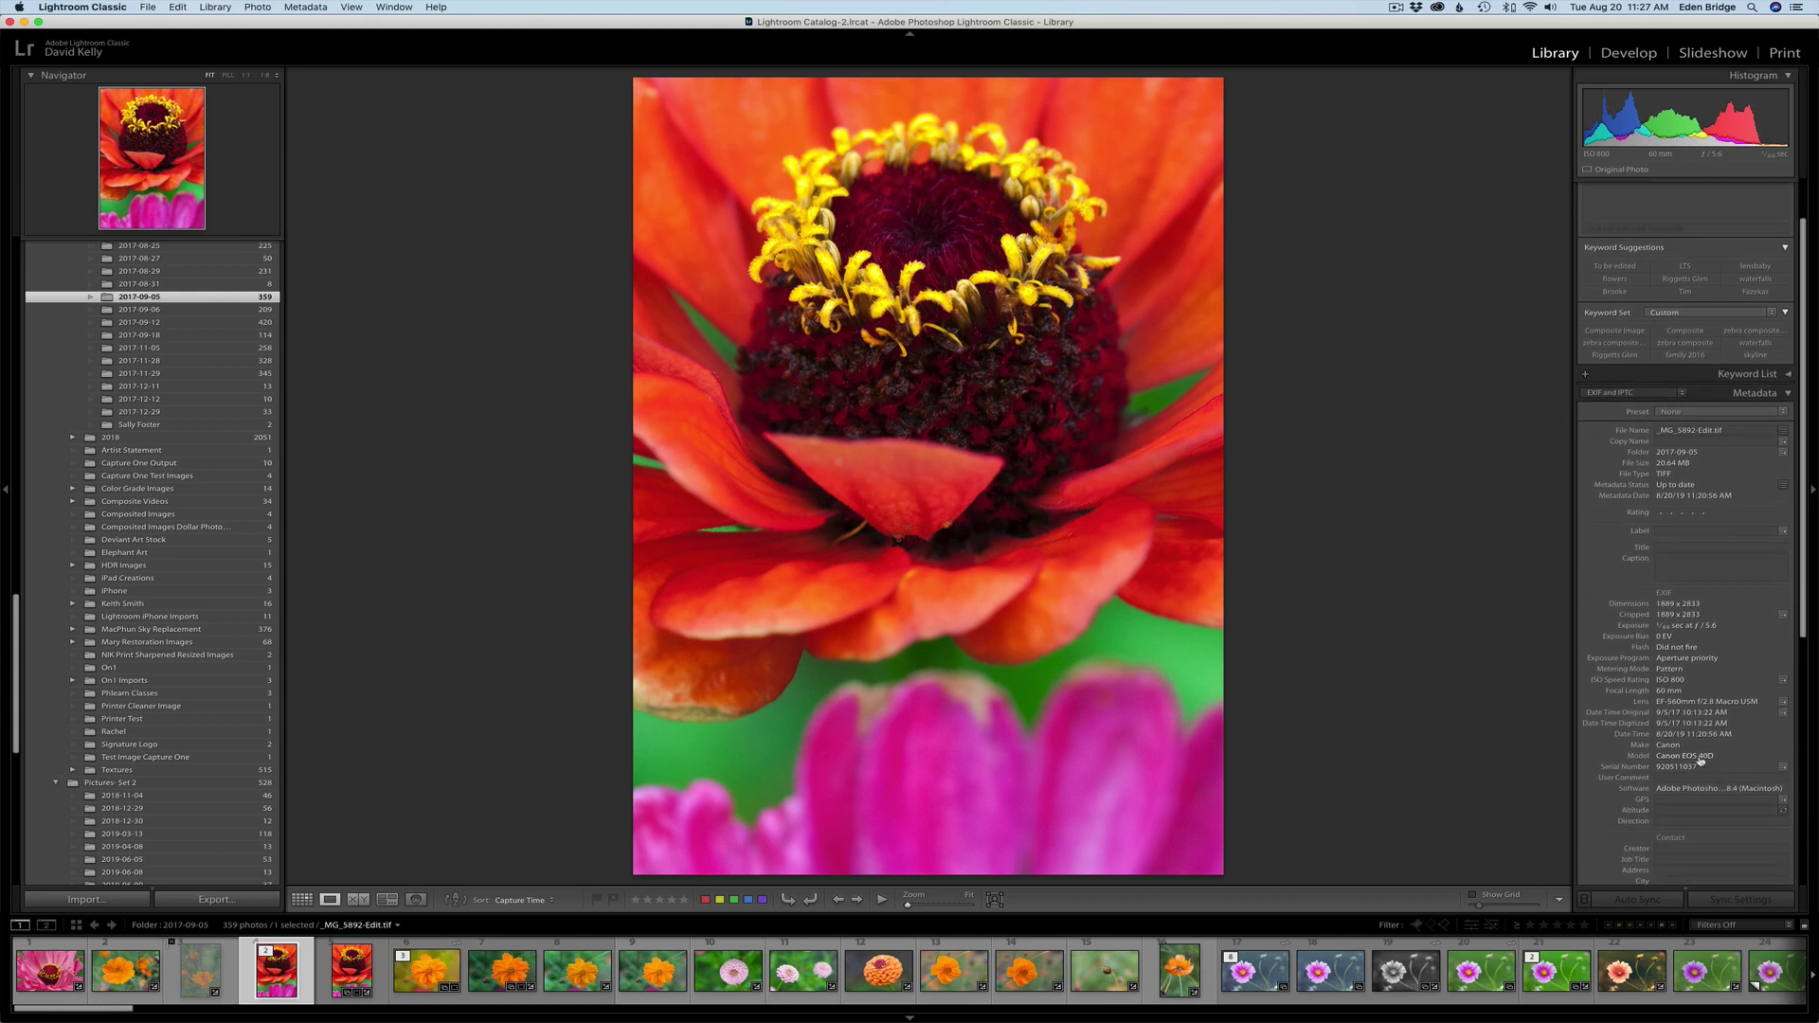